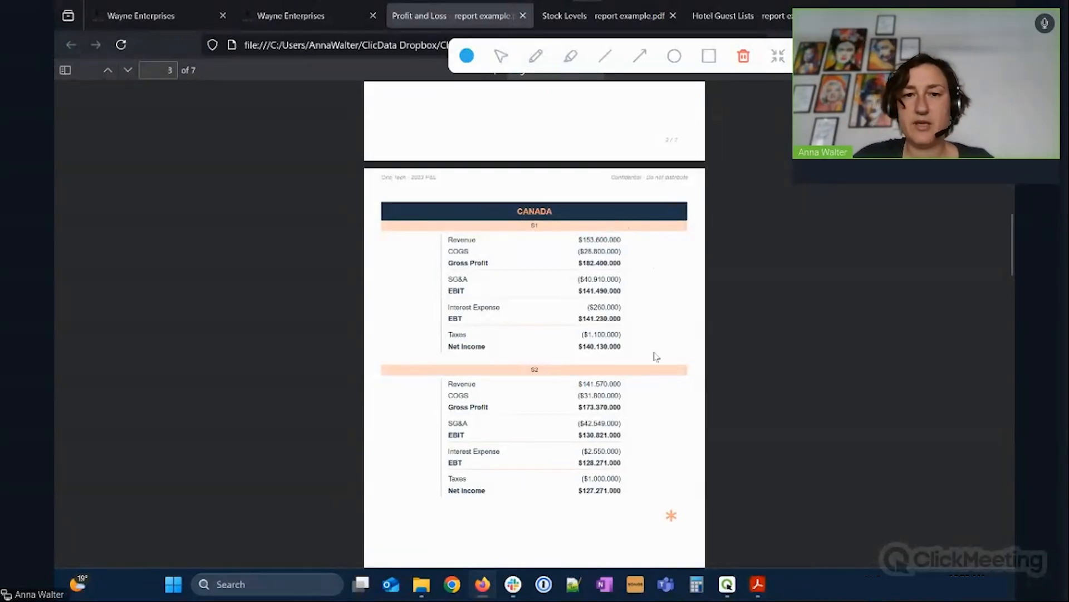
Scroll through the Profit and Loss report to its Conclusion page, then switch to the Stock Levels report example.
{"action": "scroll", "coordinate": [661, 338], "scroll_direction": "down", "scroll_amount": 7}
{"action": "scroll", "coordinate": [699, 323], "scroll_direction": "down", "scroll_amount": 10}
{"action": "scroll", "coordinate": [683, 341], "scroll_direction": "down", "scroll_amount": 10}
{"action": "scroll", "coordinate": [683, 340], "scroll_direction": "down", "scroll_amount": 10}
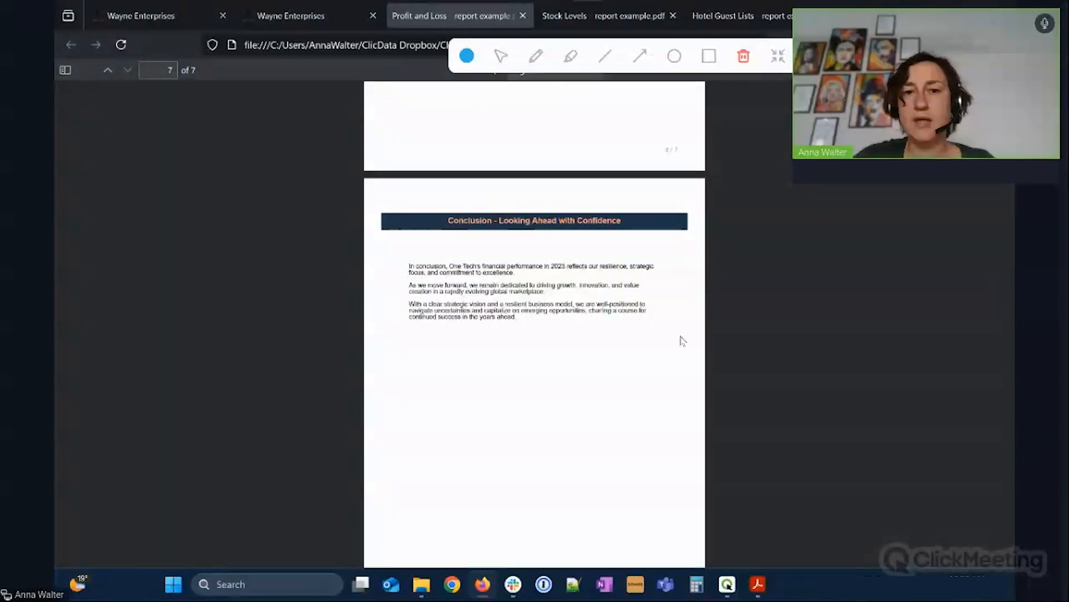
{"action": "scroll", "coordinate": [683, 342], "scroll_direction": "down", "scroll_amount": 2}
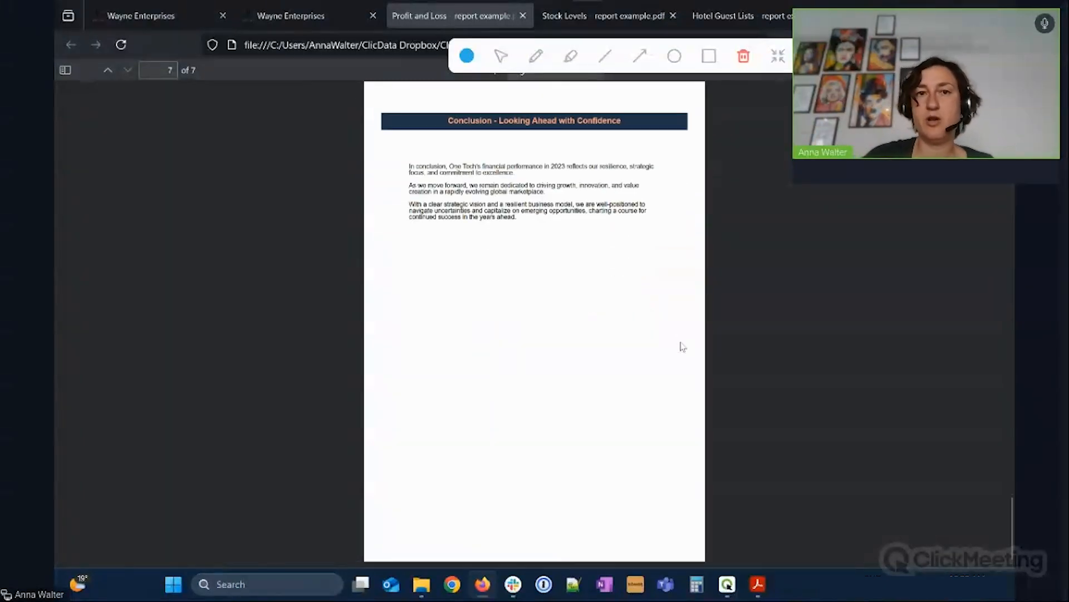
{"action": "scroll", "coordinate": [671, 304], "scroll_direction": "up", "scroll_amount": 1}
{"action": "scroll", "coordinate": [672, 306], "scroll_direction": "up", "scroll_amount": 10}
{"action": "left_click", "coordinate": [581, 18]}
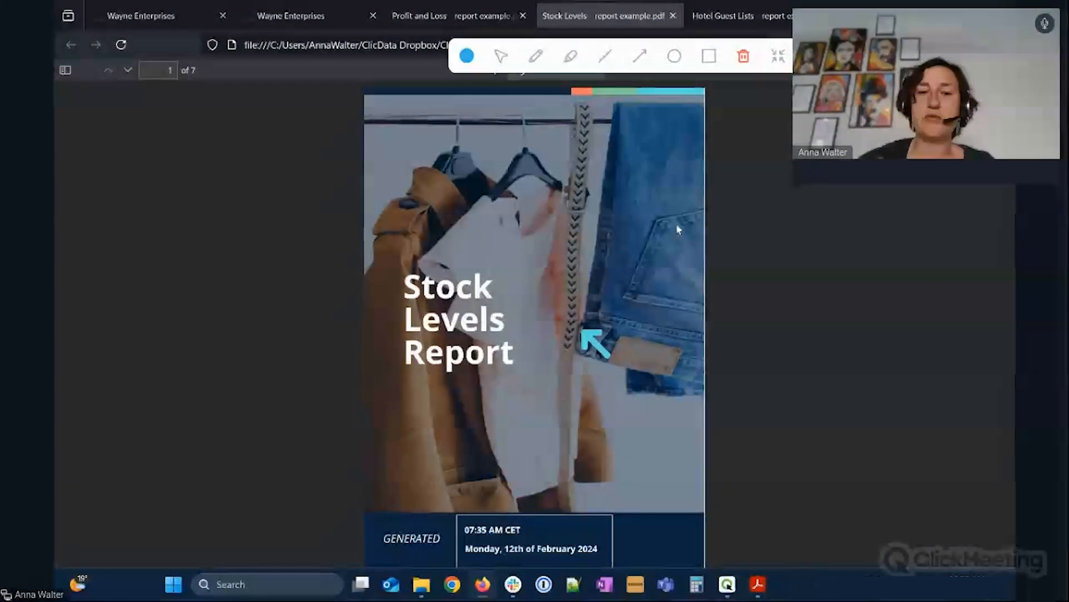
Go to page 2 of the Stock Levels report and zoom to 80% to read the GoFor inventory table.
{"action": "scroll", "coordinate": [677, 209], "scroll_direction": "down", "scroll_amount": 1}
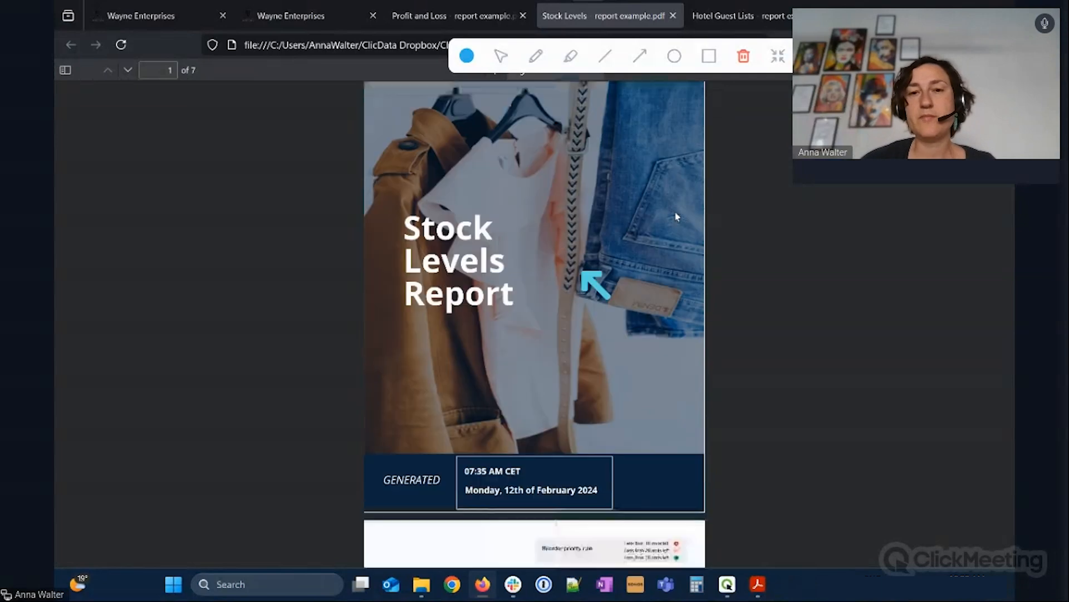
{"action": "scroll", "coordinate": [730, 266], "scroll_direction": "down", "scroll_amount": 5}
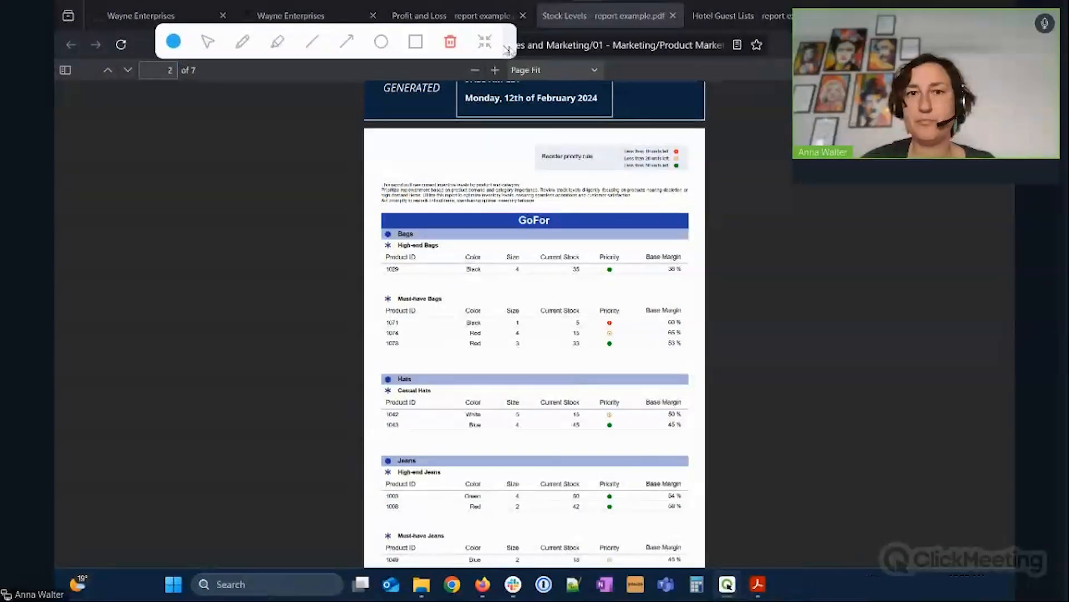
{"action": "left_click", "coordinate": [496, 70]}
{"action": "left_click", "coordinate": [496, 70]}
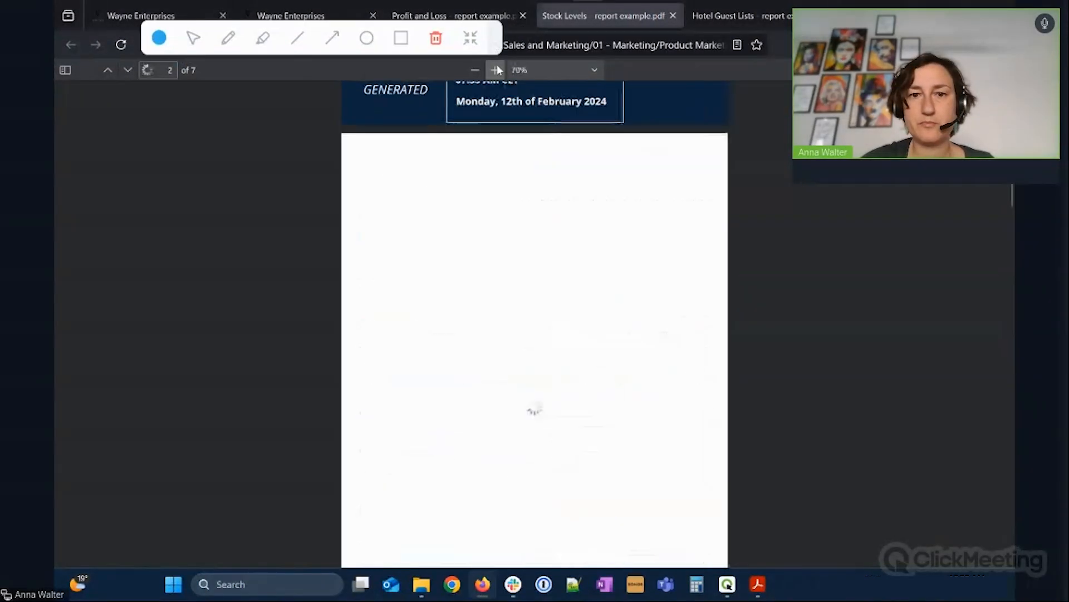
{"action": "left_click", "coordinate": [496, 70]}
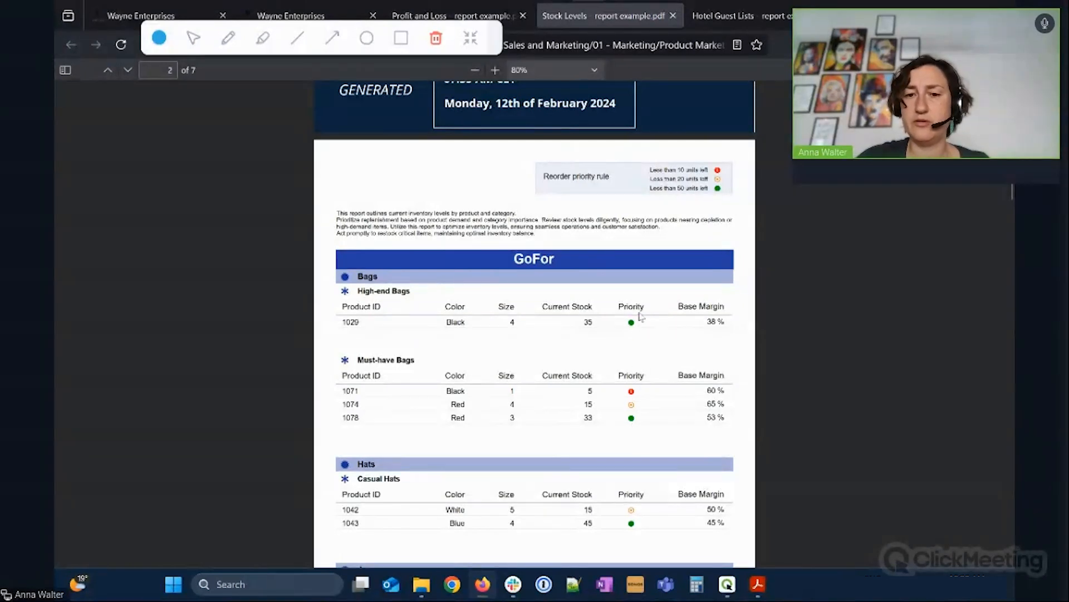
{"action": "scroll", "coordinate": [648, 392], "scroll_direction": "down", "scroll_amount": 3}
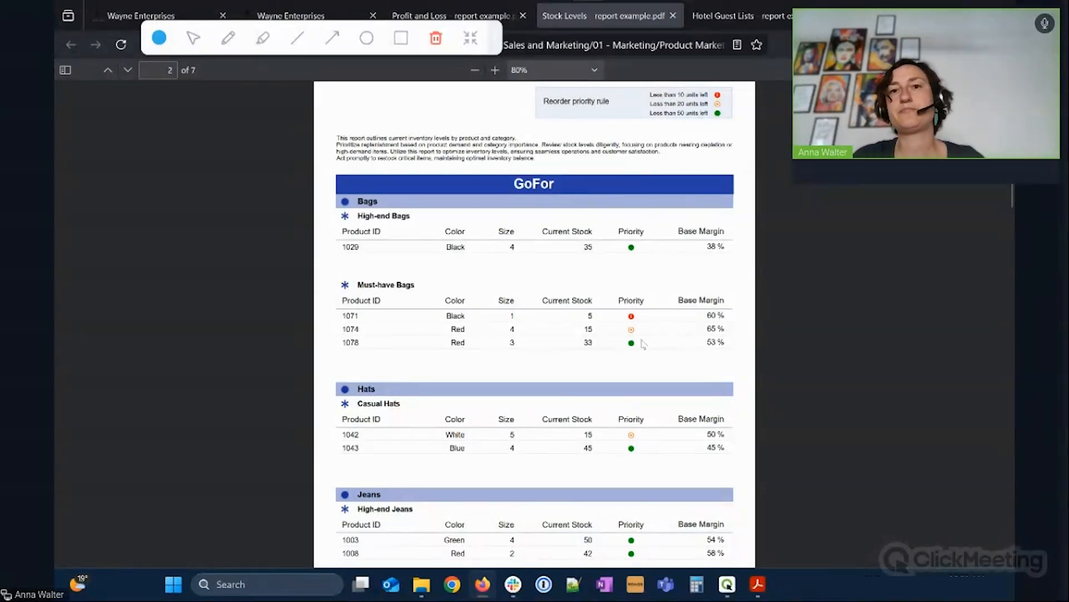
Scroll through all Stock Levels pages back to the cover, then switch to the Hotel Guest Lists report.
{"action": "scroll", "coordinate": [646, 334], "scroll_direction": "down", "scroll_amount": 5}
{"action": "scroll", "coordinate": [645, 344], "scroll_direction": "down", "scroll_amount": 10}
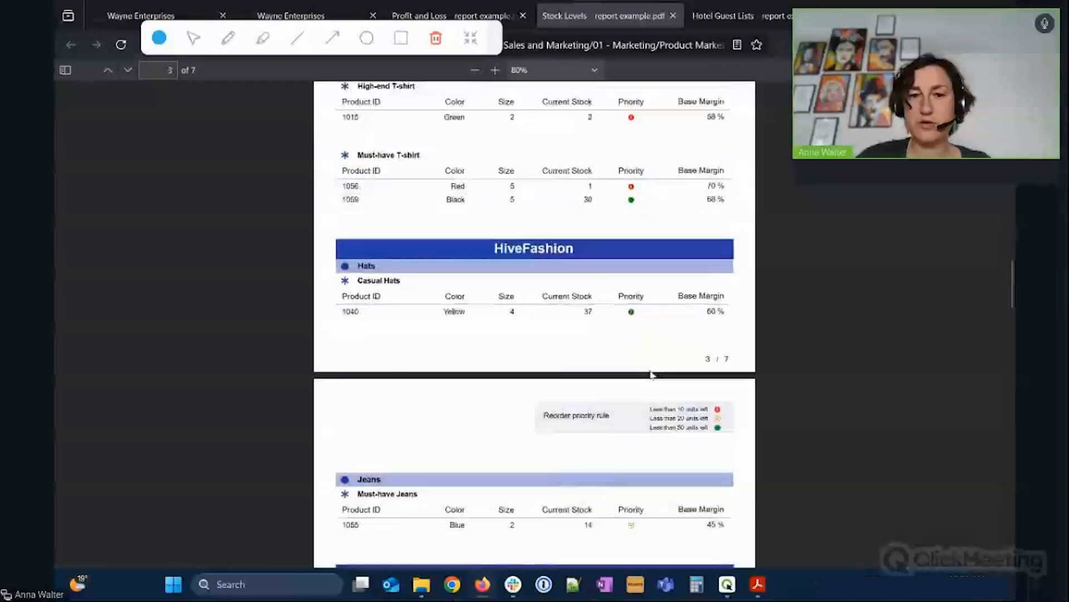
{"action": "scroll", "coordinate": [658, 411], "scroll_direction": "down", "scroll_amount": 9}
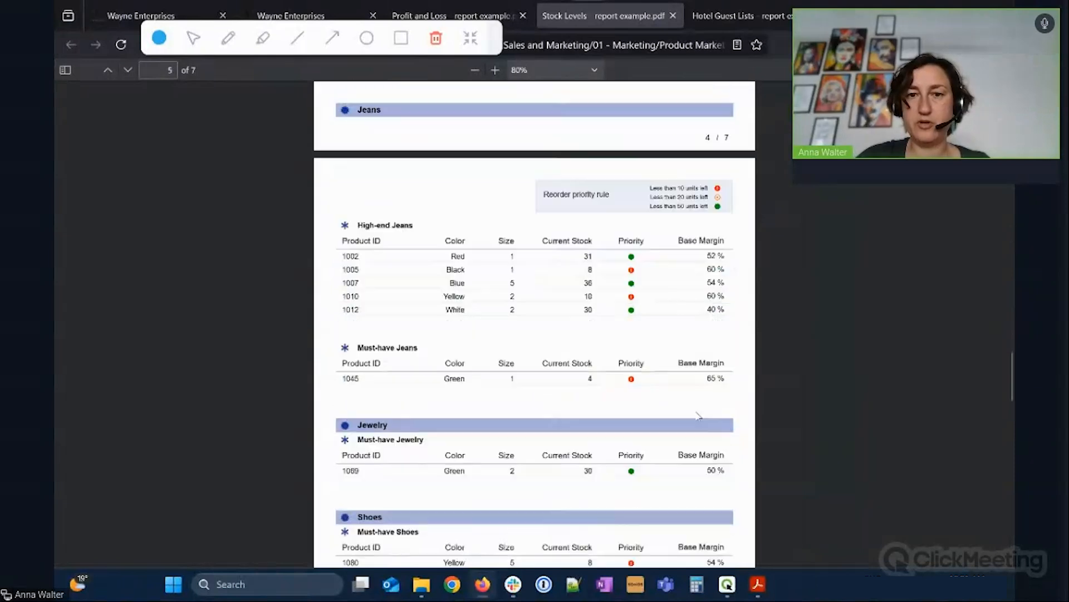
{"action": "scroll", "coordinate": [697, 418], "scroll_direction": "down", "scroll_amount": 12}
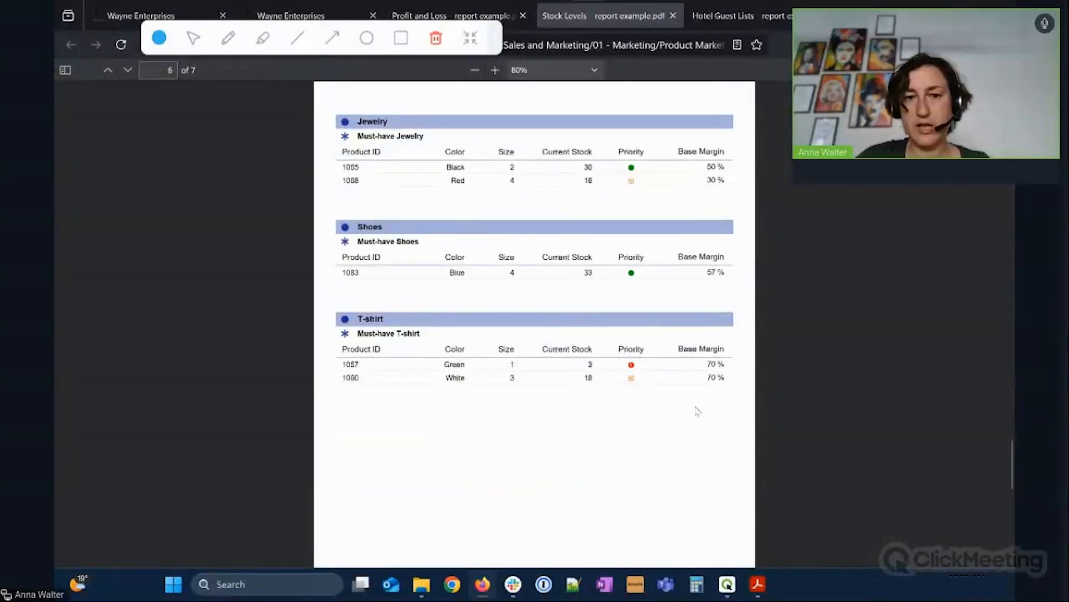
{"action": "scroll", "coordinate": [696, 415], "scroll_direction": "down", "scroll_amount": 2}
{"action": "scroll", "coordinate": [697, 420], "scroll_direction": "up", "scroll_amount": 4}
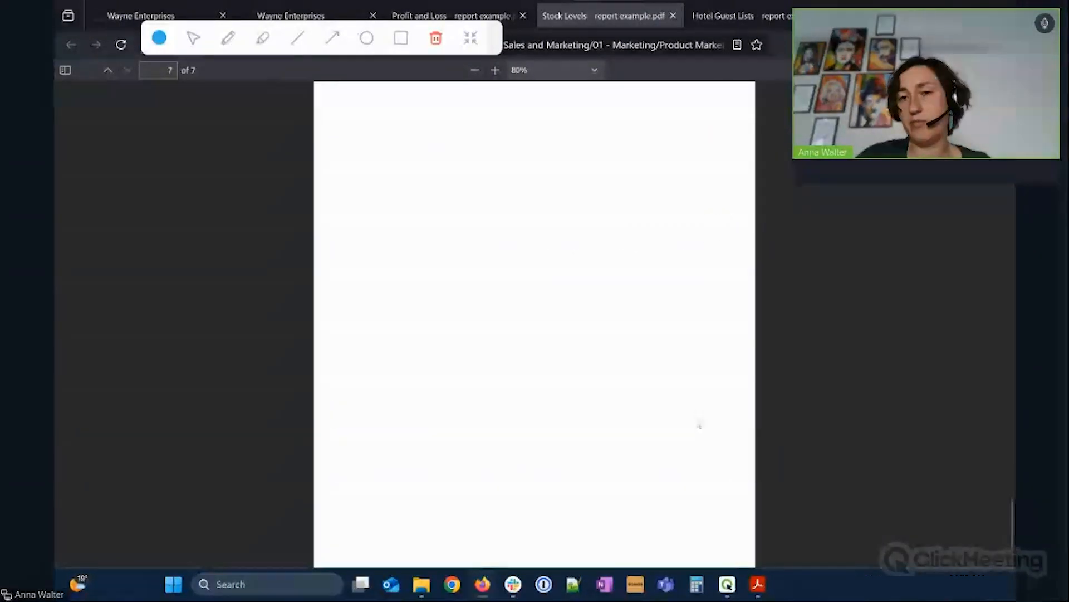
{"action": "scroll", "coordinate": [697, 420], "scroll_direction": "down", "scroll_amount": 4}
{"action": "scroll", "coordinate": [699, 424], "scroll_direction": "up", "scroll_amount": 15}
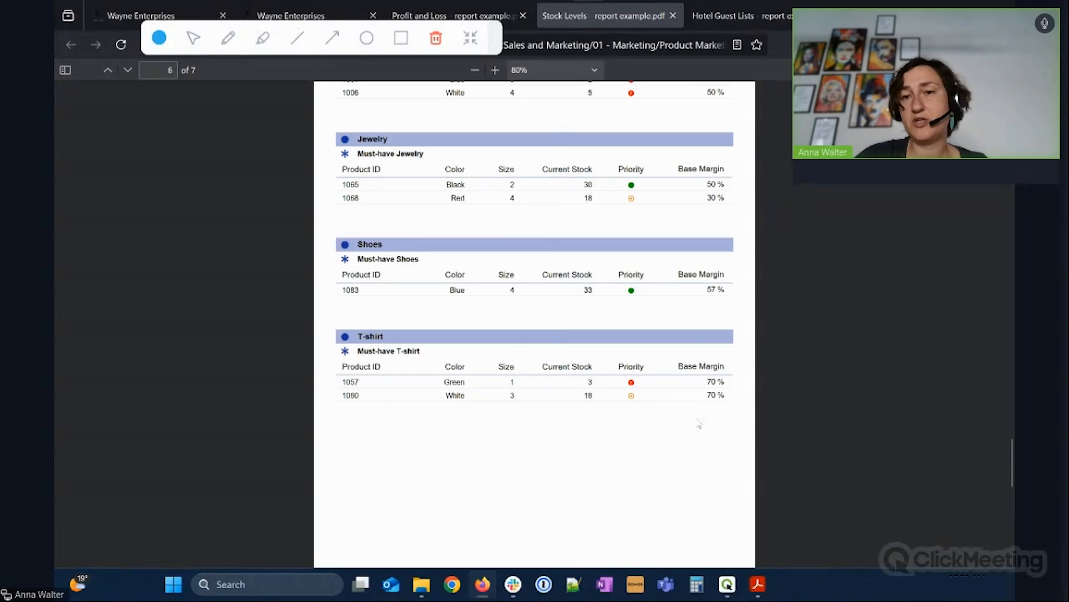
{"action": "left_click_drag", "start_coordinate": [1013, 414], "coordinate": [1011, 114]}
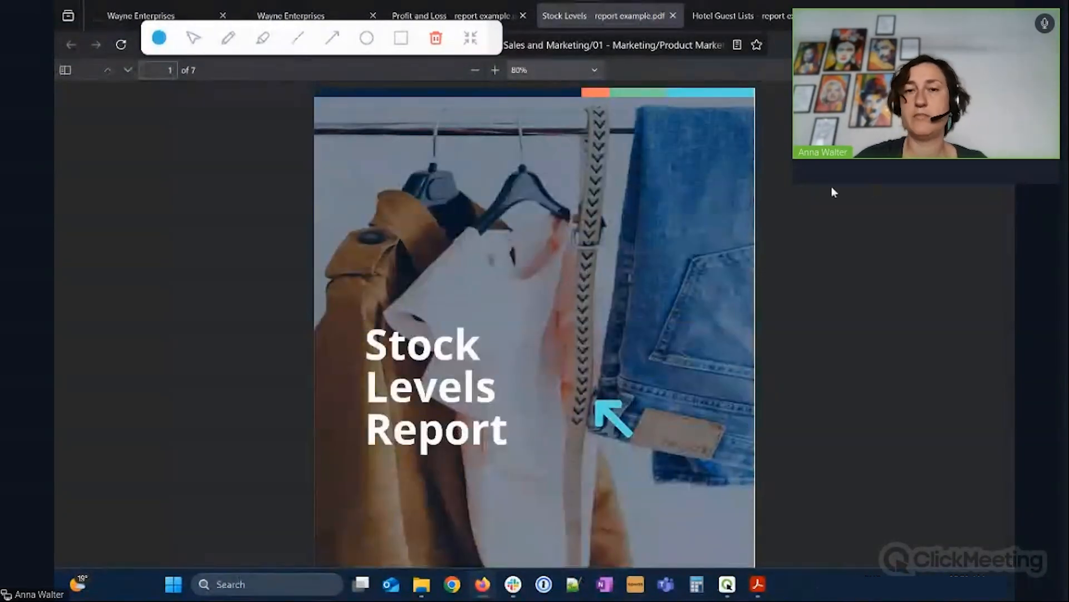
{"action": "left_click", "coordinate": [766, 18]}
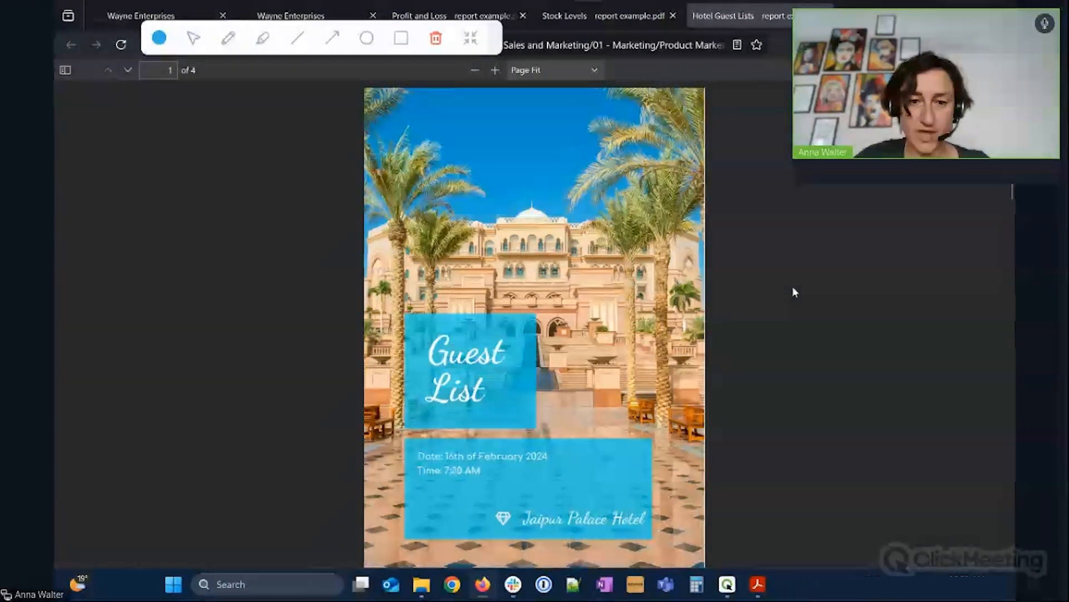
Zoom the Hotel Guest Lists page 2 to 80% and review the First and Second Floor guest tables.
{"action": "scroll", "coordinate": [804, 306], "scroll_direction": "down", "scroll_amount": 8}
{"action": "left_click", "coordinate": [595, 71]}
{"action": "left_click", "coordinate": [497, 72]}
{"action": "left_click", "coordinate": [495, 71]}
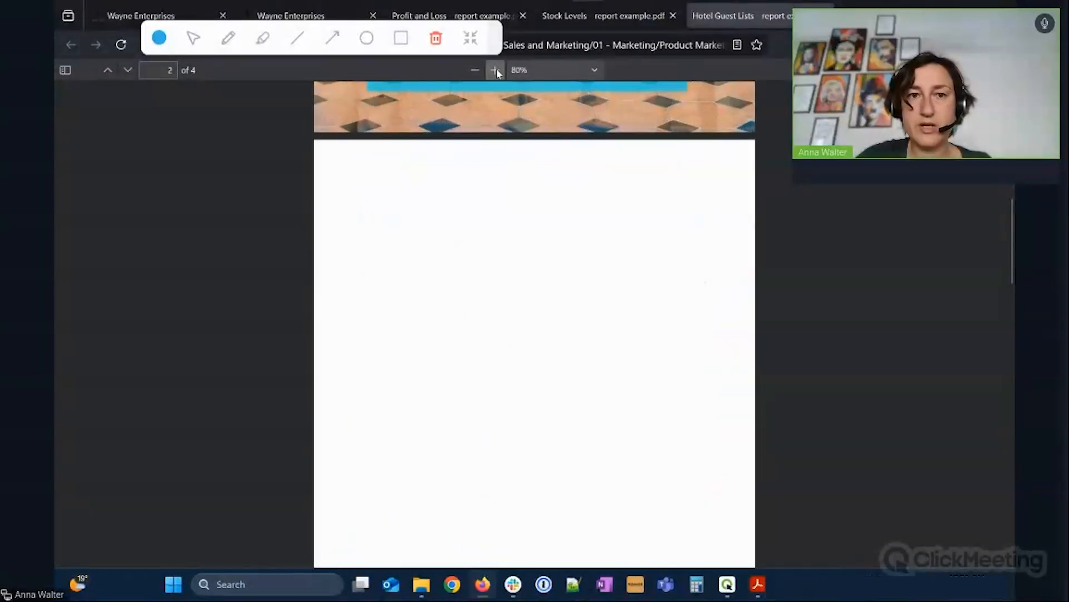
{"action": "scroll", "coordinate": [918, 230], "scroll_direction": "down", "scroll_amount": 2}
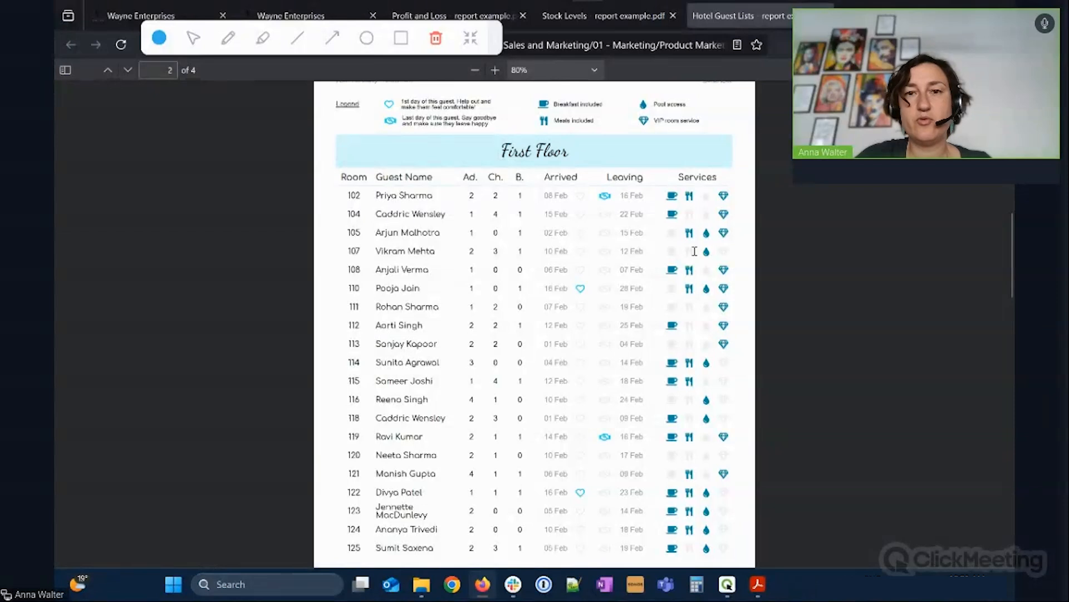
{"action": "scroll", "coordinate": [585, 283], "scroll_direction": "down", "scroll_amount": 5}
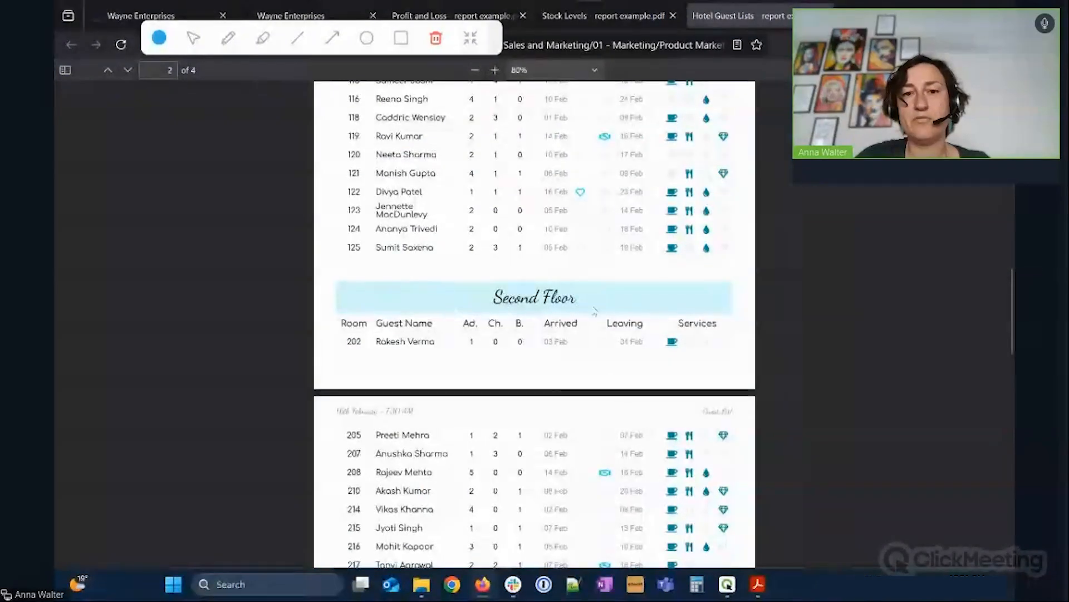
{"action": "scroll", "coordinate": [595, 310], "scroll_direction": "up", "scroll_amount": 5}
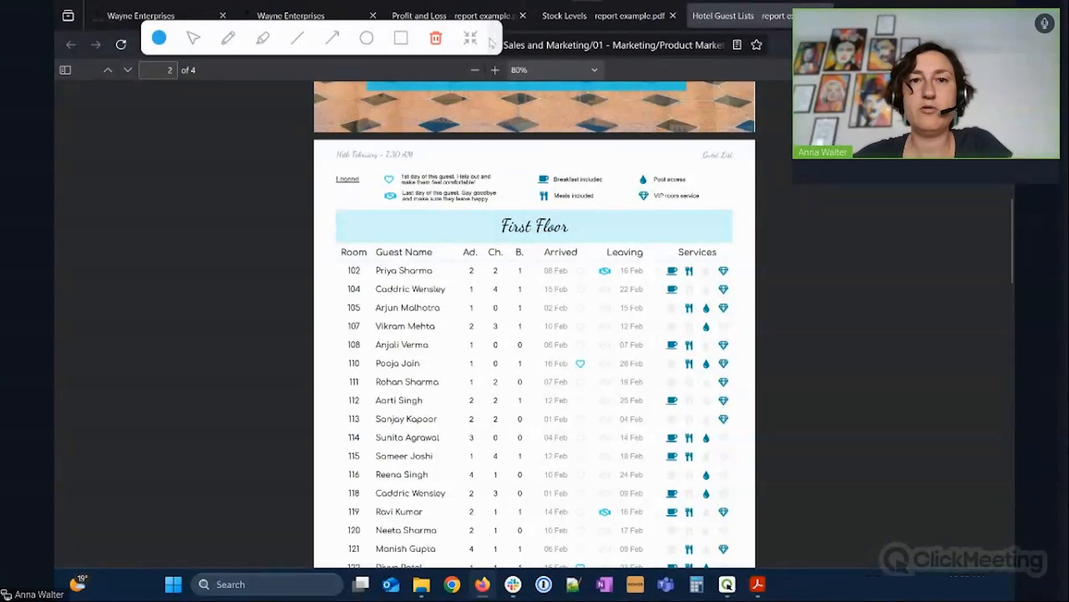
{"action": "left_click_drag", "start_coordinate": [493, 45], "coordinate": [702, 60]}
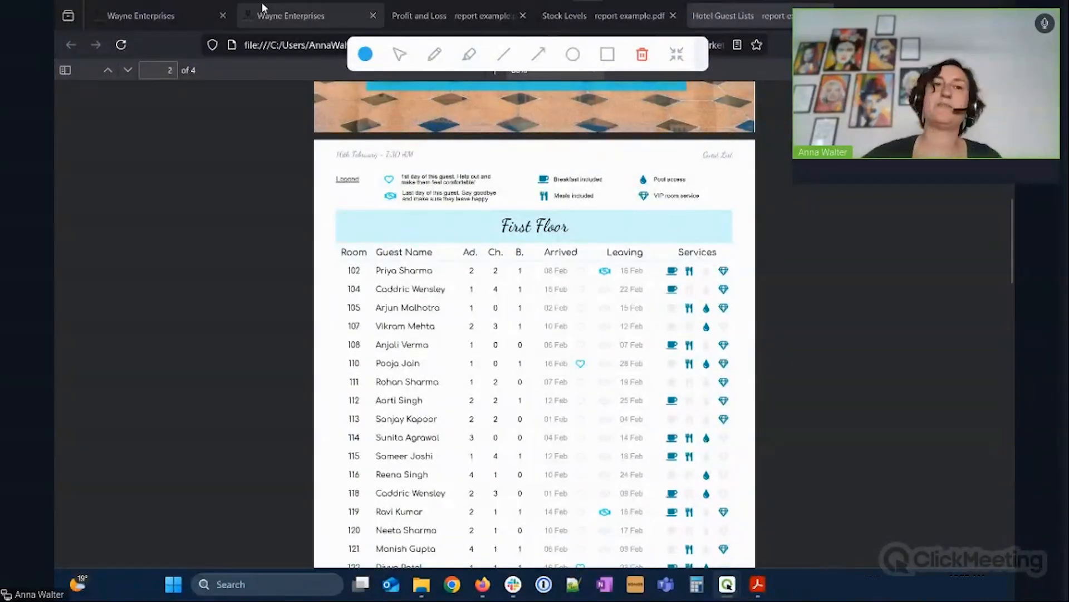
In the Wayne Enterprises ClicData tab, open the Personal reports folder and start a new report with Add New.
{"action": "left_click", "coordinate": [281, 13]}
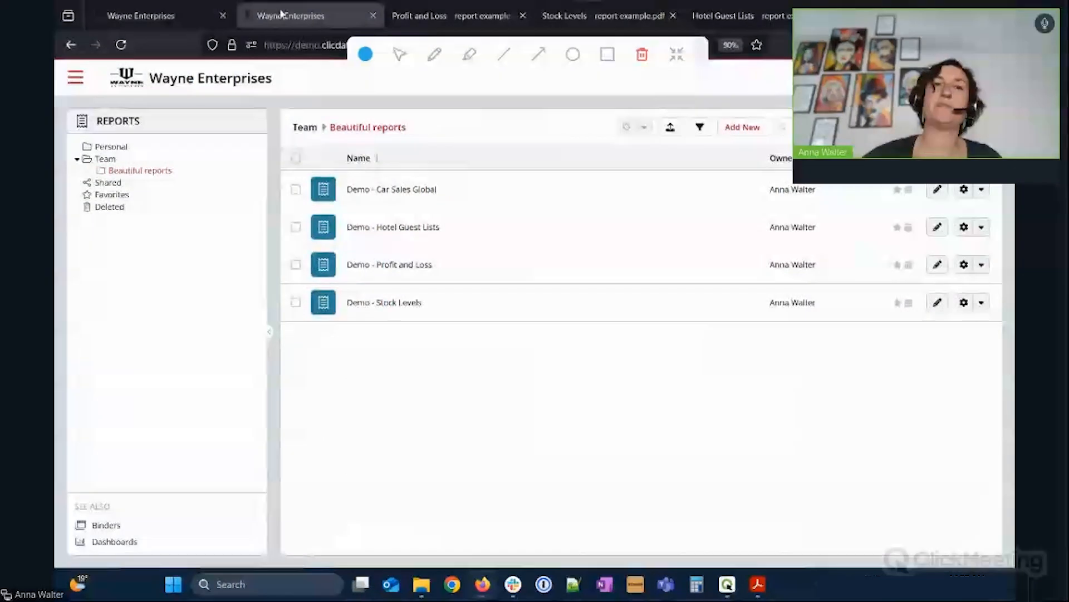
{"action": "left_click", "coordinate": [112, 147]}
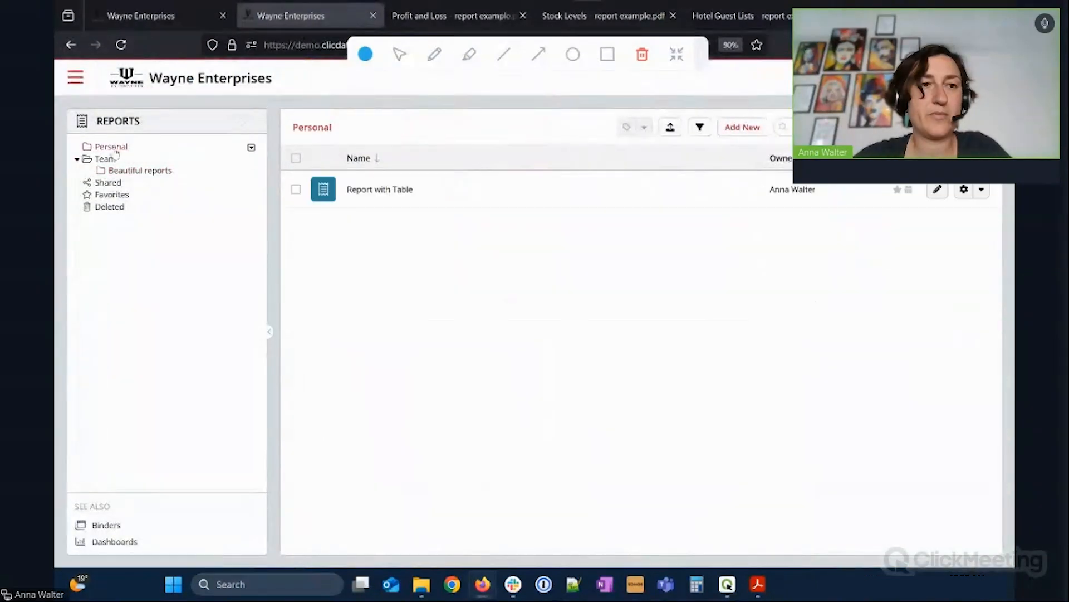
{"action": "left_click", "coordinate": [78, 83]}
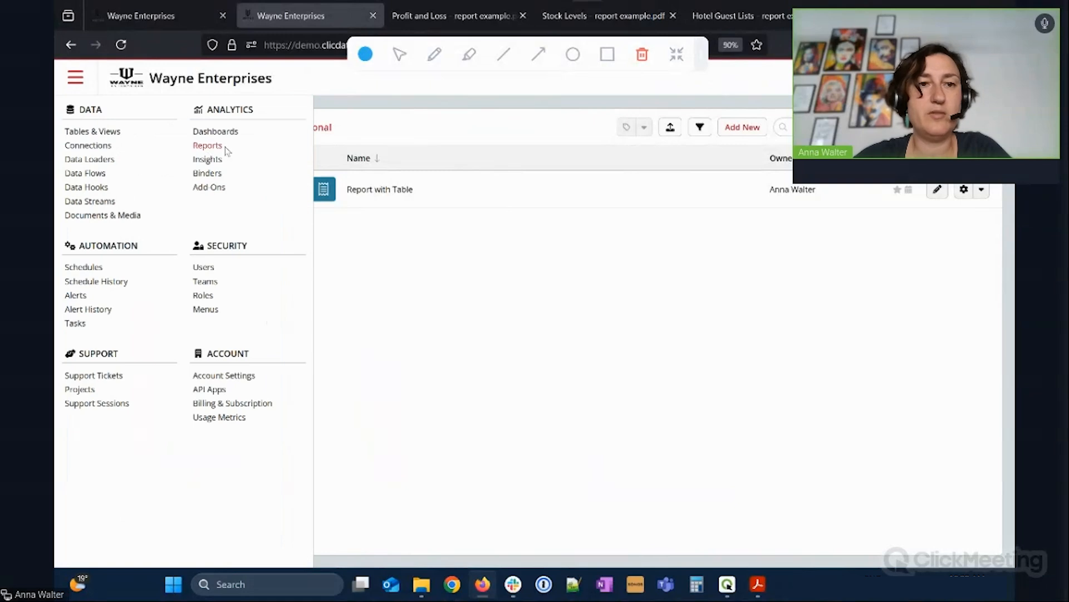
{"action": "left_click", "coordinate": [381, 286]}
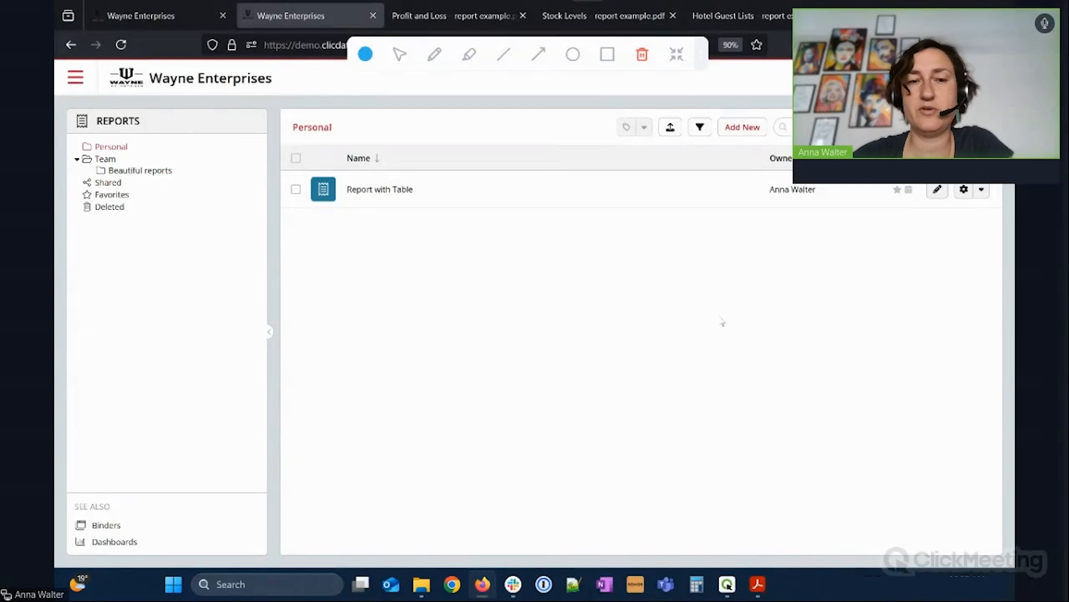
{"action": "left_click", "coordinate": [752, 130]}
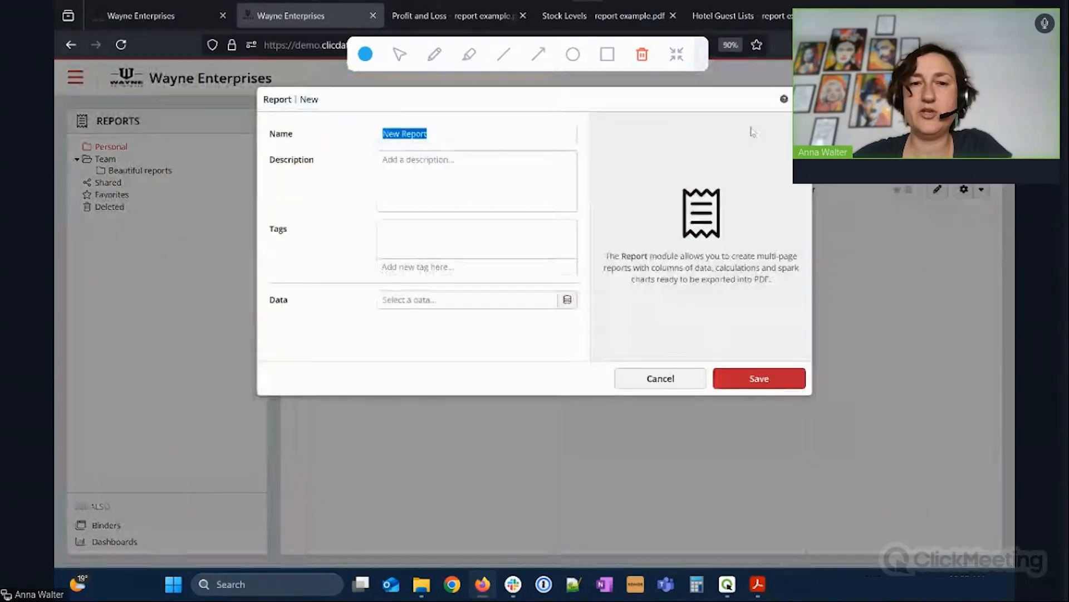
Create 'New Report Car Sales' using the '1. Car Sales for Report Grouped' data and save it.
{"action": "left_click", "coordinate": [490, 133]}
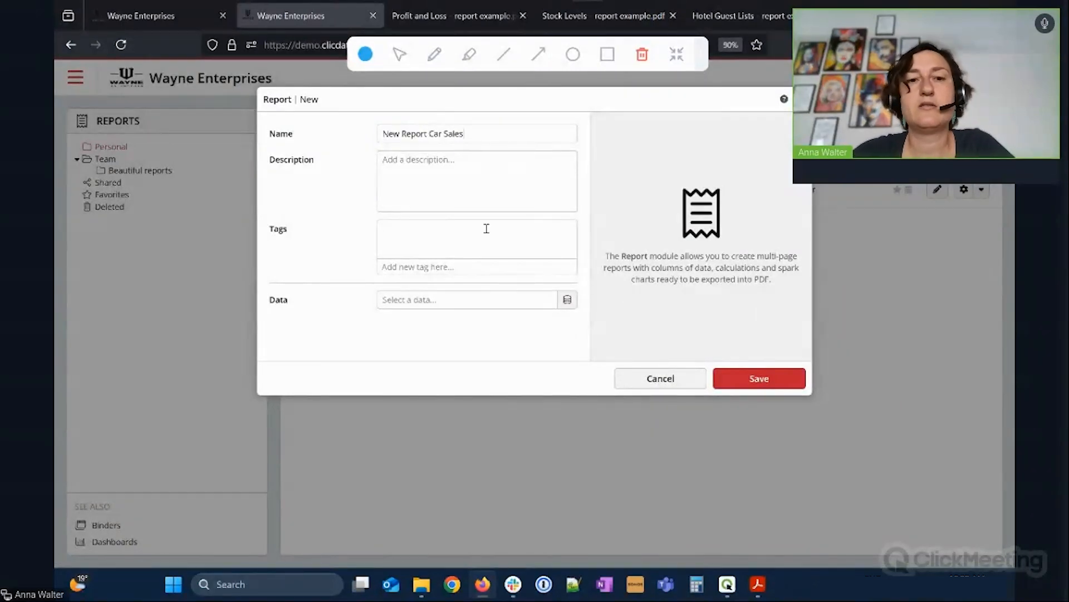
{"action": "left_click", "coordinate": [568, 306]}
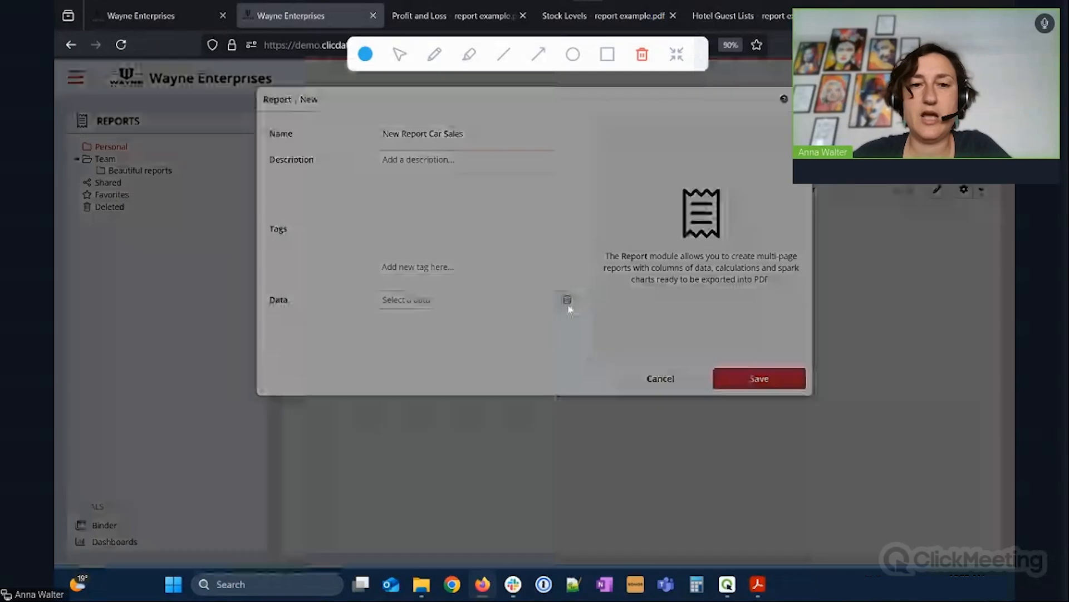
{"action": "left_click", "coordinate": [307, 269]}
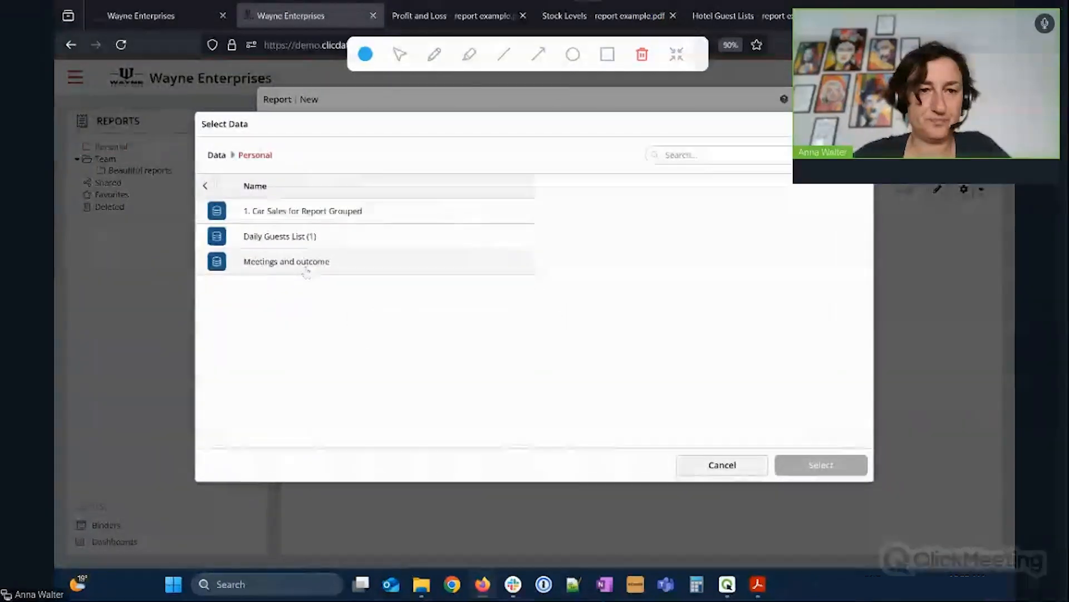
{"action": "left_click", "coordinate": [321, 218]}
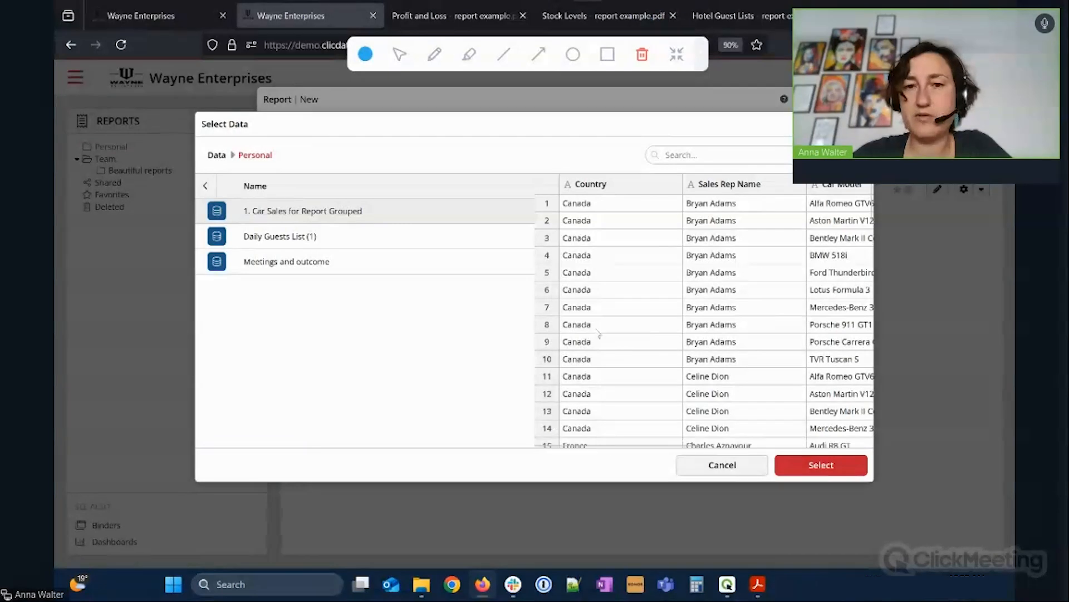
{"action": "left_click_drag", "start_coordinate": [664, 446], "coordinate": [779, 449]}
{"action": "scroll", "coordinate": [727, 237], "scroll_direction": "right", "scroll_amount": 4}
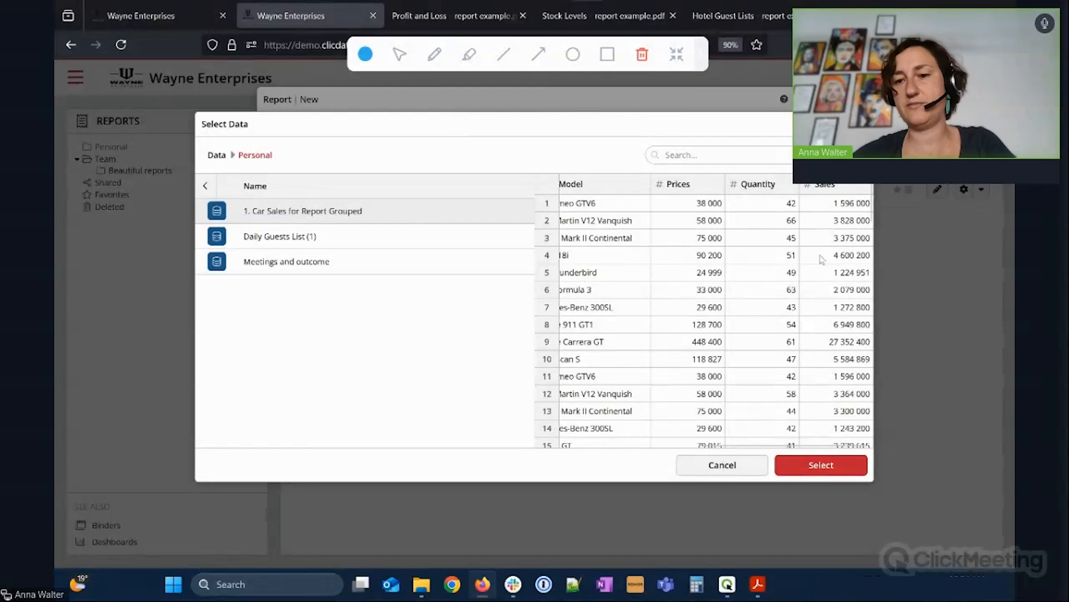
{"action": "left_click", "coordinate": [848, 471]}
{"action": "left_click", "coordinate": [771, 379]}
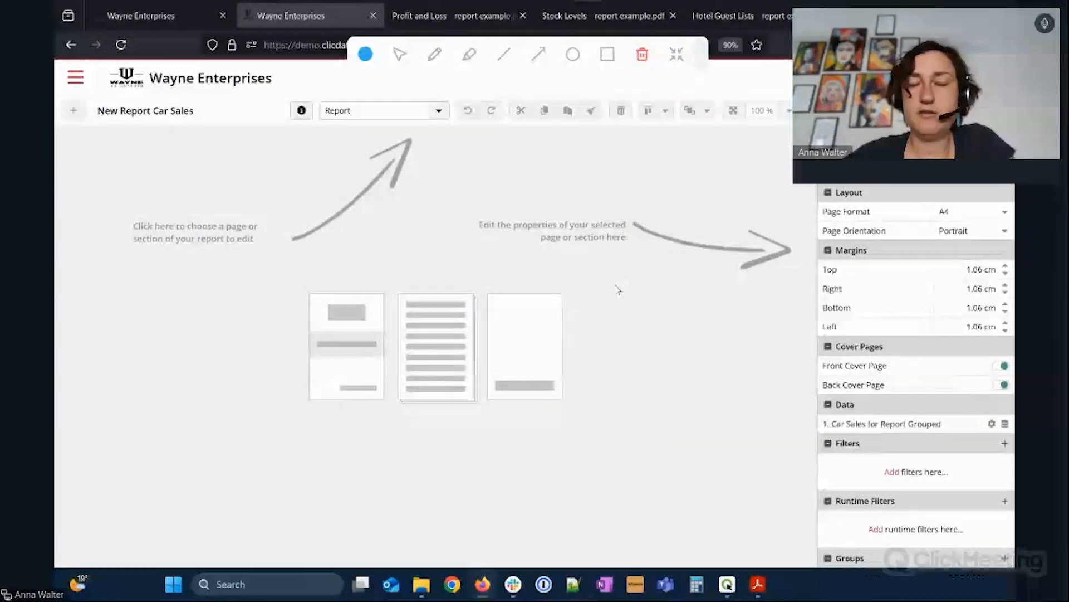
{"action": "left_click", "coordinate": [147, 17]}
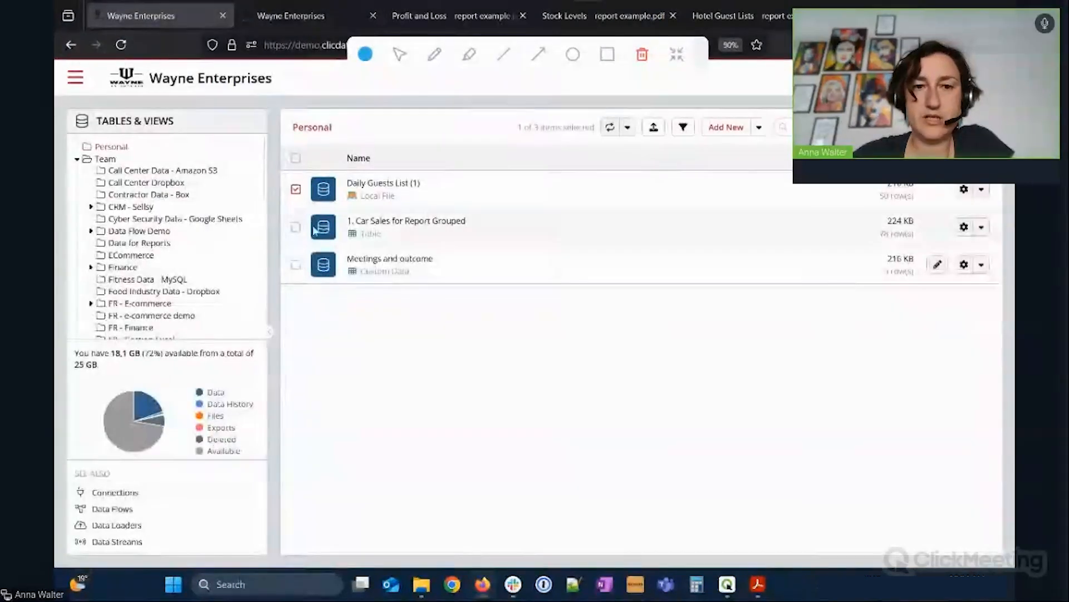
{"action": "left_click", "coordinate": [402, 221]}
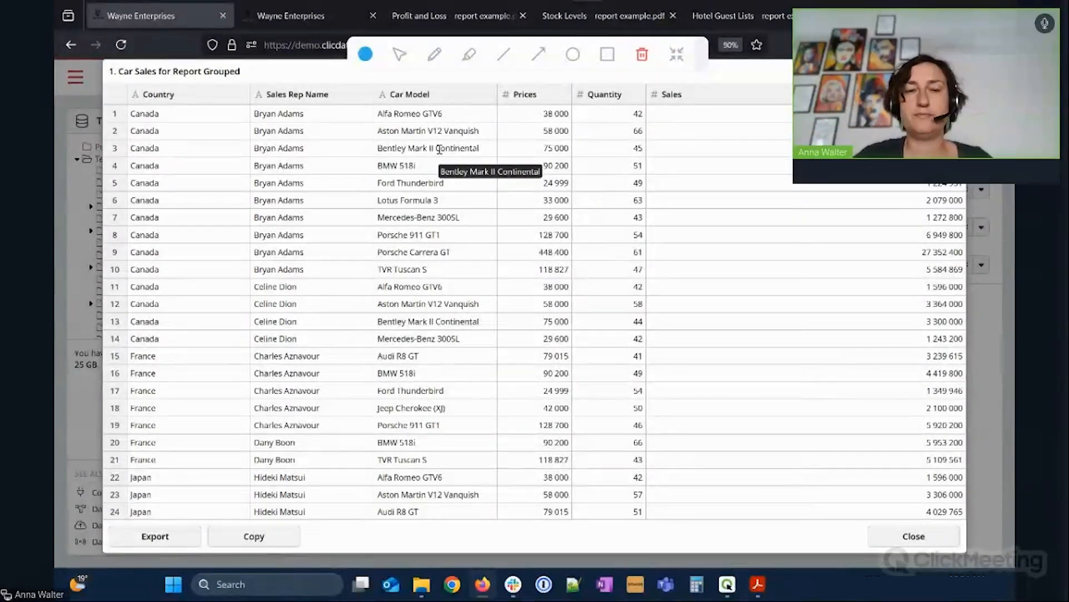
{"action": "left_click", "coordinate": [310, 18]}
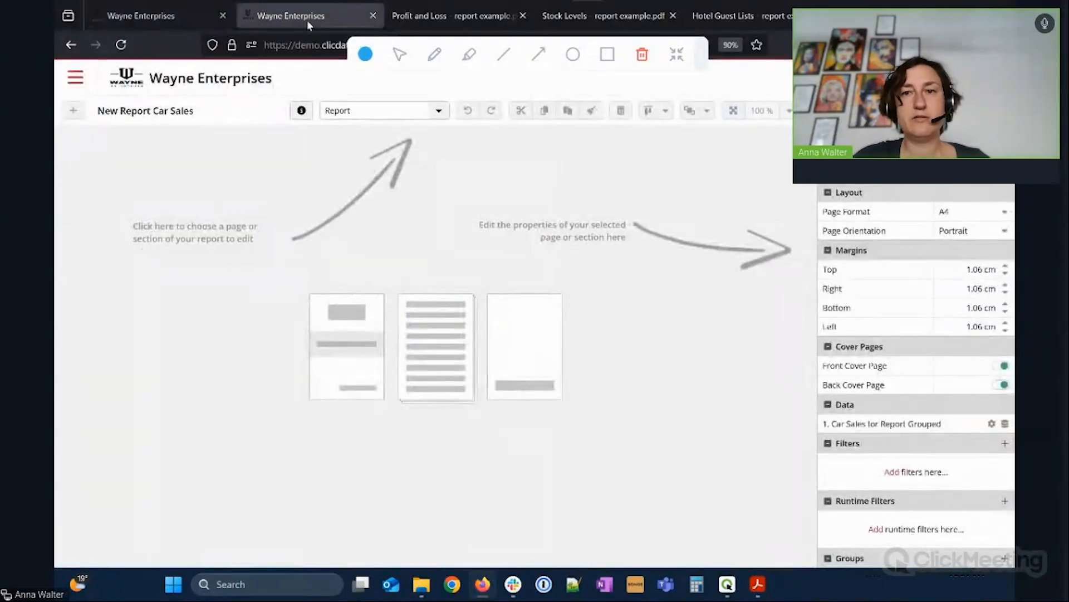
Keep the report's A4 page format in portrait orientation and switch off the Back Cover Page.
{"action": "left_click", "coordinate": [438, 112]}
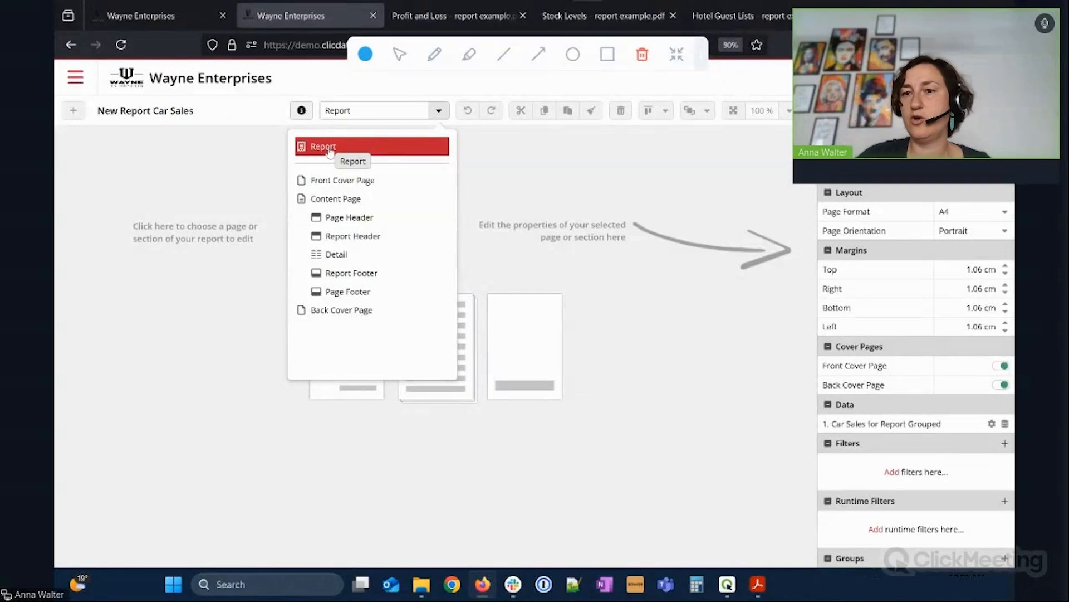
{"action": "left_click", "coordinate": [972, 214]}
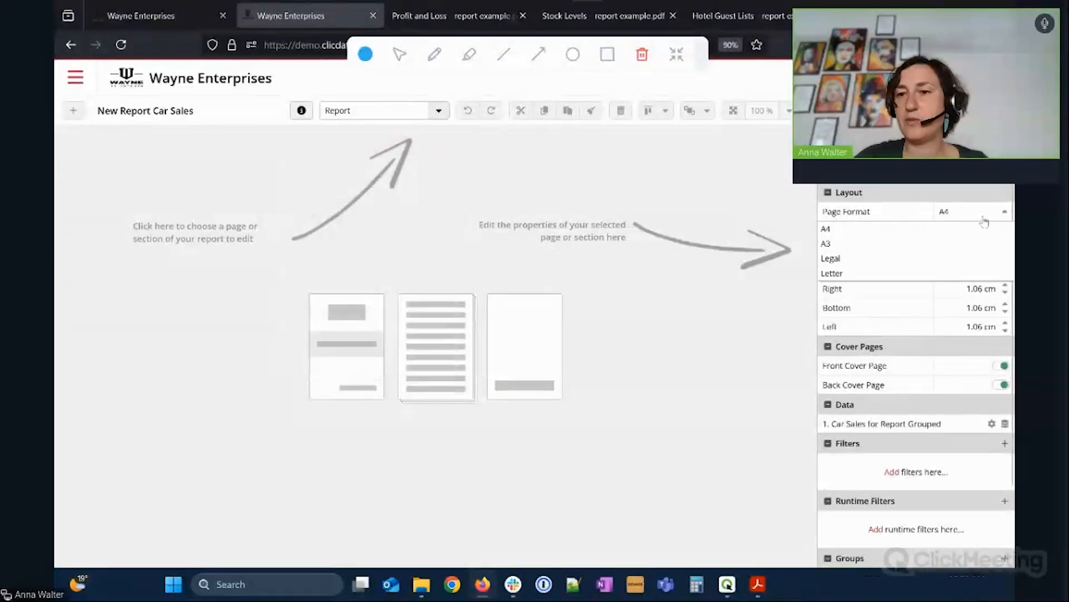
{"action": "left_click", "coordinate": [984, 222]}
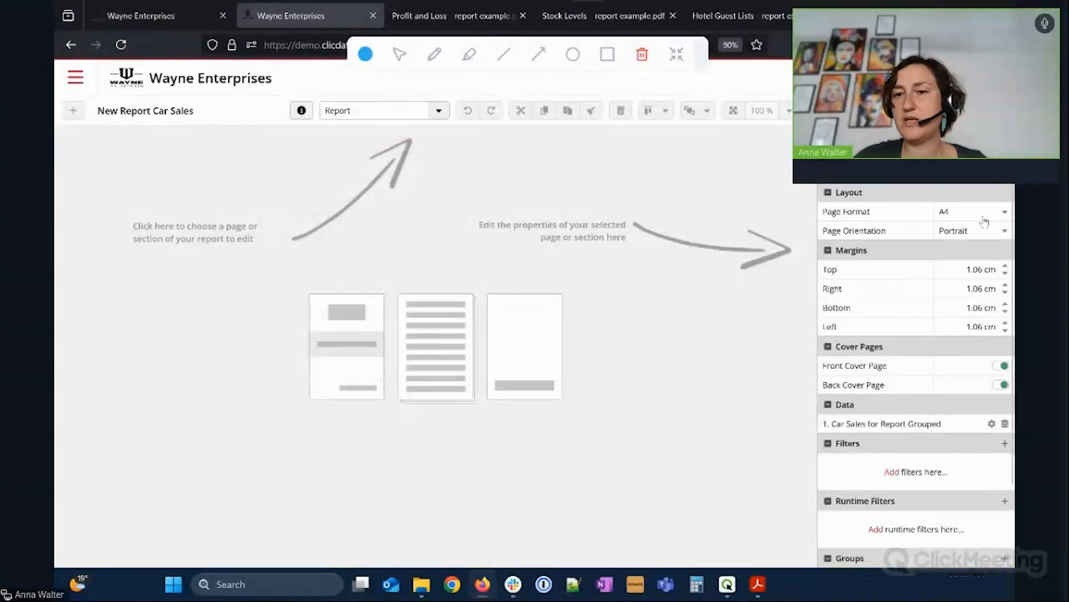
{"action": "left_click", "coordinate": [1000, 231]}
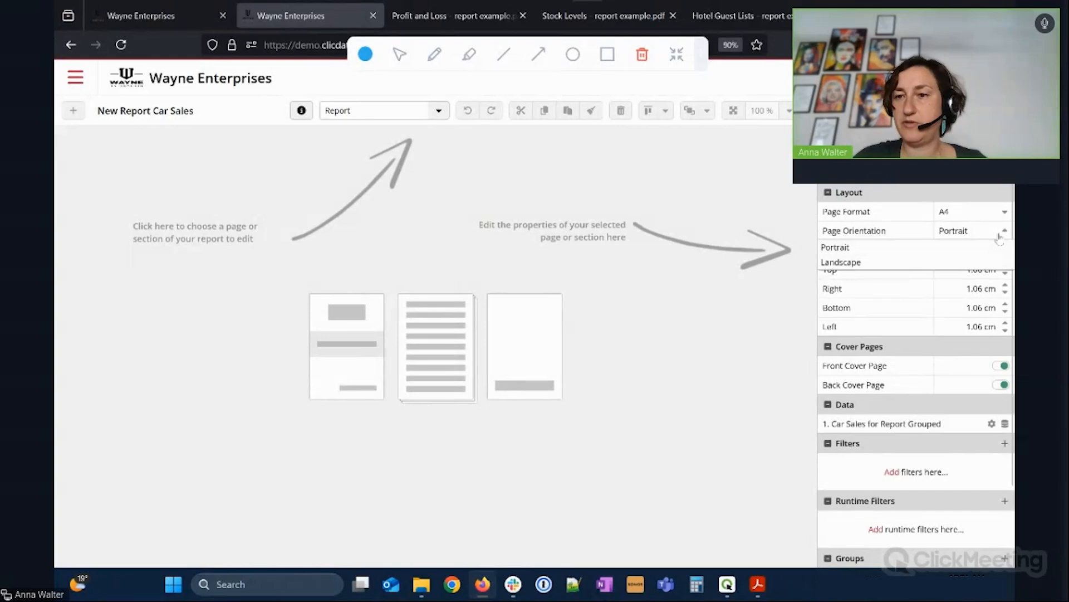
{"action": "left_click", "coordinate": [1000, 237]}
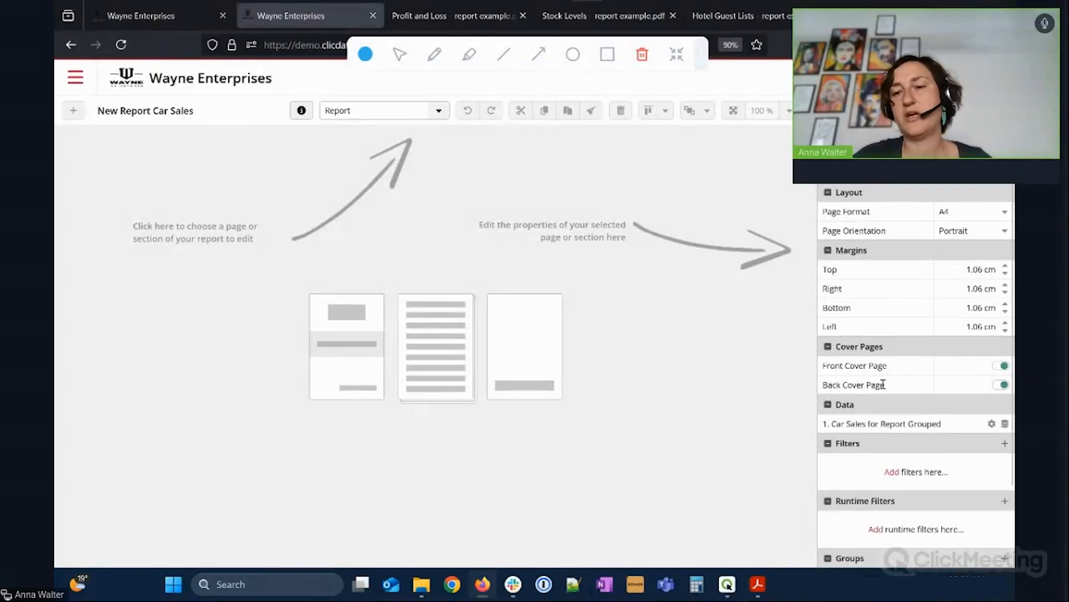
{"action": "left_click", "coordinate": [1001, 384]}
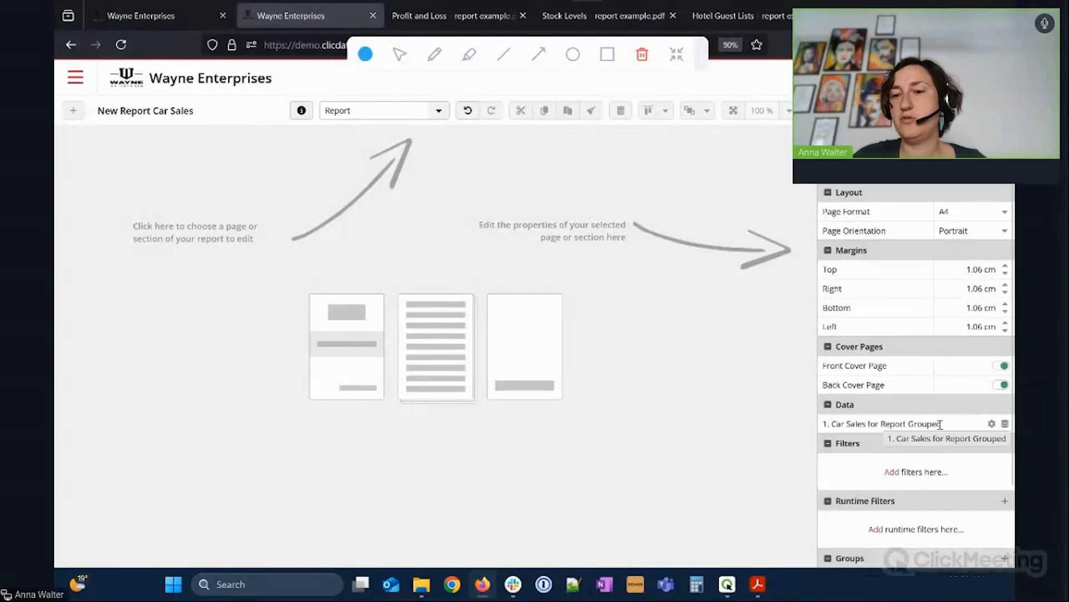
{"action": "scroll", "coordinate": [933, 418], "scroll_direction": "down", "scroll_amount": 2}
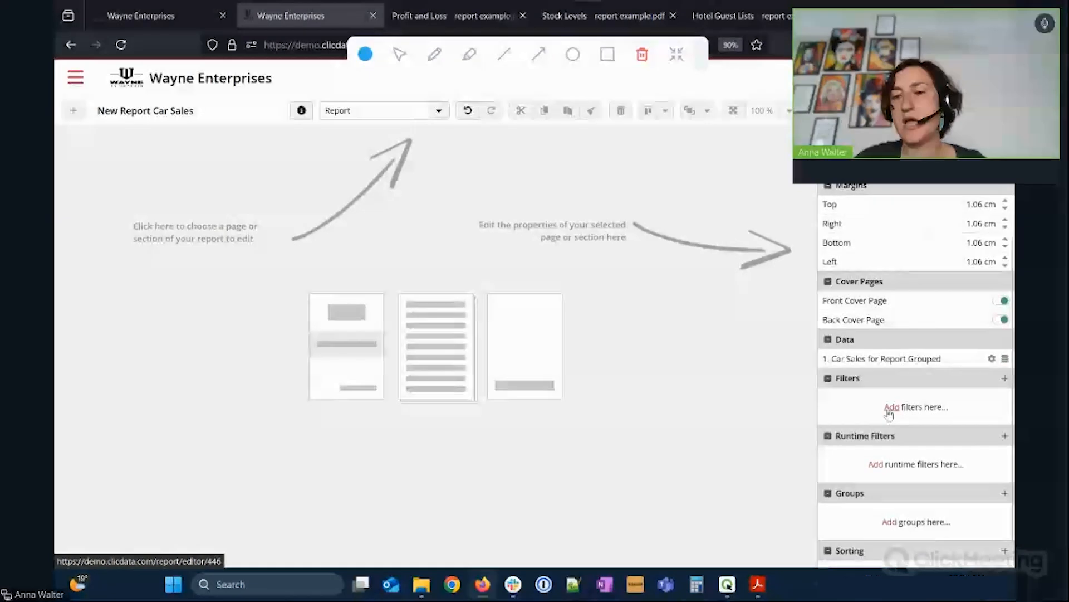
{"action": "scroll", "coordinate": [889, 420], "scroll_direction": "down", "scroll_amount": 1}
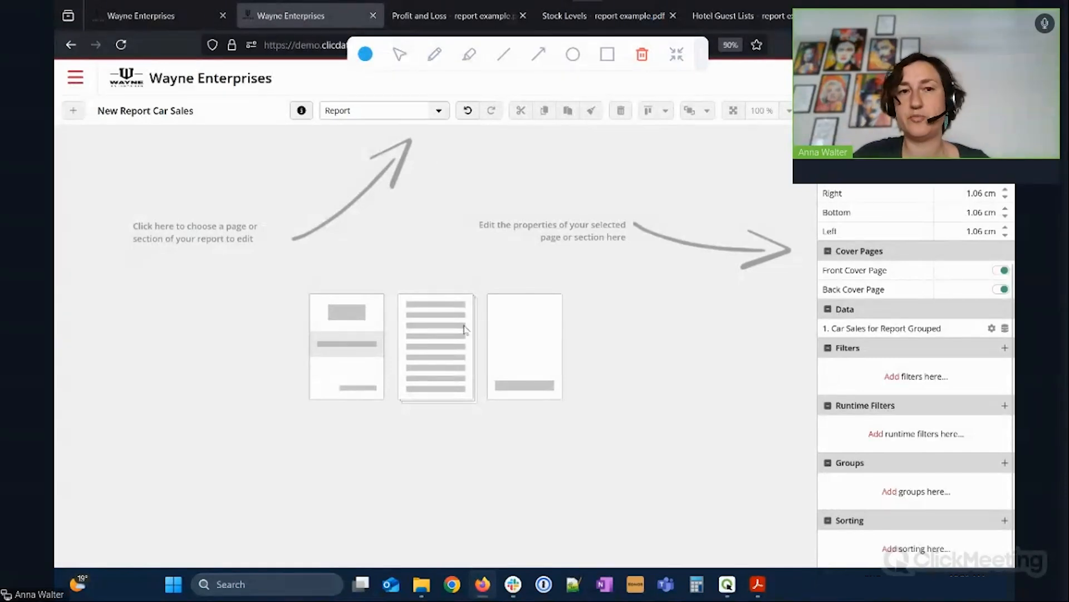
{"action": "left_click", "coordinate": [432, 111]}
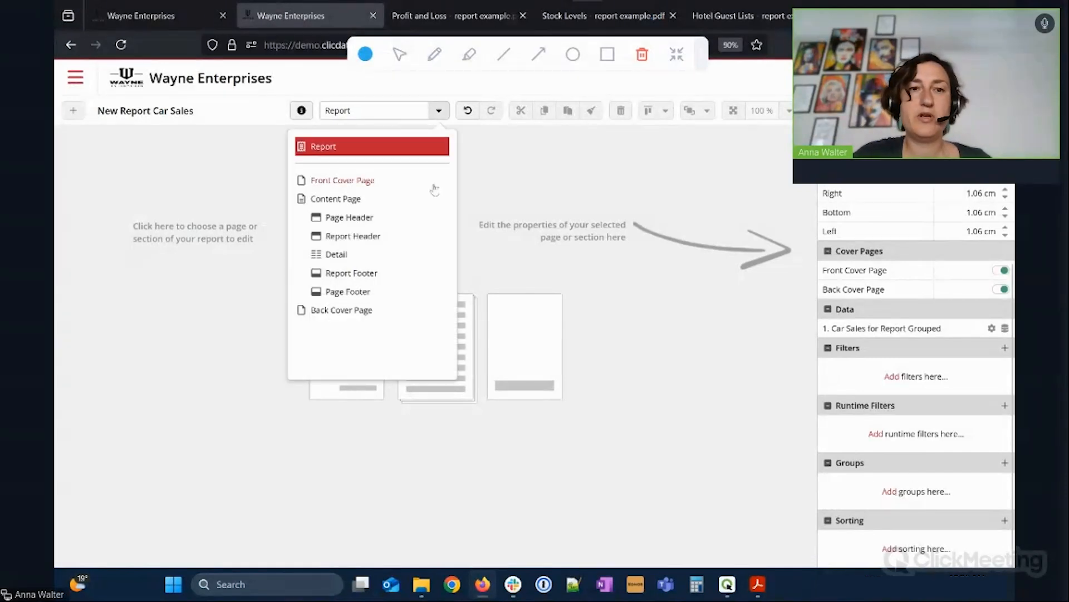
Open the Front Cover Page, dock the elements panel, and choose the yellow truck cover template.
{"action": "left_click", "coordinate": [350, 182]}
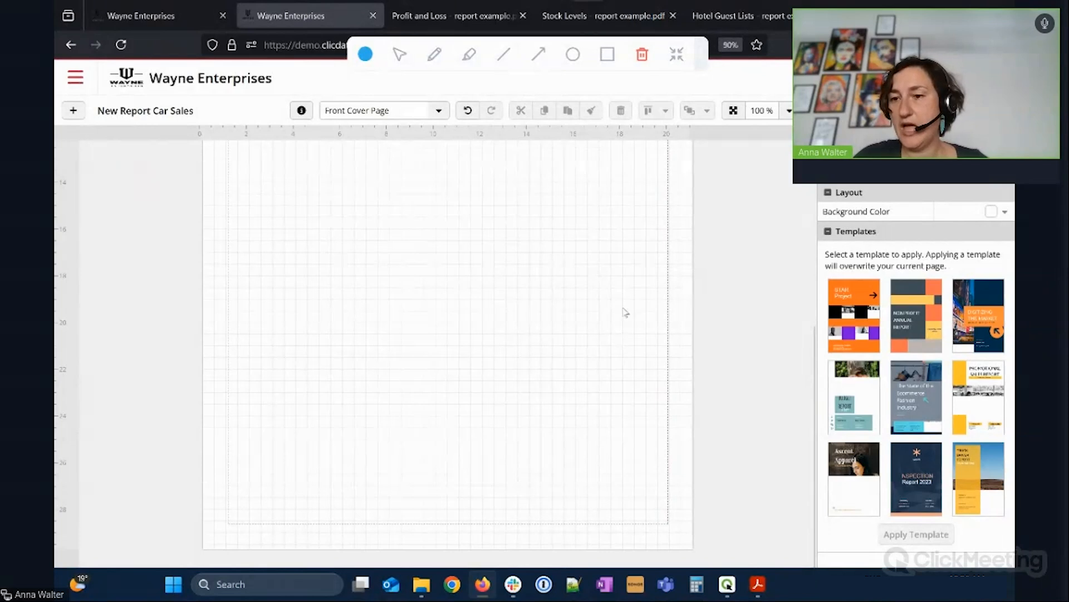
{"action": "scroll", "coordinate": [626, 318], "scroll_direction": "up", "scroll_amount": 5}
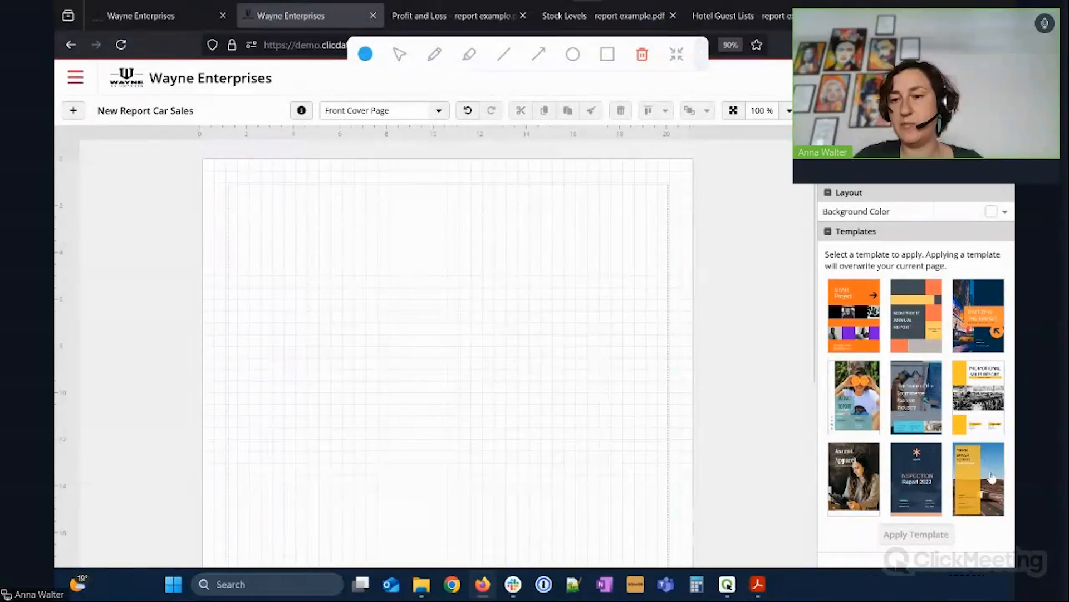
{"action": "left_click", "coordinate": [73, 112]}
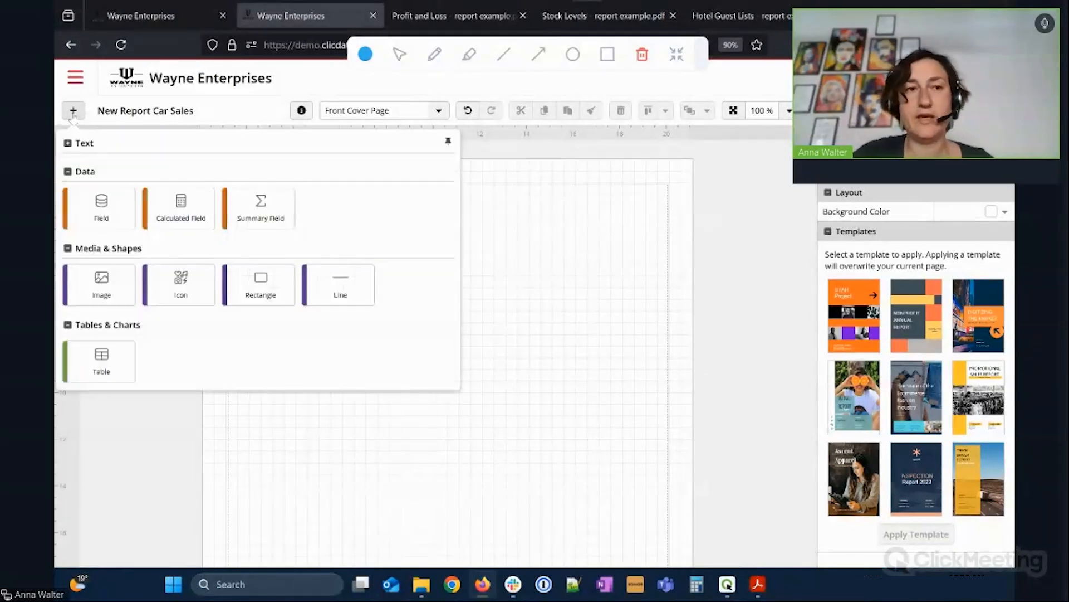
{"action": "left_click", "coordinate": [446, 140]}
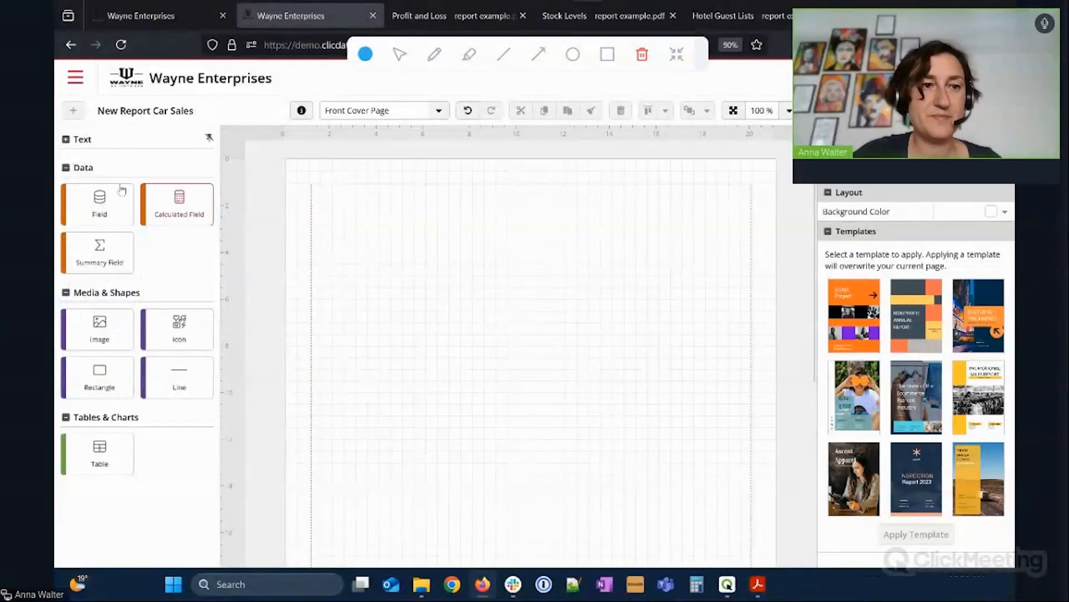
{"action": "left_click", "coordinate": [66, 140]}
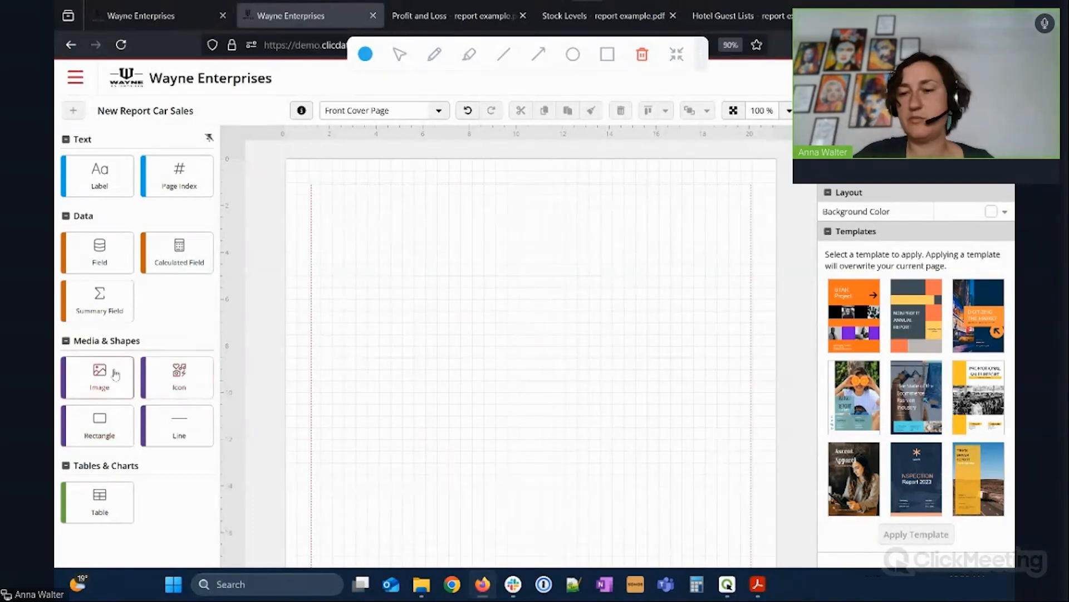
{"action": "left_click", "coordinate": [993, 474]}
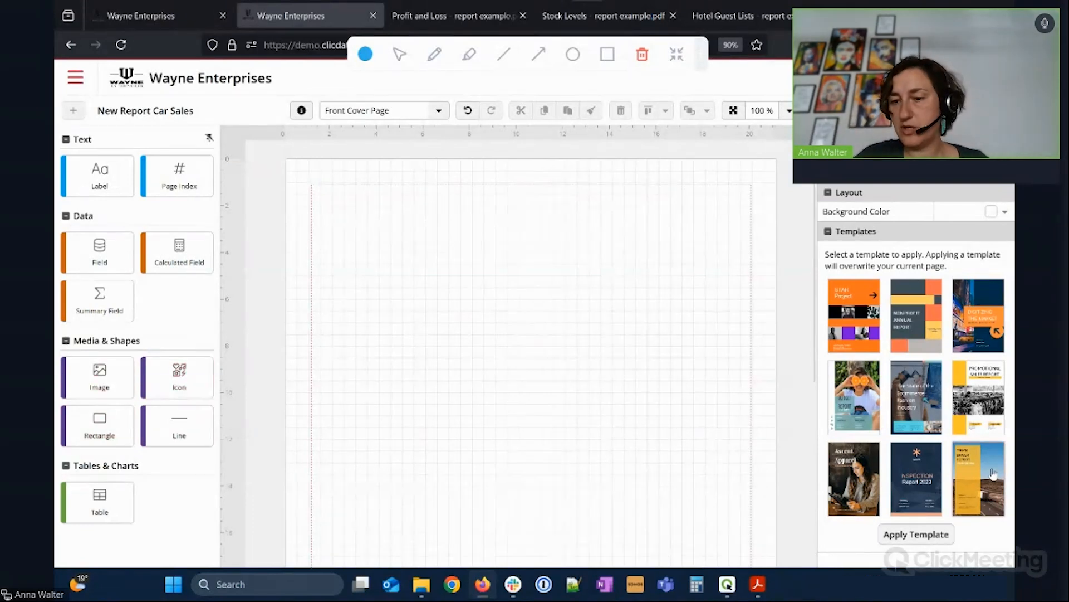
Apply the yellow truck template, replace 'TRUCK DRIVER' with 'CAR SALES' in the title, and zoom to 70%.
{"action": "left_click", "coordinate": [940, 532]}
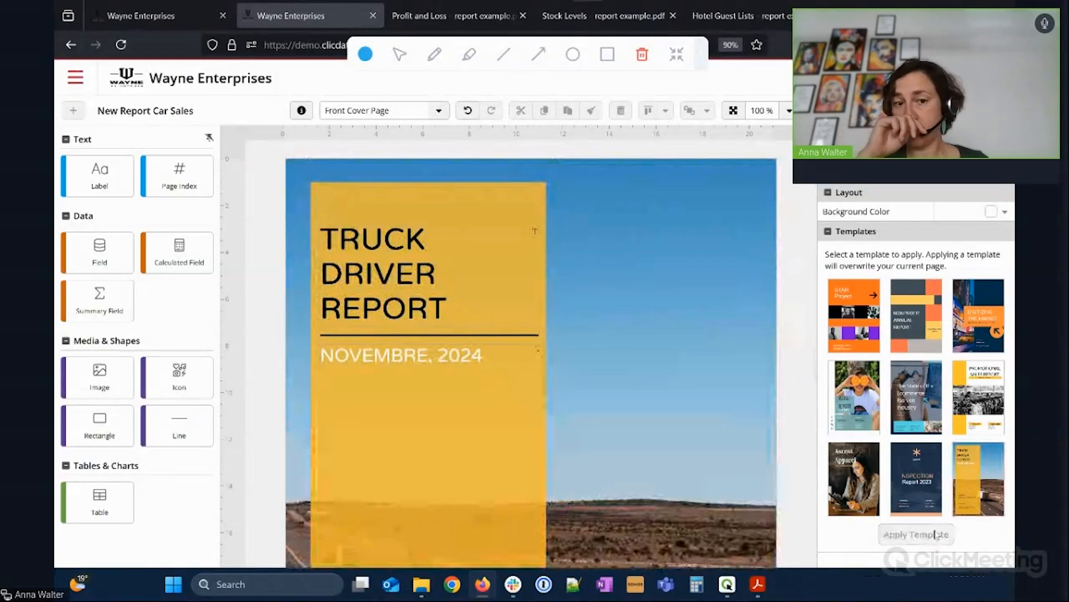
{"action": "left_click", "coordinate": [389, 284]}
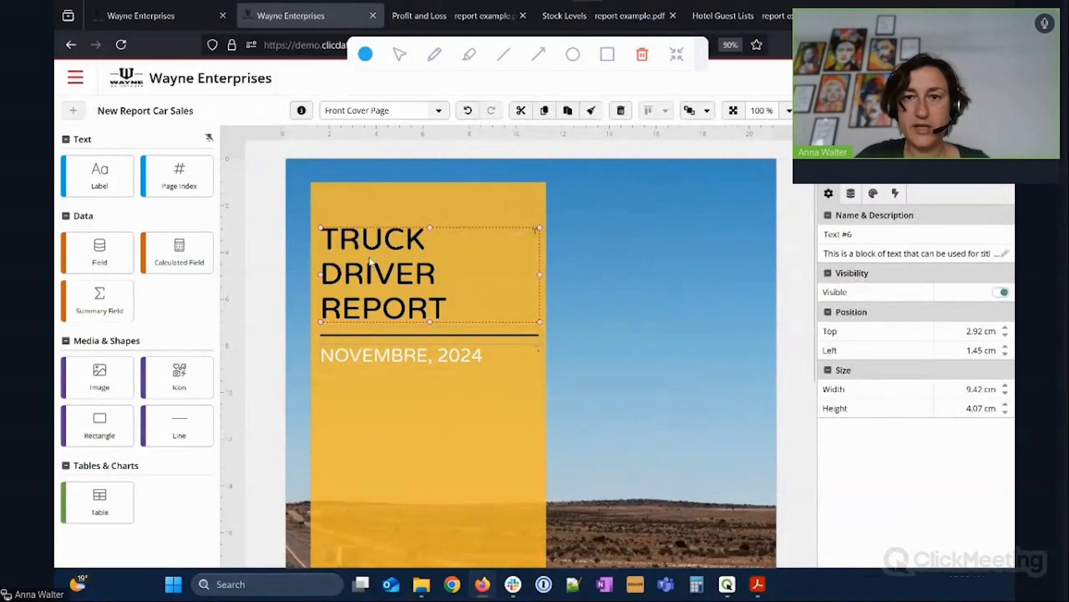
{"action": "left_click", "coordinate": [851, 193]}
{"action": "left_click_drag", "start_coordinate": [891, 235], "coordinate": [812, 233]}
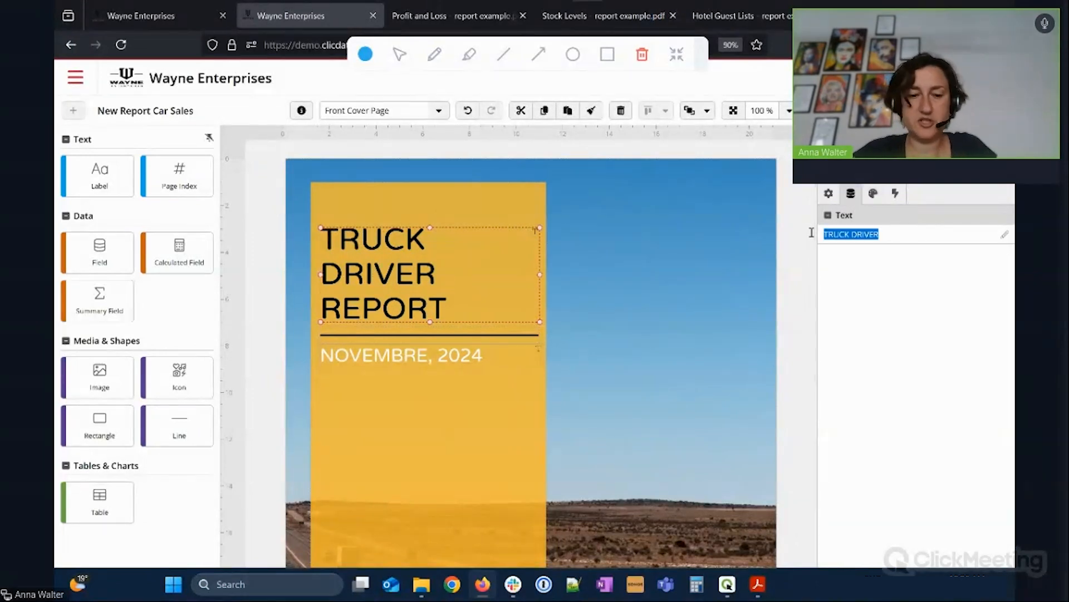
{"action": "type", "text": "CAR SALES"}
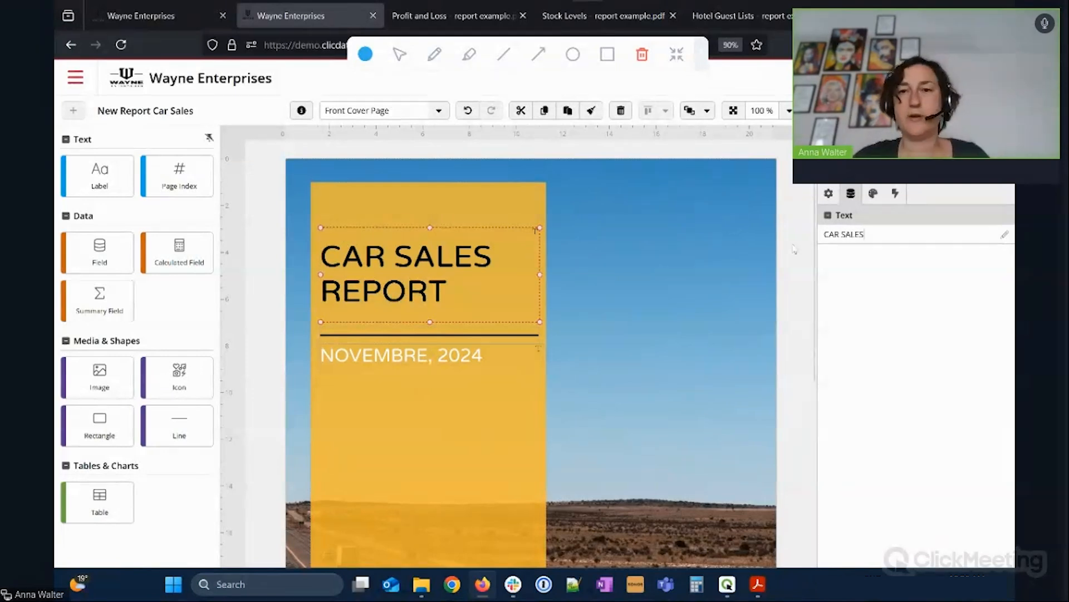
{"action": "left_click", "coordinate": [789, 111]}
{"action": "left_click_drag", "start_coordinate": [686, 151], "coordinate": [677, 150]}
Delete the Submitted To text blocks and divider lines from the bottom of the cover.
{"action": "left_click", "coordinate": [759, 306]}
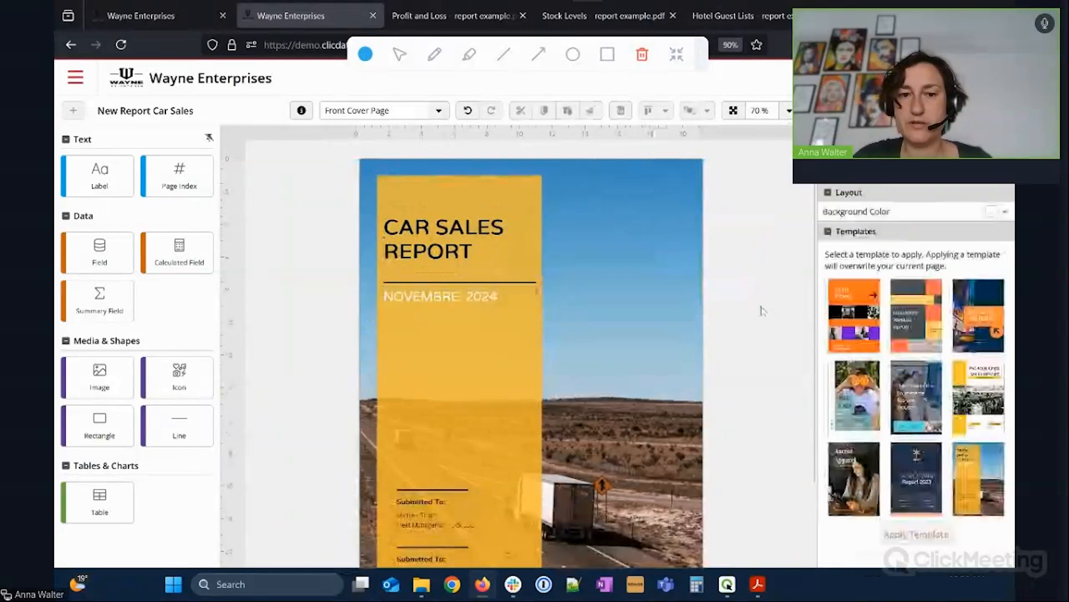
{"action": "scroll", "coordinate": [759, 310], "scroll_direction": "down", "scroll_amount": 3}
{"action": "left_click", "coordinate": [462, 428]}
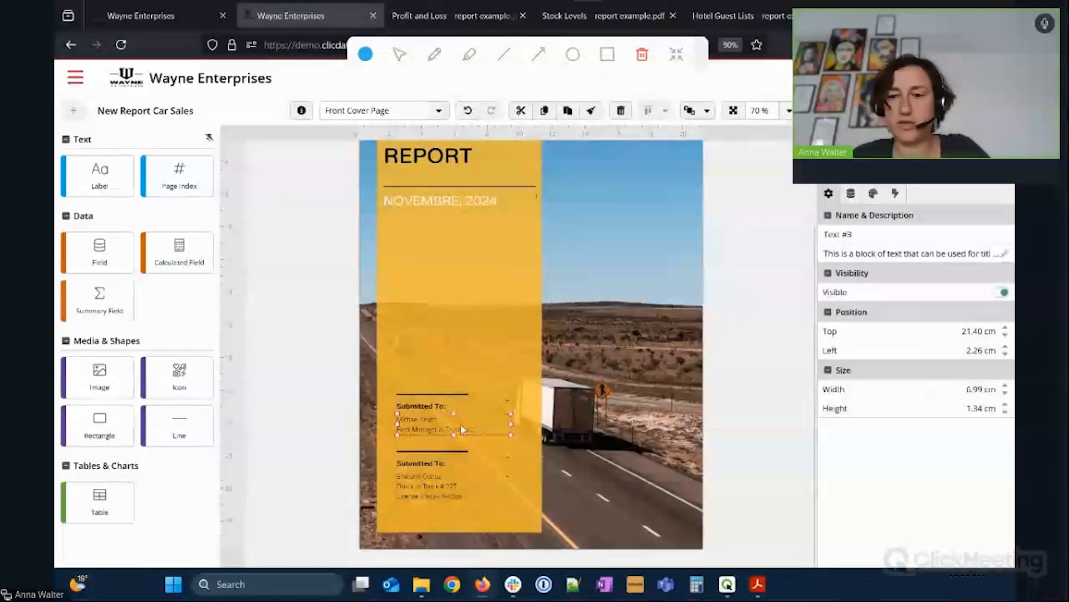
{"action": "left_click", "coordinate": [446, 412]}
{"action": "left_click", "coordinate": [442, 408]}
{"action": "key", "text": "Delete"}
{"action": "left_click", "coordinate": [439, 395]}
{"action": "key", "text": "Delete"}
{"action": "left_click", "coordinate": [452, 464]}
{"action": "key", "text": "Delete"}
{"action": "left_click", "coordinate": [446, 452]}
{"action": "key", "text": "Delete"}
{"action": "left_click", "coordinate": [446, 486]}
{"action": "key", "text": "Delete"}
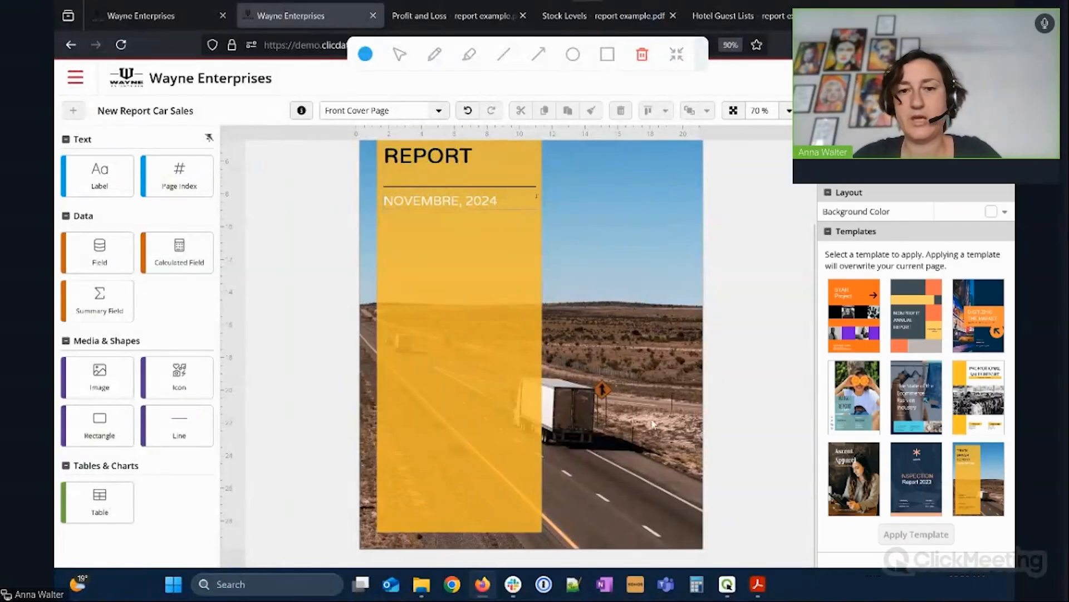
{"action": "scroll", "coordinate": [652, 424], "scroll_direction": "up", "scroll_amount": 2}
{"action": "left_click", "coordinate": [522, 397]}
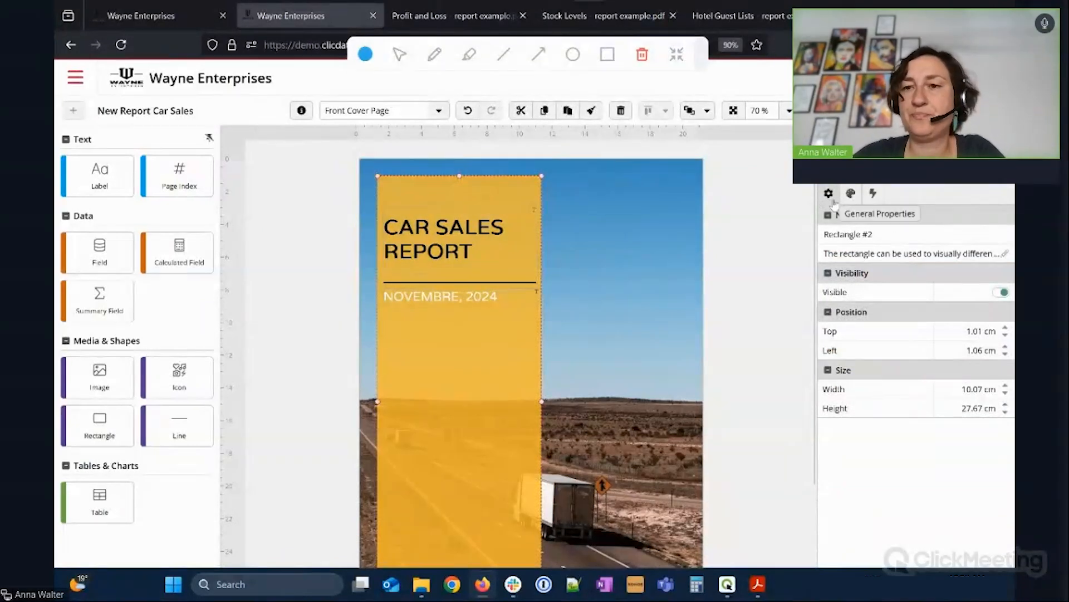
Set the title rectangle's background colour to translucent blue #001BFF with alpha 0.19.
{"action": "left_click", "coordinate": [851, 201]}
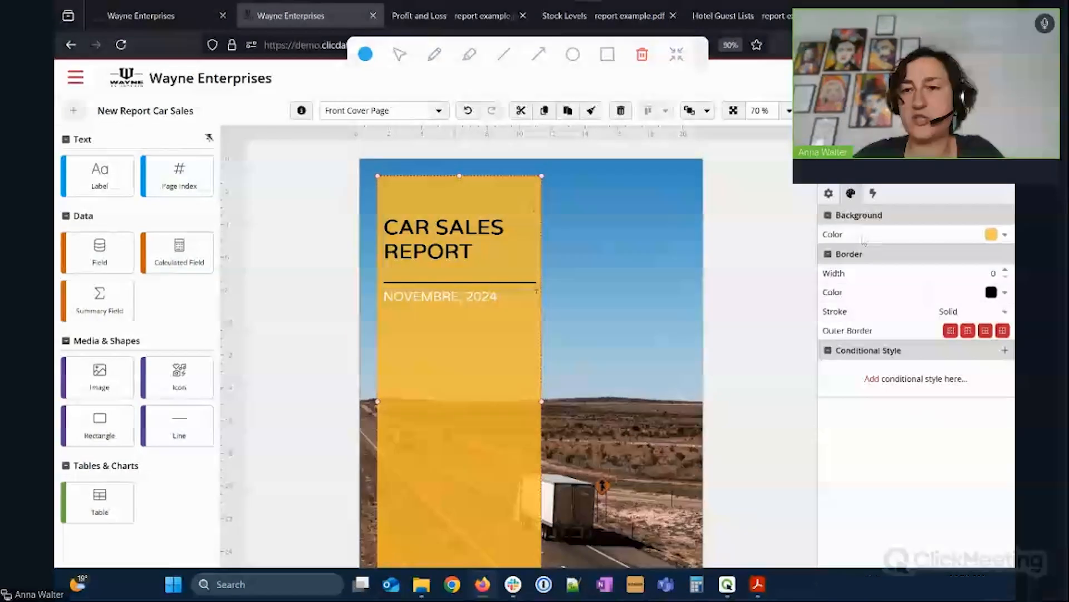
{"action": "left_click", "coordinate": [1005, 234]}
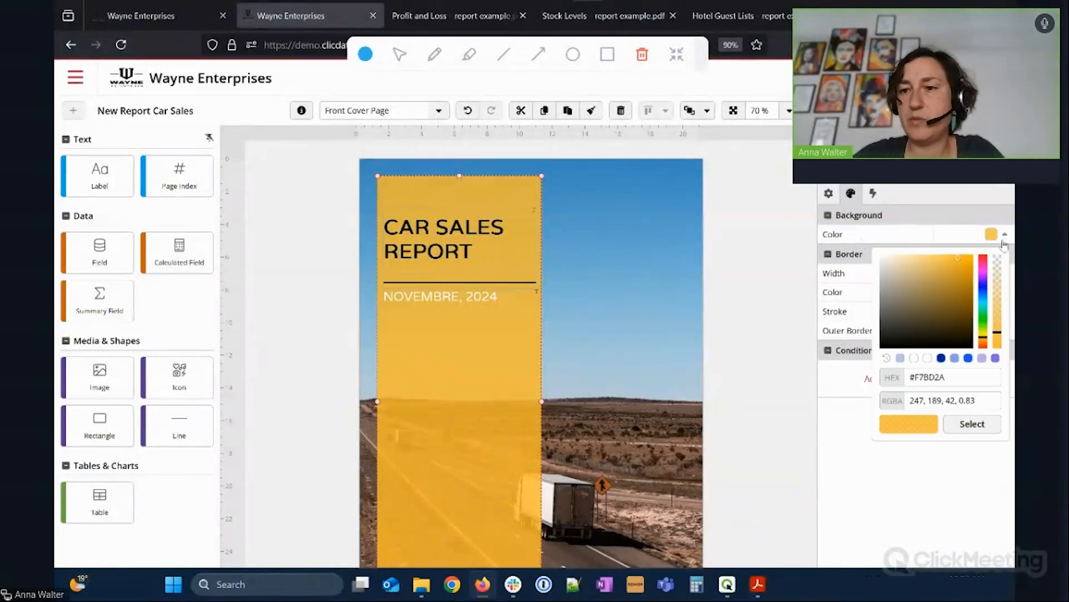
{"action": "left_click", "coordinate": [983, 288]}
{"action": "left_click", "coordinate": [997, 272]}
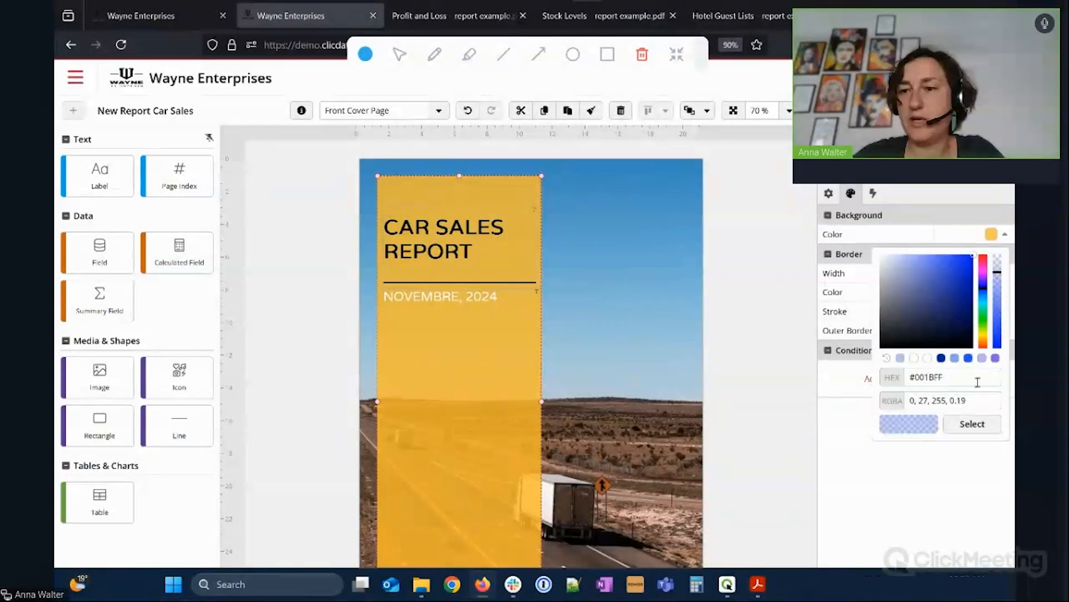
{"action": "left_click", "coordinate": [974, 424]}
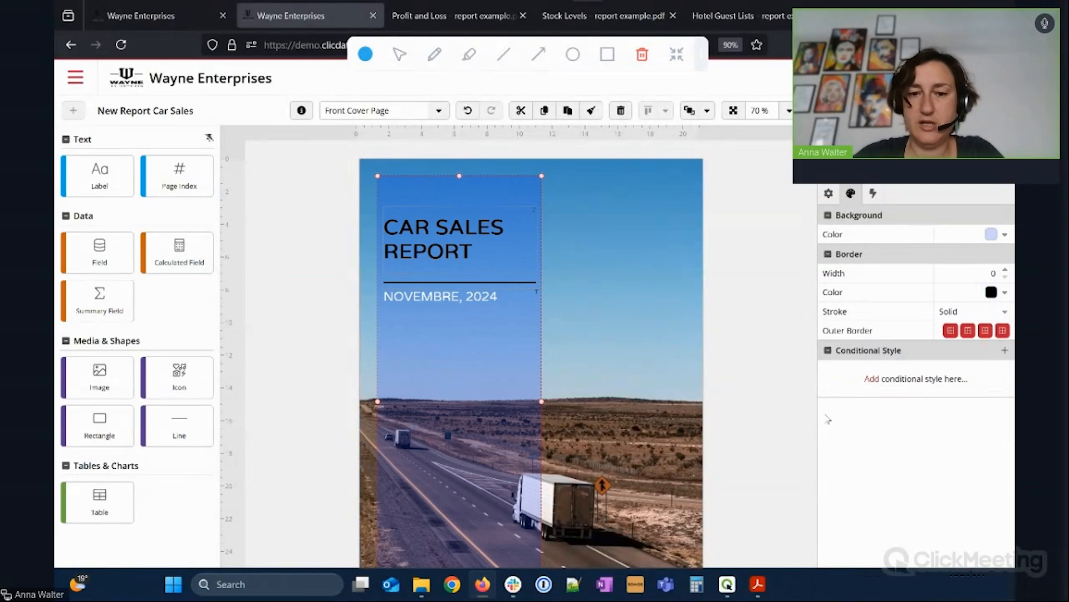
{"action": "left_click", "coordinate": [754, 310]}
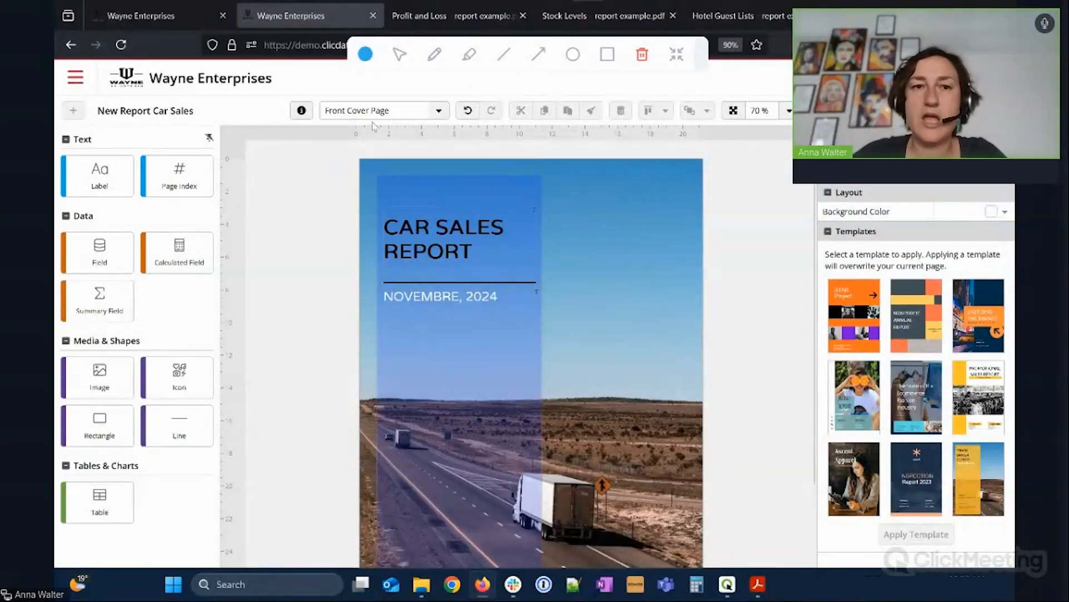
Show the list of the report's pages and sections.
{"action": "left_click", "coordinate": [438, 112]}
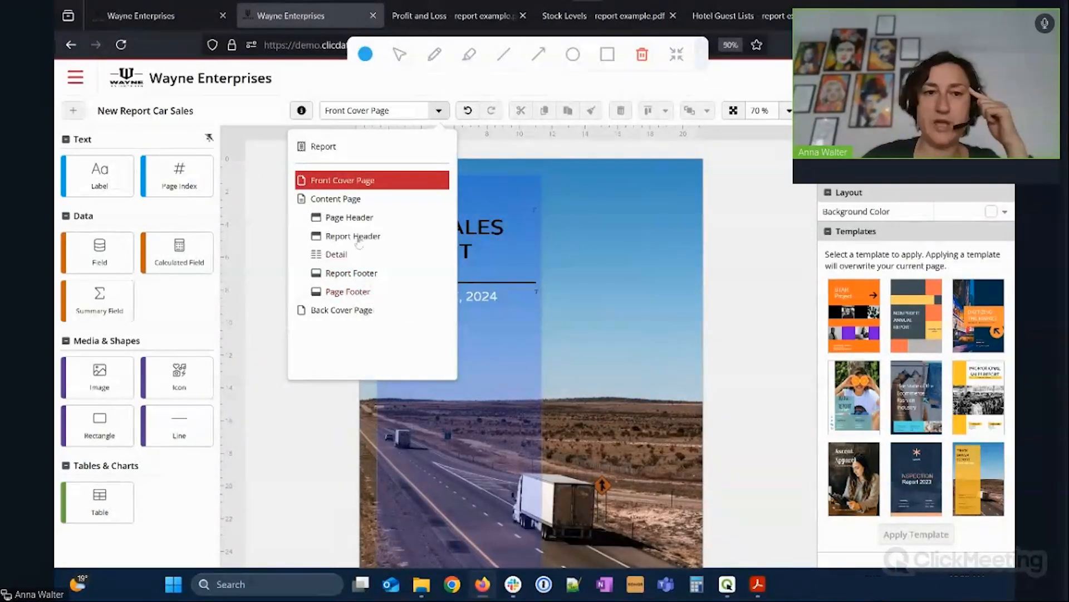
Switch to the Content Page and set the canvas zoom to 86%.
{"action": "left_click", "coordinate": [336, 199]}
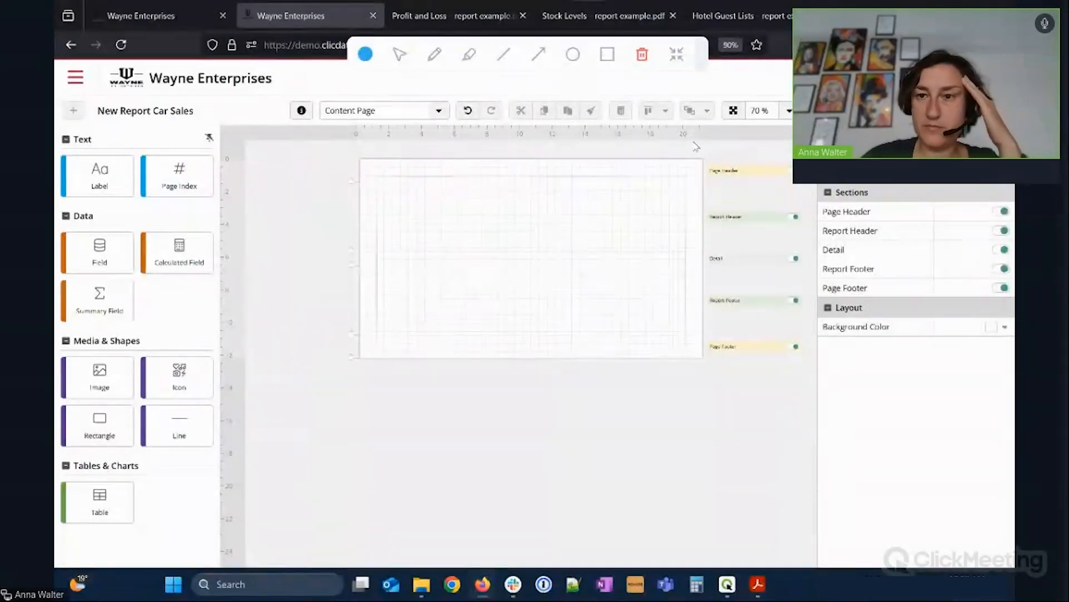
{"action": "left_click", "coordinate": [788, 111]}
{"action": "left_click_drag", "start_coordinate": [679, 153], "coordinate": [688, 150]}
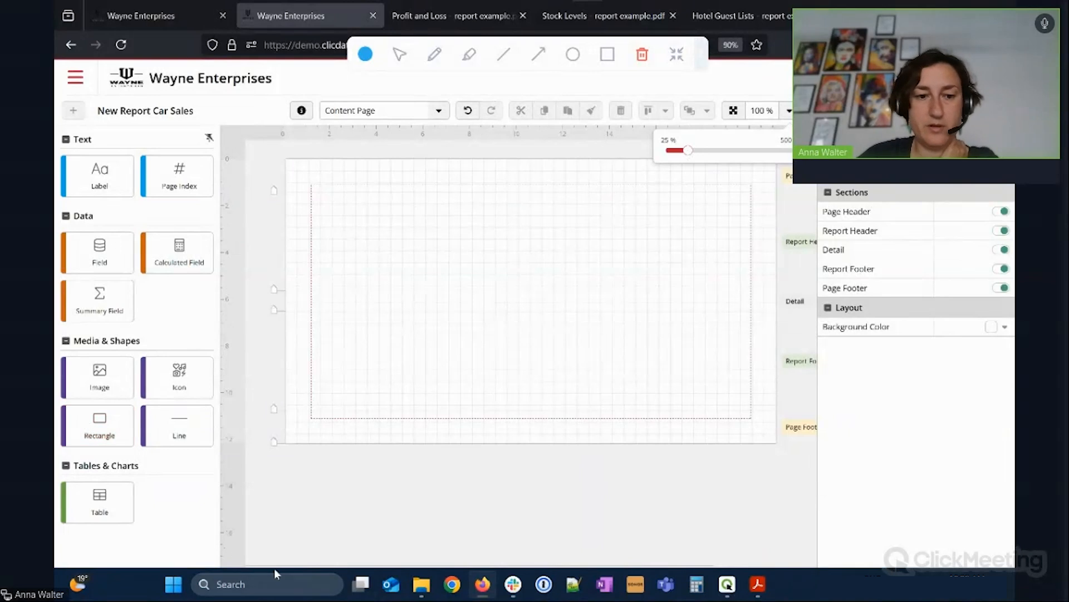
{"action": "left_click_drag", "start_coordinate": [274, 567], "coordinate": [297, 568]}
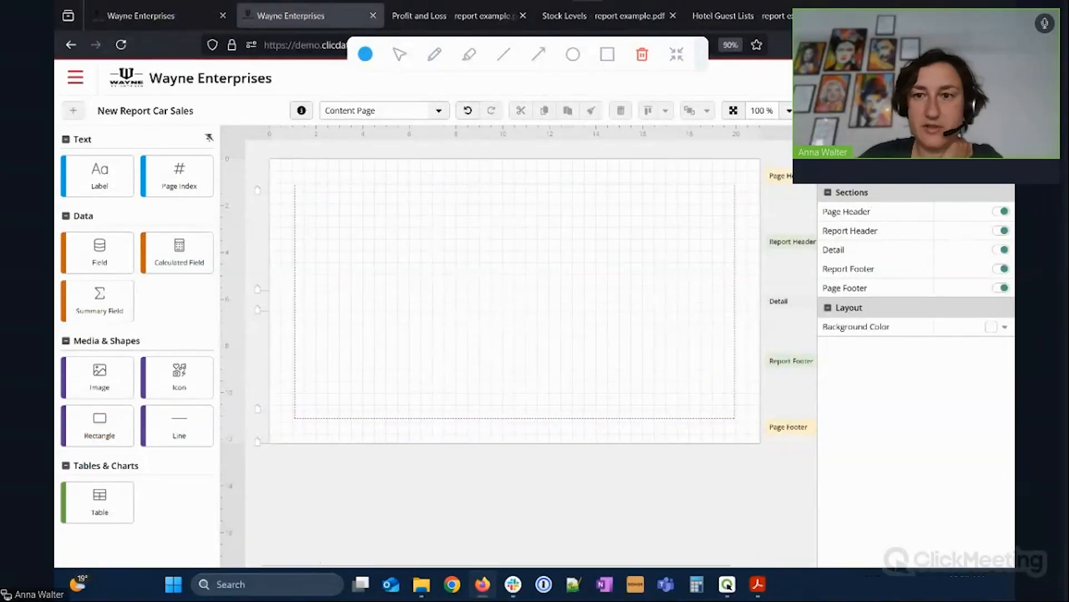
{"action": "left_click", "coordinate": [788, 111]}
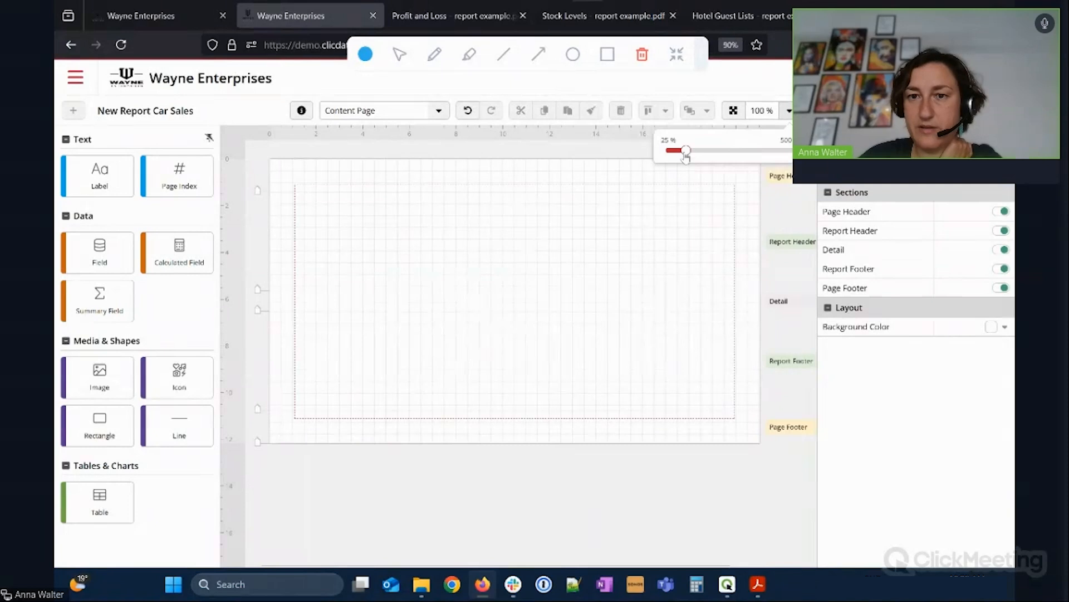
{"action": "left_click_drag", "start_coordinate": [686, 151], "coordinate": [684, 152]}
{"action": "left_click_drag", "start_coordinate": [690, 567], "coordinate": [736, 567]}
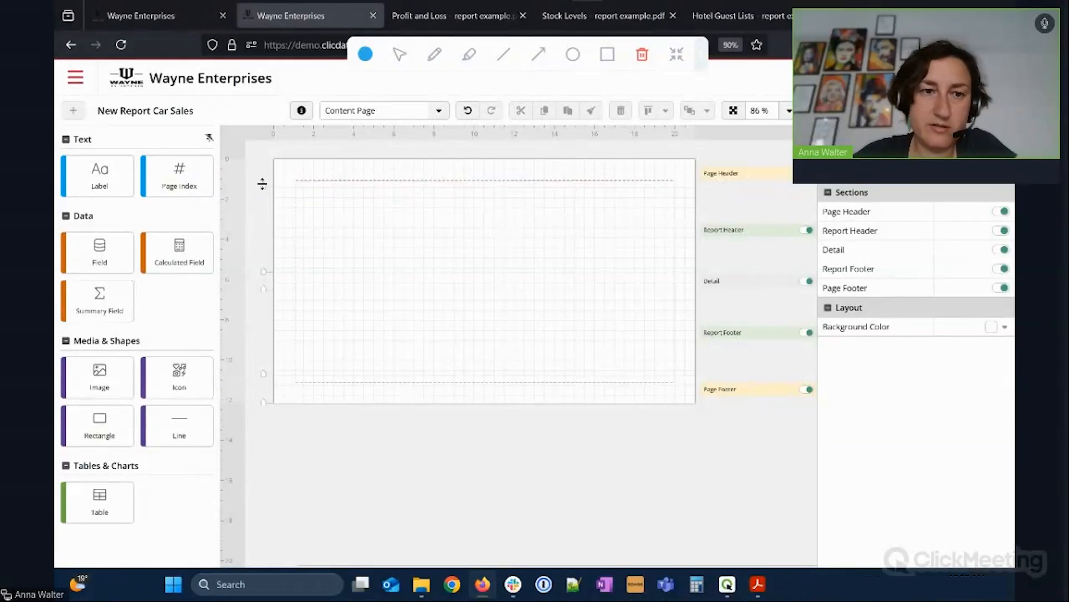
Make the Page Header and Detail bands taller and drop a new Field into the Detail band.
{"action": "mouse_move", "coordinate": [263, 186]}
{"action": "left_mouse_down"}
{"action": "mouse_move", "coordinate": [268, 210]}
{"action": "mouse_move", "coordinate": [269, 189]}
{"action": "left_mouse_up"}
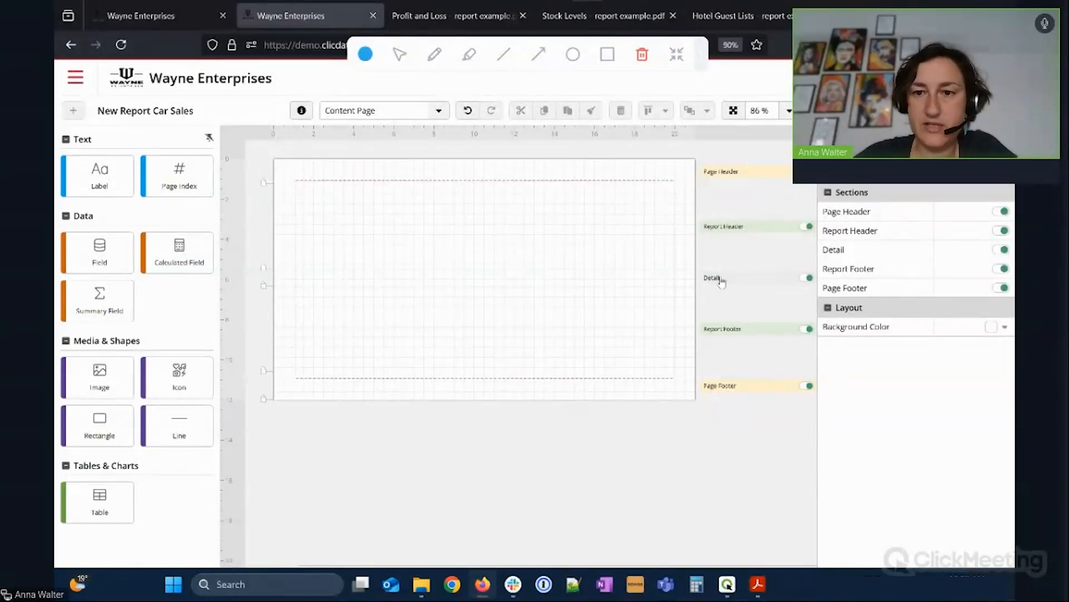
{"action": "mouse_move", "coordinate": [264, 283]}
{"action": "left_mouse_down"}
{"action": "mouse_move", "coordinate": [265, 344]}
{"action": "mouse_move", "coordinate": [271, 286]}
{"action": "left_mouse_up"}
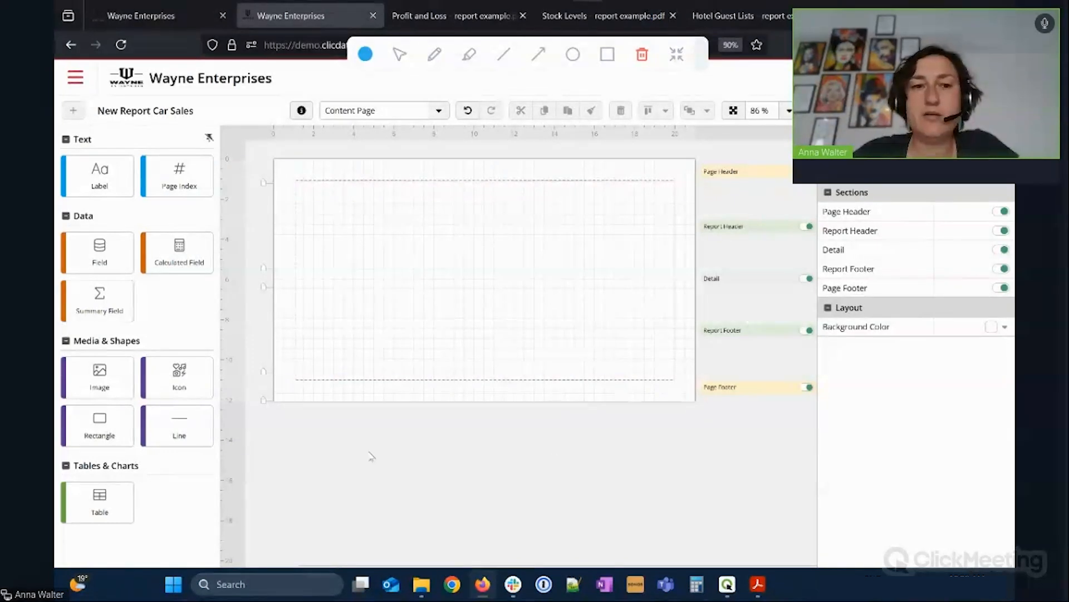
{"action": "left_click_drag", "start_coordinate": [261, 287], "coordinate": [261, 290]}
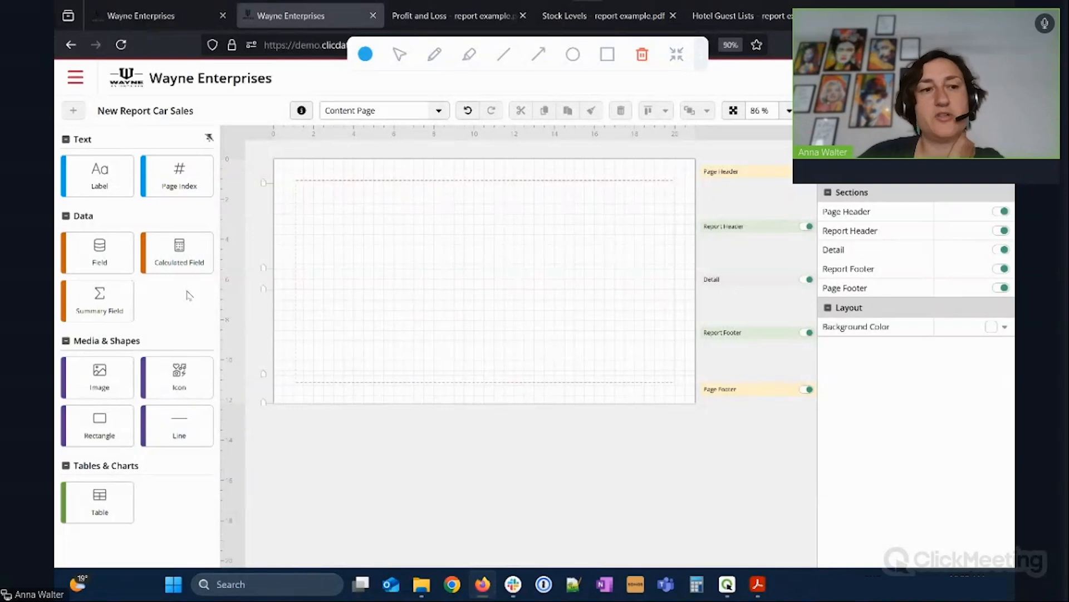
{"action": "left_click_drag", "start_coordinate": [116, 257], "coordinate": [344, 287]}
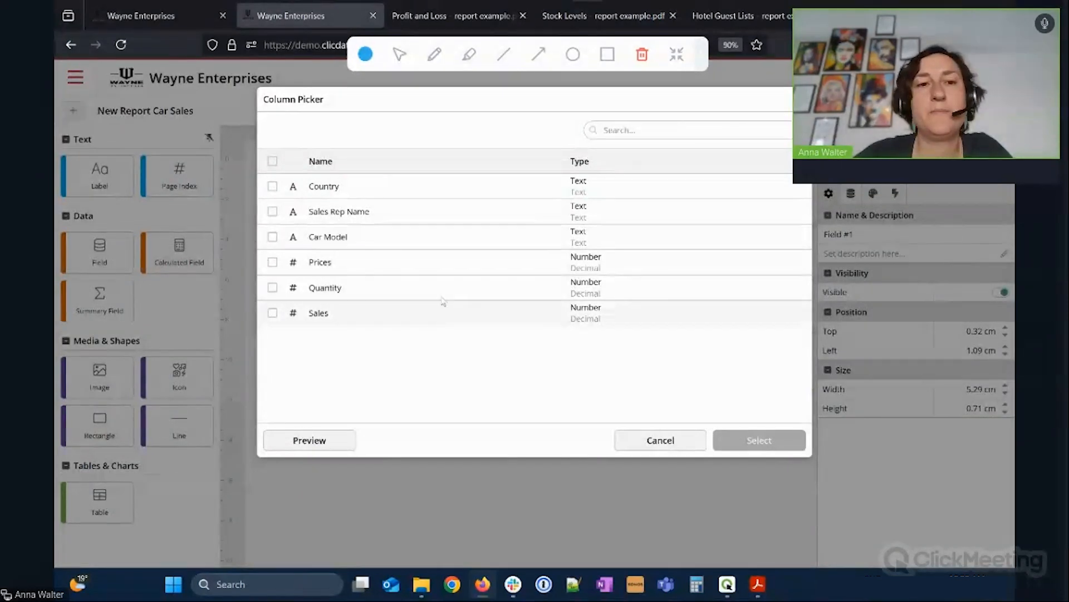
Bind the new field to Car Model, position it in the Detail band, and save the report.
{"action": "left_click", "coordinate": [342, 240]}
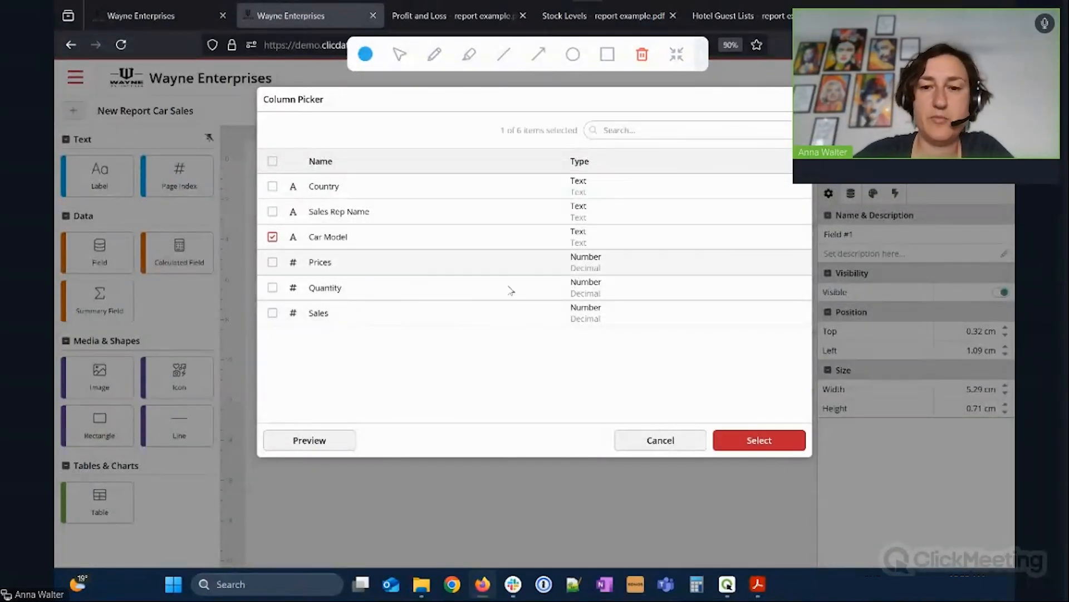
{"action": "left_click", "coordinate": [759, 440]}
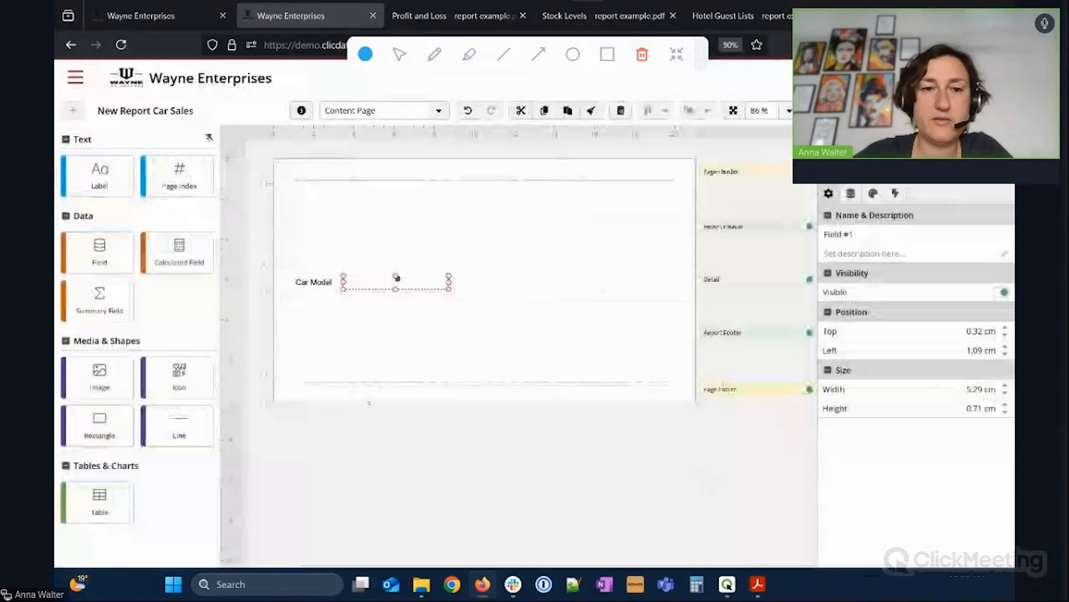
{"action": "mouse_move", "coordinate": [382, 286]}
{"action": "left_mouse_down"}
{"action": "mouse_move", "coordinate": [415, 282]}
{"action": "mouse_move", "coordinate": [393, 285]}
{"action": "left_mouse_up"}
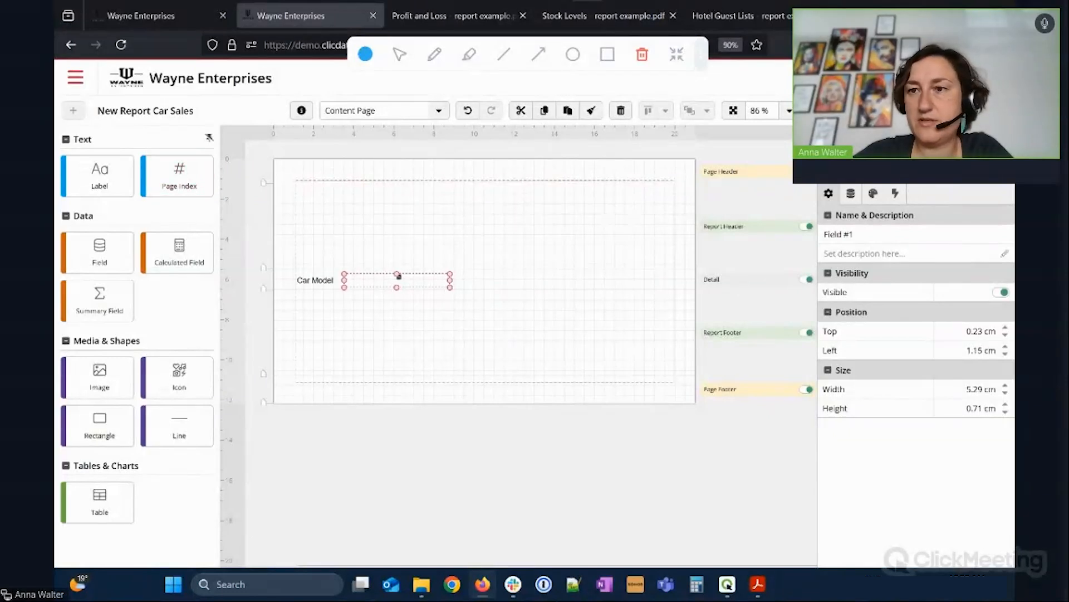
{"action": "key", "text": "ctrl+s"}
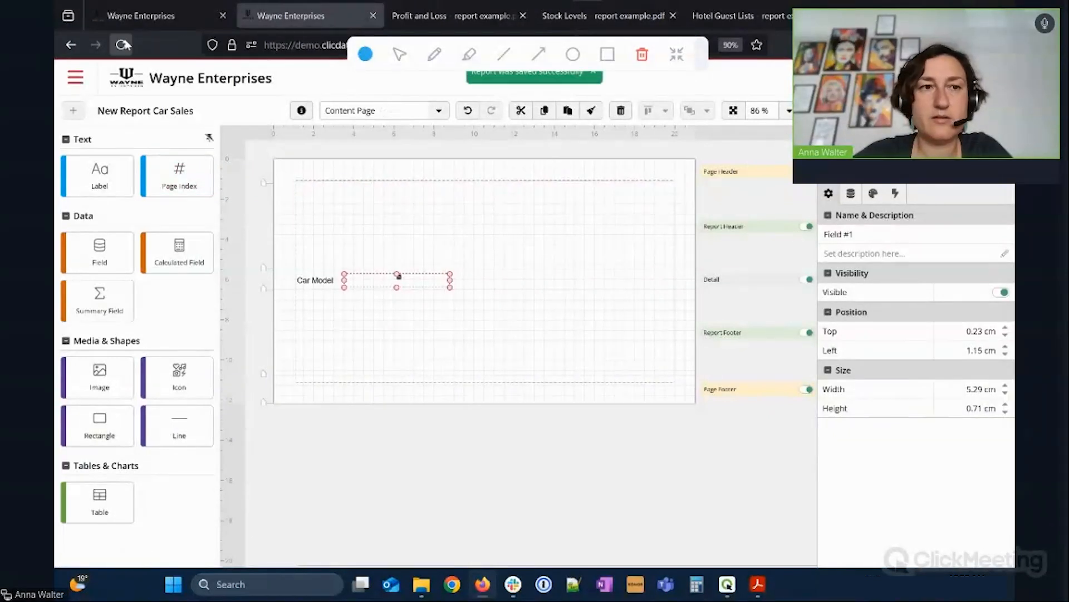
Reload the editor, return to the Content Page, and preview the car models listed row by row.
{"action": "left_click", "coordinate": [123, 44]}
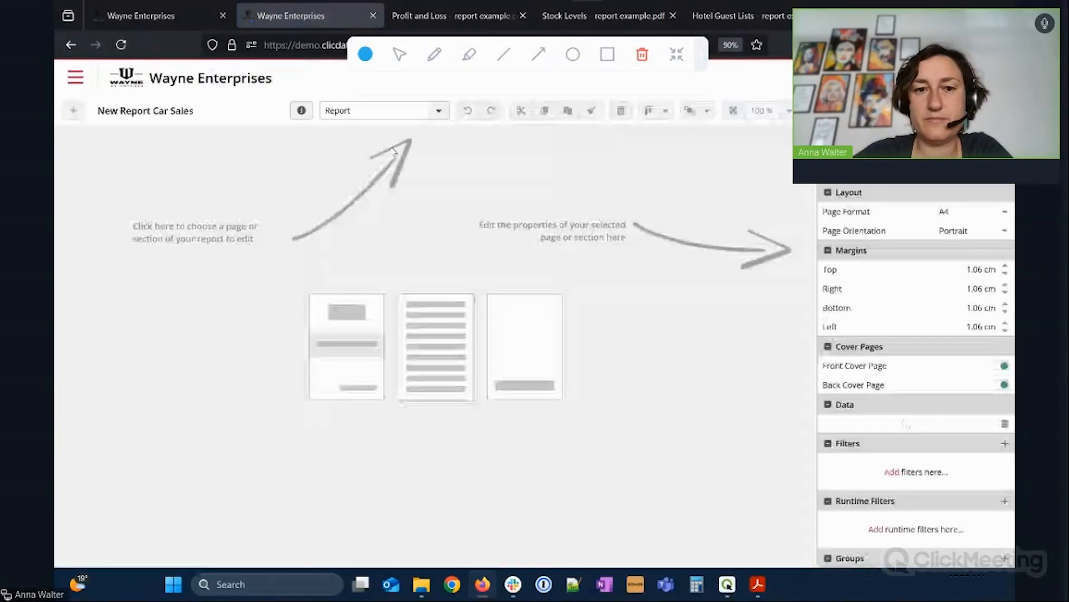
{"action": "left_click", "coordinate": [439, 111]}
{"action": "left_click", "coordinate": [357, 198]}
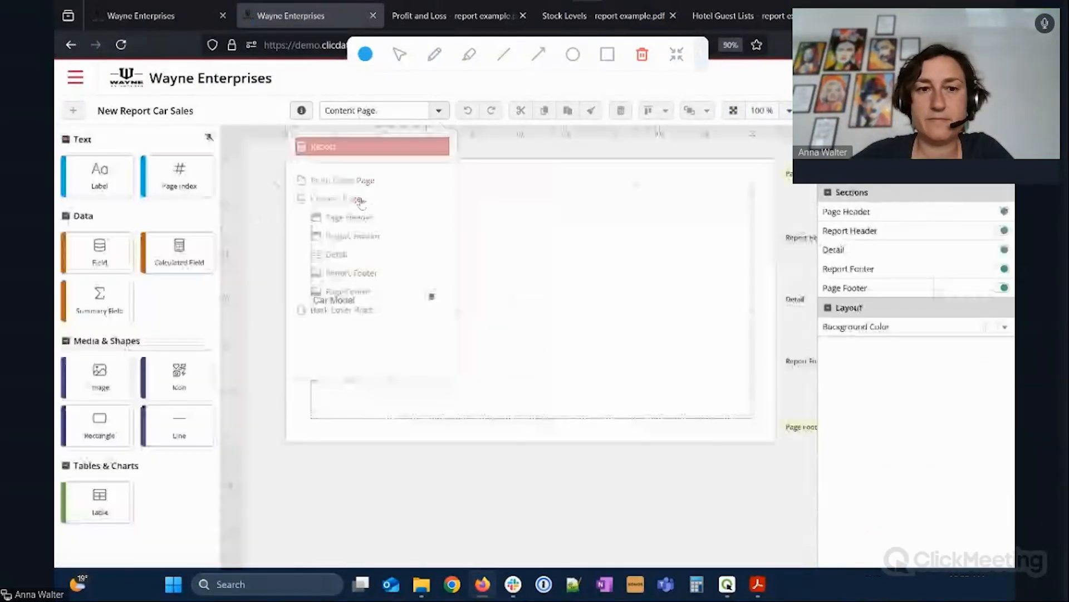
{"action": "left_click", "coordinate": [351, 301]}
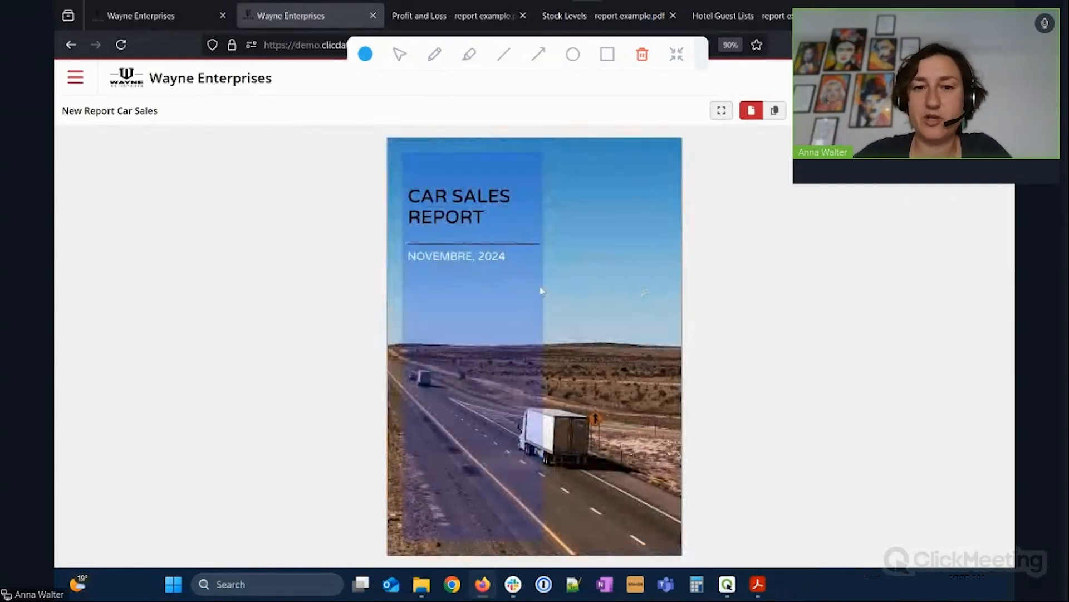
{"action": "scroll", "coordinate": [551, 282], "scroll_direction": "down", "scroll_amount": 1}
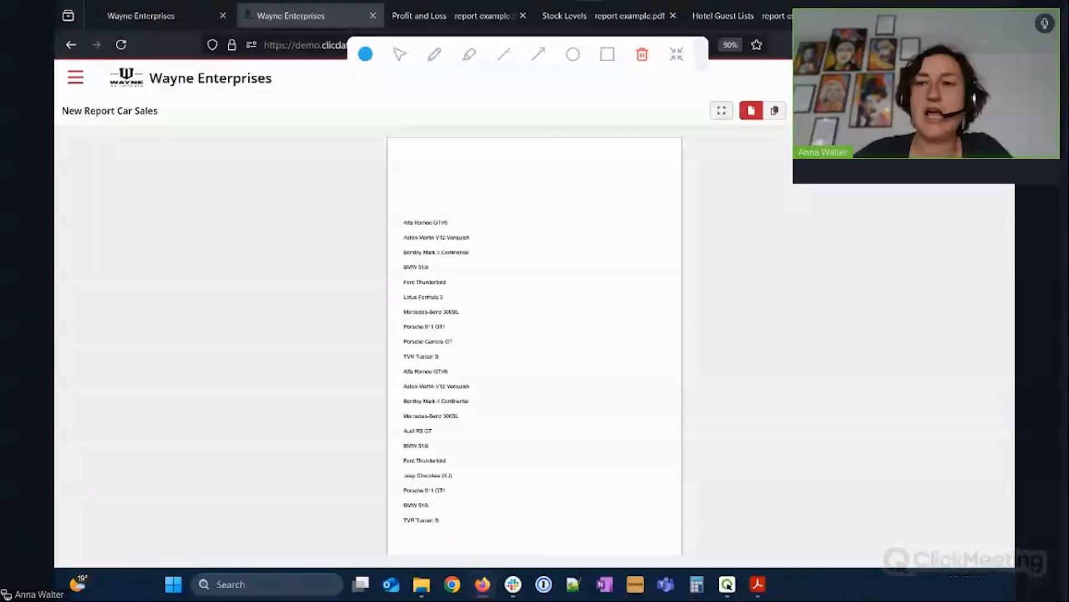
{"action": "left_click", "coordinate": [998, 110]}
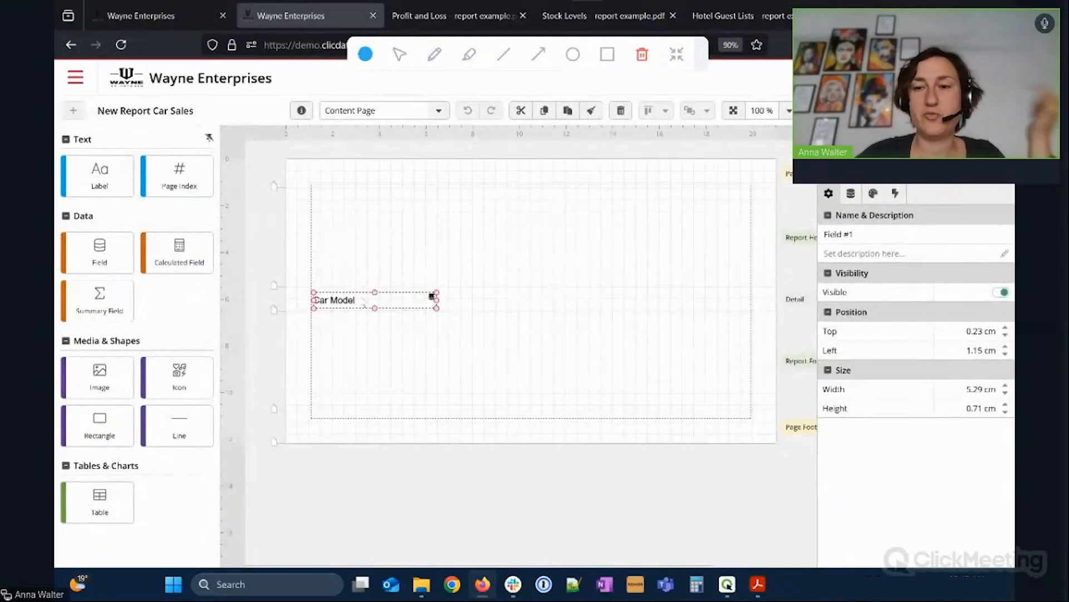
In the report-wide settings, group the report by Country and then Sales Rep Name.
{"action": "left_click", "coordinate": [437, 112]}
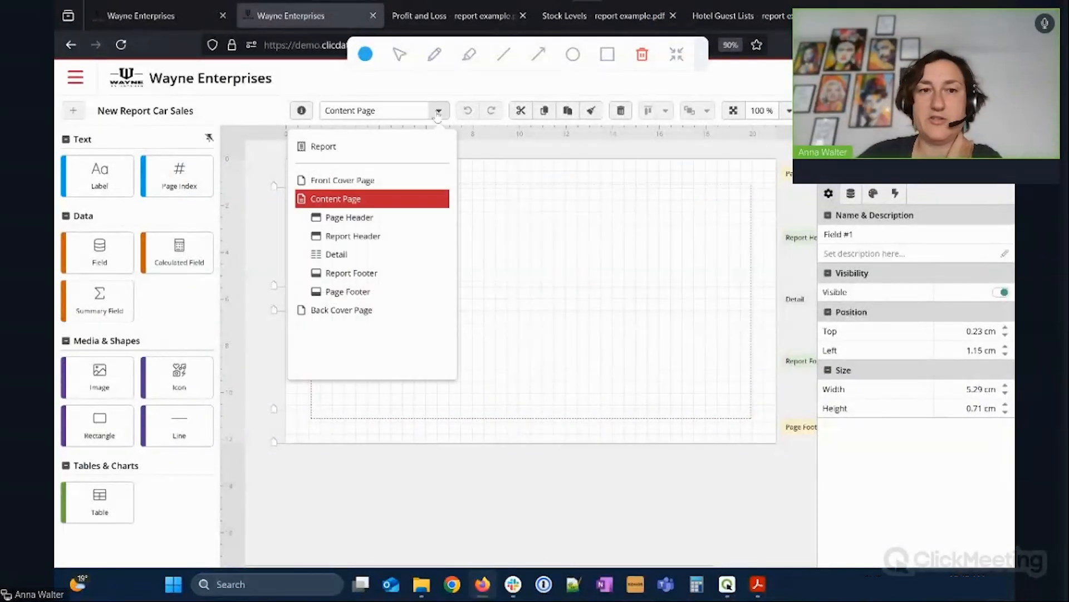
{"action": "left_click", "coordinate": [336, 146]}
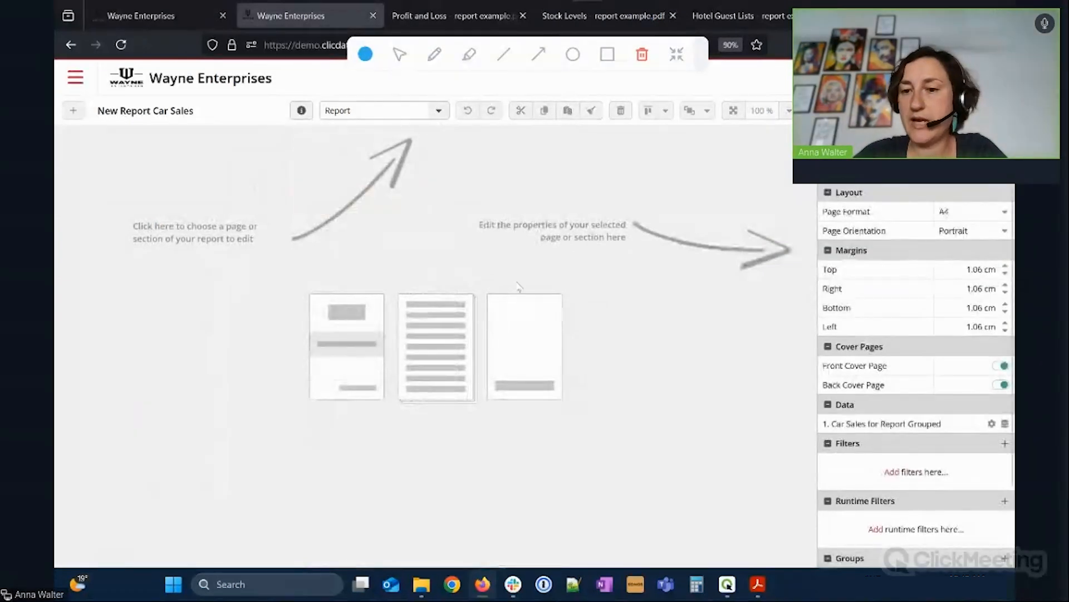
{"action": "scroll", "coordinate": [853, 397], "scroll_direction": "down", "scroll_amount": 3}
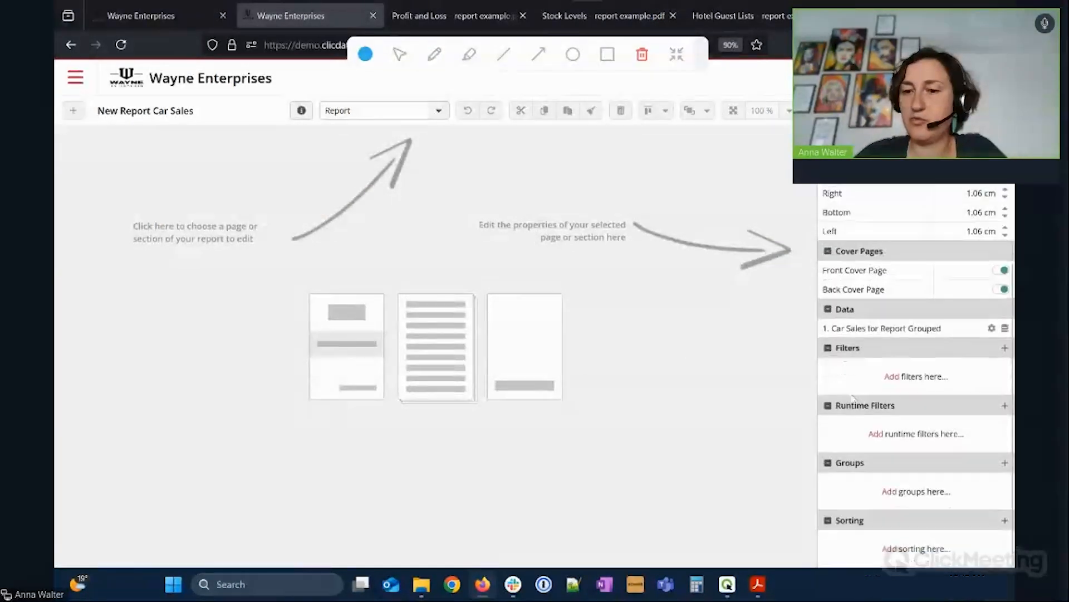
{"action": "left_click", "coordinate": [894, 493]}
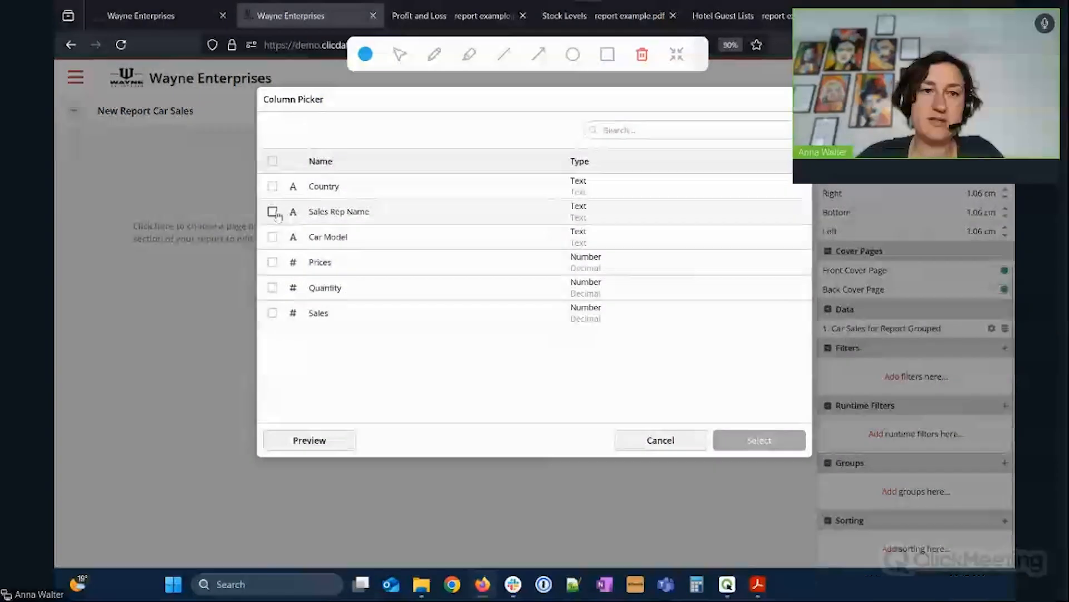
{"action": "left_click", "coordinate": [272, 186]}
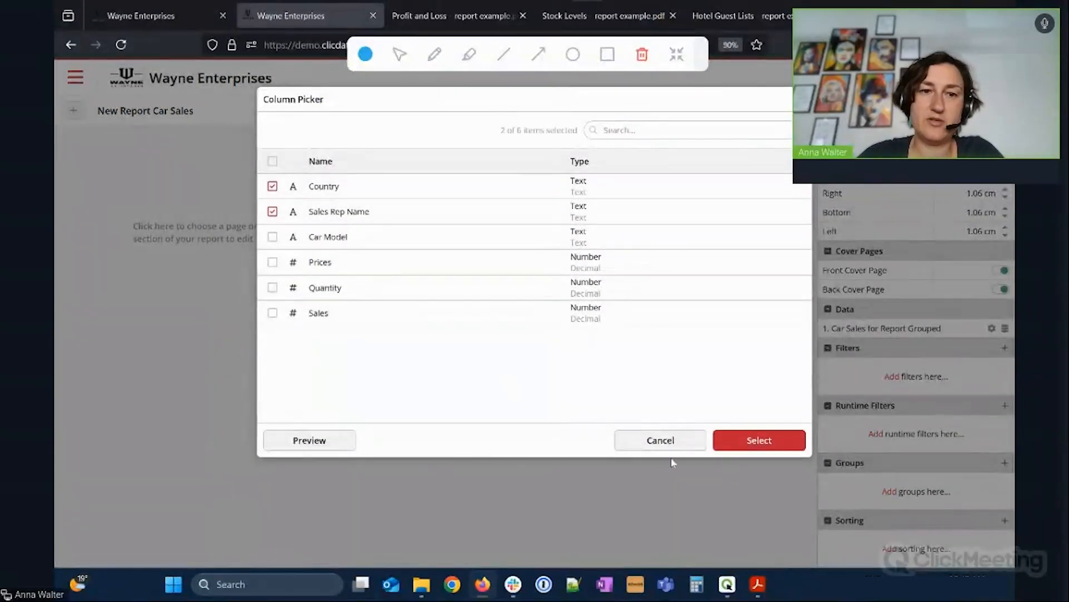
{"action": "left_click", "coordinate": [752, 441]}
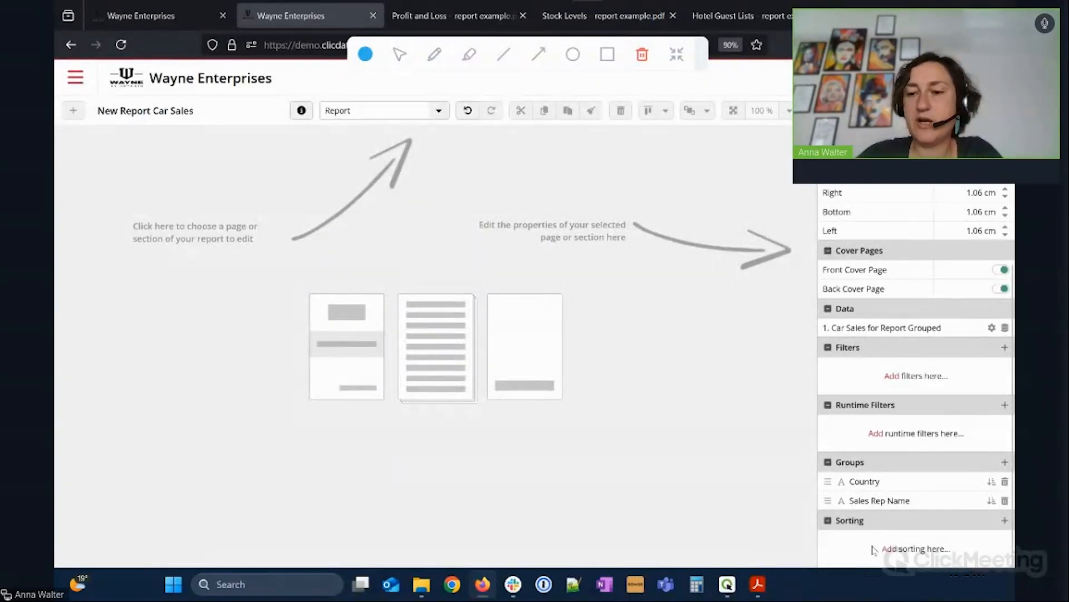
Sort the report by Sales and list the new group sections.
{"action": "left_click", "coordinate": [895, 549]}
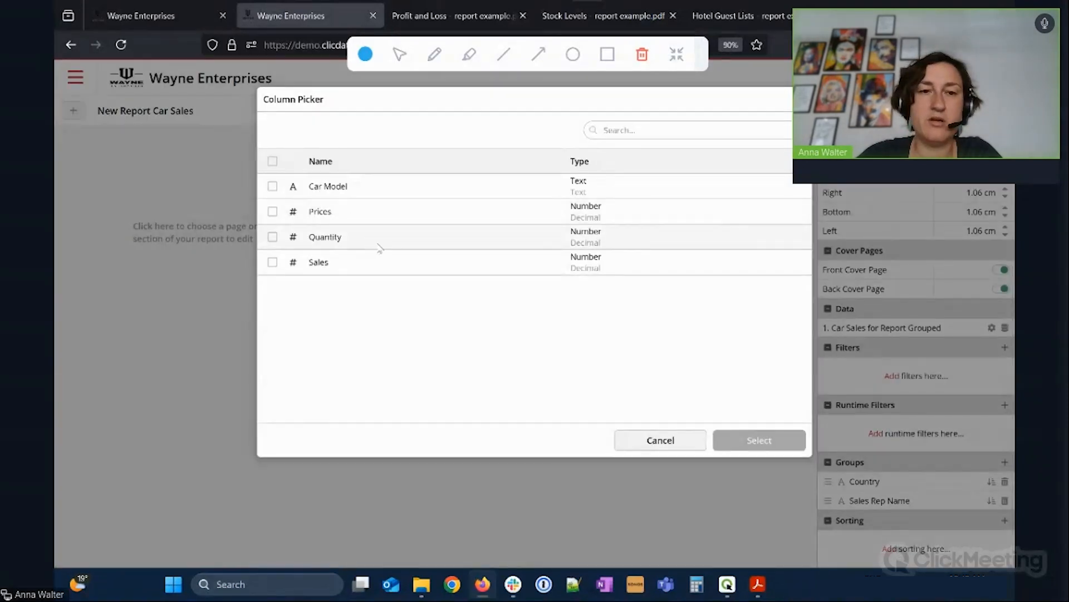
{"action": "left_click", "coordinate": [385, 263]}
{"action": "left_click", "coordinate": [725, 443]}
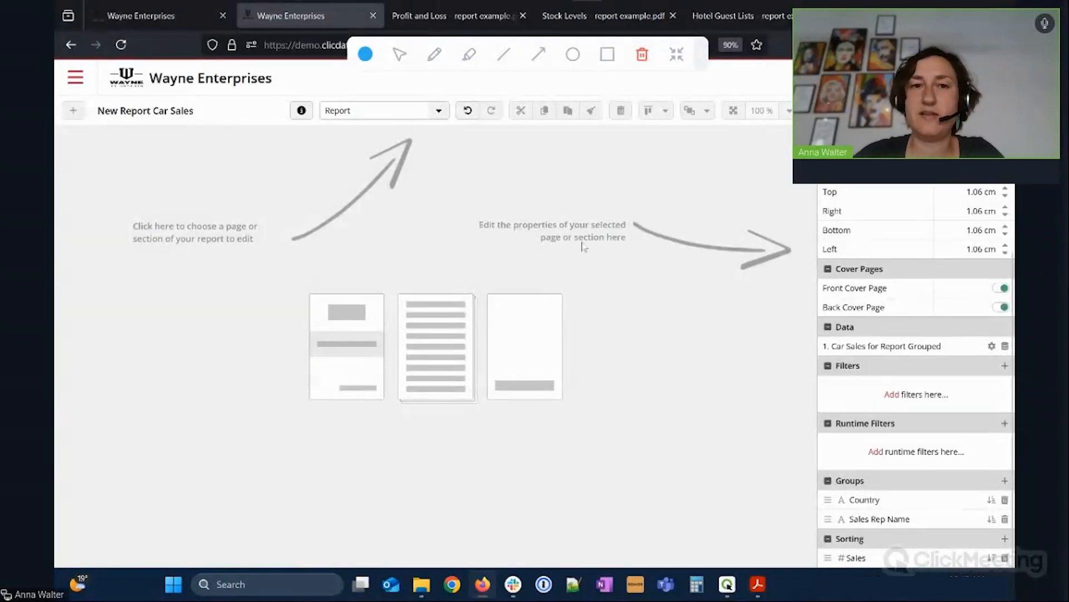
{"action": "left_click", "coordinate": [438, 110]}
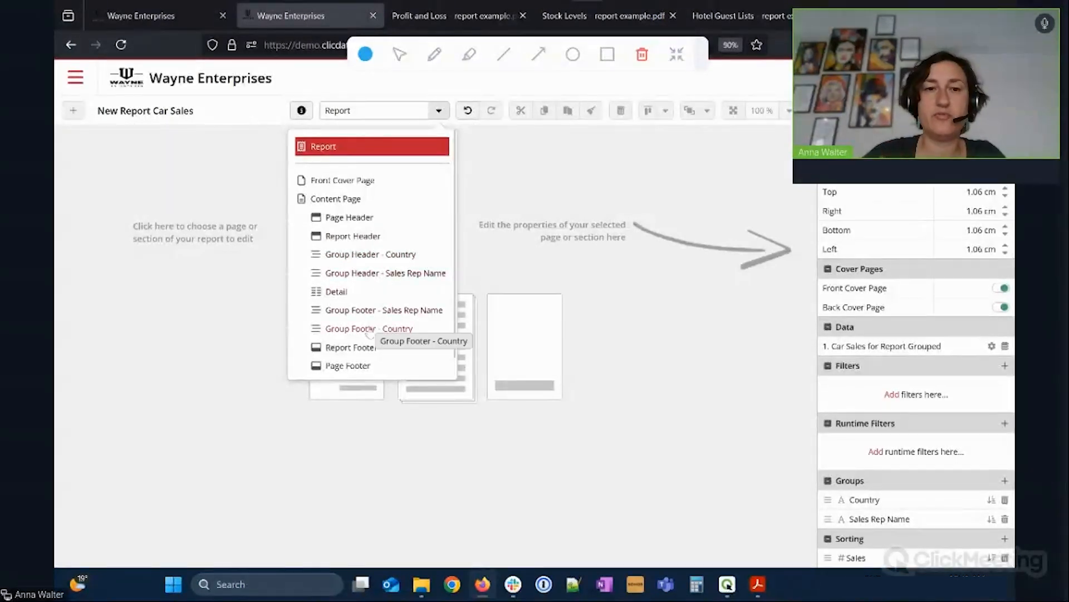
Switch to the Content Page and zoom the canvas out to 82%.
{"action": "left_click", "coordinate": [362, 200]}
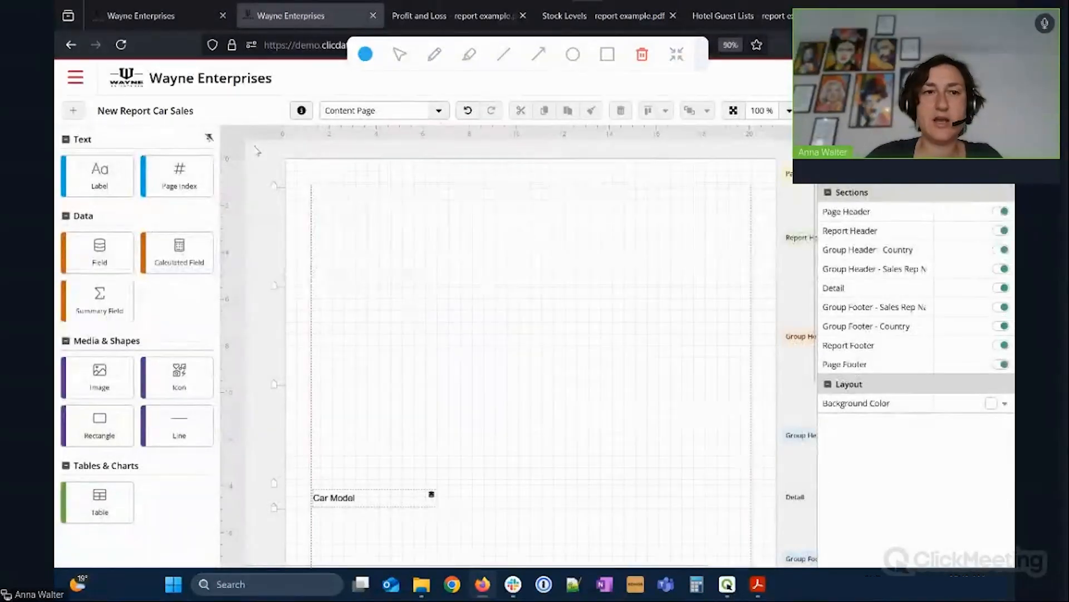
{"action": "scroll", "coordinate": [329, 477], "scroll_direction": "down", "scroll_amount": 3}
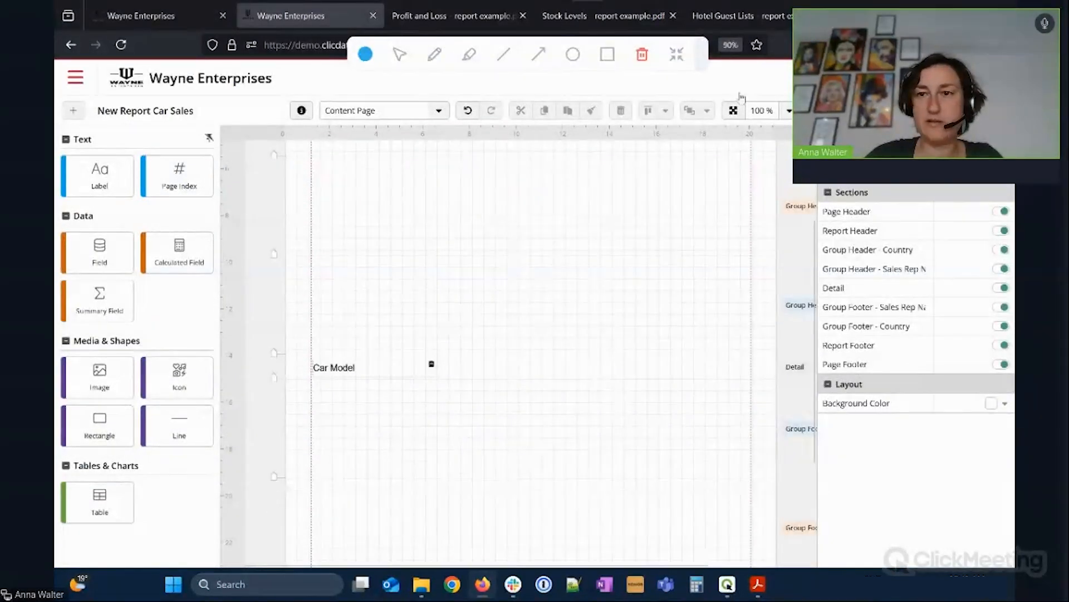
{"action": "left_click", "coordinate": [789, 111]}
{"action": "left_click_drag", "start_coordinate": [698, 152], "coordinate": [691, 151]}
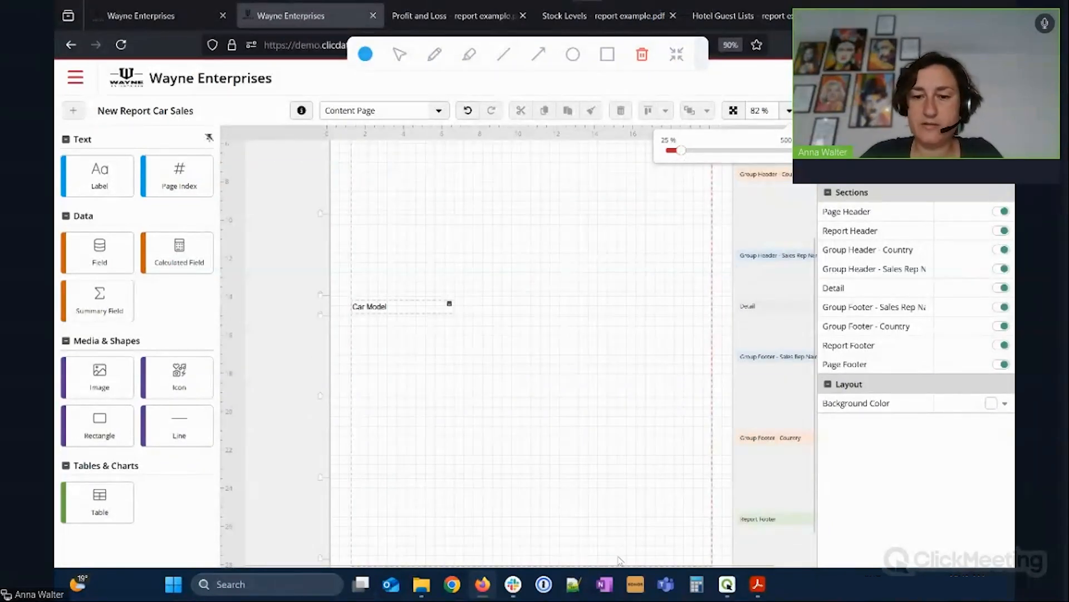
{"action": "left_click_drag", "start_coordinate": [626, 567], "coordinate": [717, 567]}
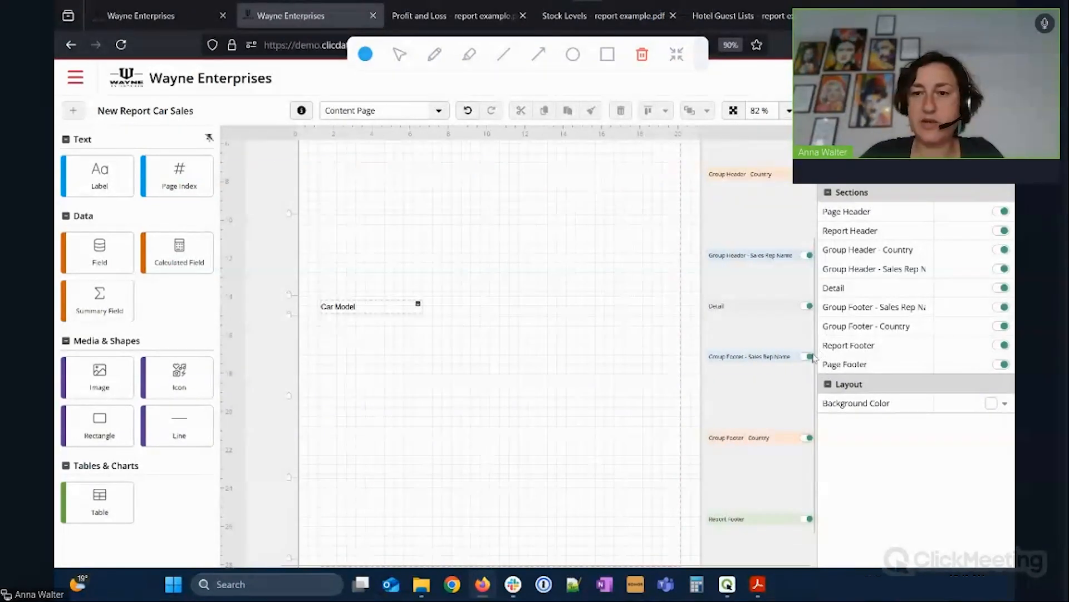
{"action": "scroll", "coordinate": [745, 299], "scroll_direction": "up", "scroll_amount": 3}
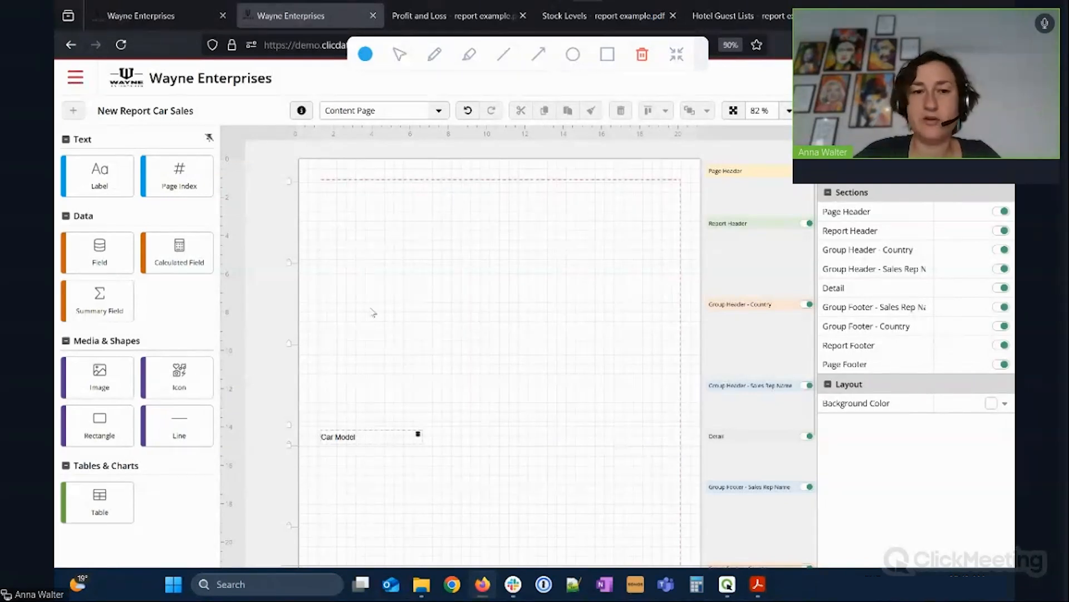
Add Sales Rep Name and Country fields to their group headers and save the report.
{"action": "left_click_drag", "start_coordinate": [99, 252], "coordinate": [422, 385]}
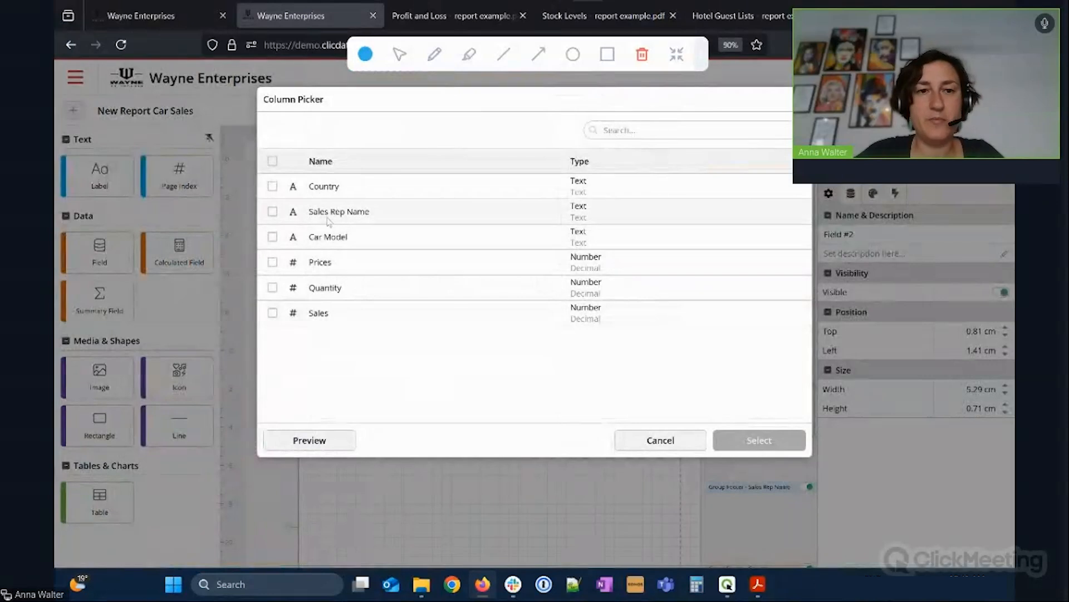
{"action": "left_click", "coordinate": [272, 211]}
{"action": "left_click", "coordinate": [759, 440]}
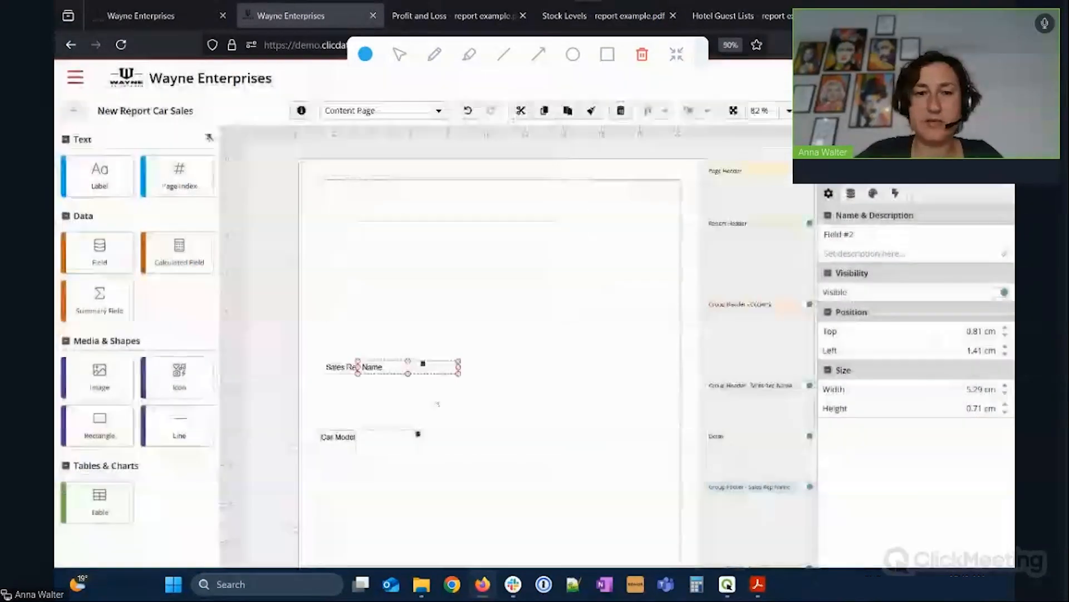
{"action": "left_click_drag", "start_coordinate": [110, 267], "coordinate": [413, 295]}
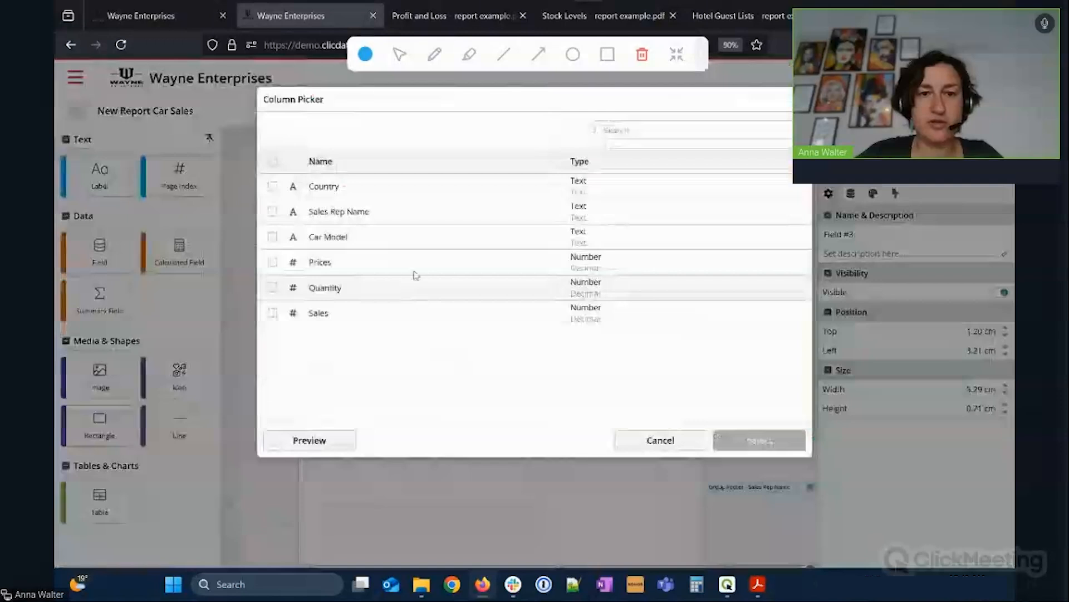
{"action": "left_click", "coordinate": [332, 190]}
{"action": "left_click", "coordinate": [745, 435]}
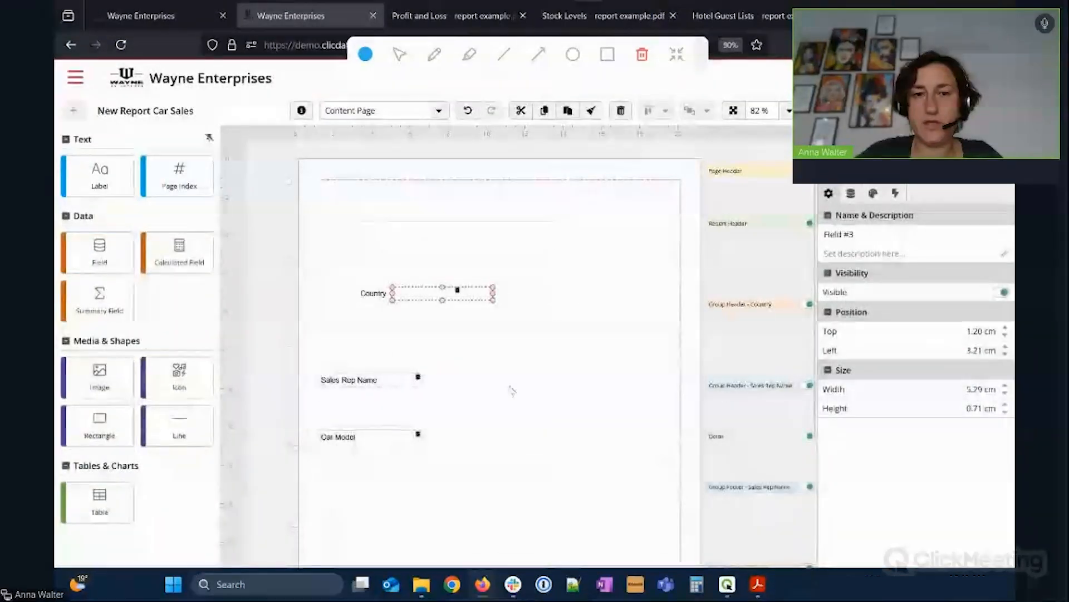
{"action": "left_click_drag", "start_coordinate": [403, 298], "coordinate": [370, 303]}
{"action": "key", "text": "ctrl+s"}
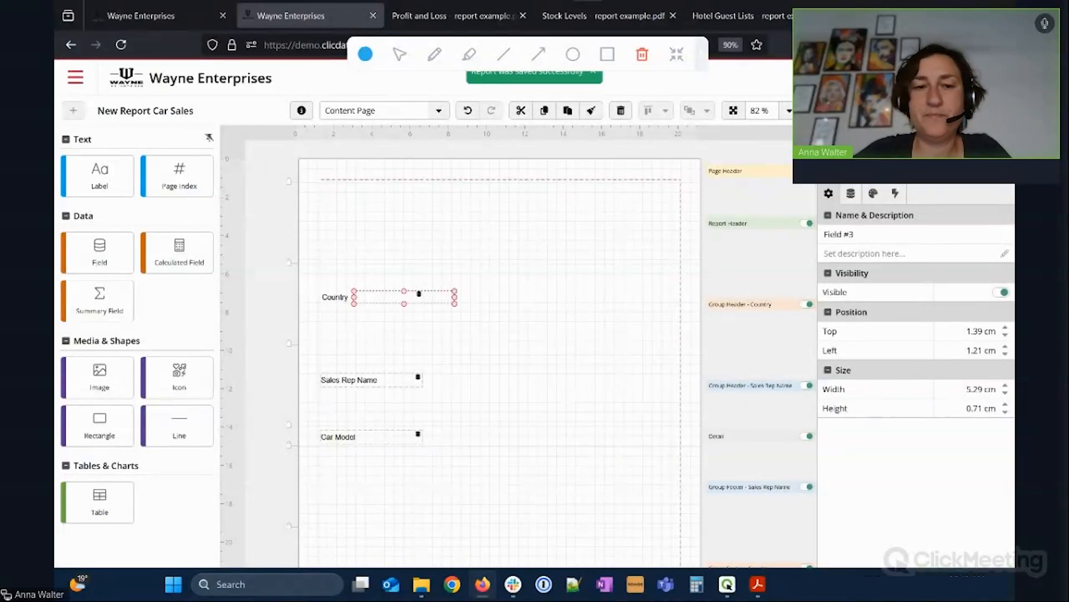
Shrink the Country, Sales Rep Name and Detail bands, then drop a new field beside Car Model.
{"action": "left_click_drag", "start_coordinate": [289, 343], "coordinate": [289, 306]}
{"action": "left_click_drag", "start_coordinate": [289, 386], "coordinate": [289, 359]}
{"action": "left_click_drag", "start_coordinate": [322, 308], "coordinate": [289, 291]}
{"action": "left_click_drag", "start_coordinate": [290, 346], "coordinate": [331, 304]}
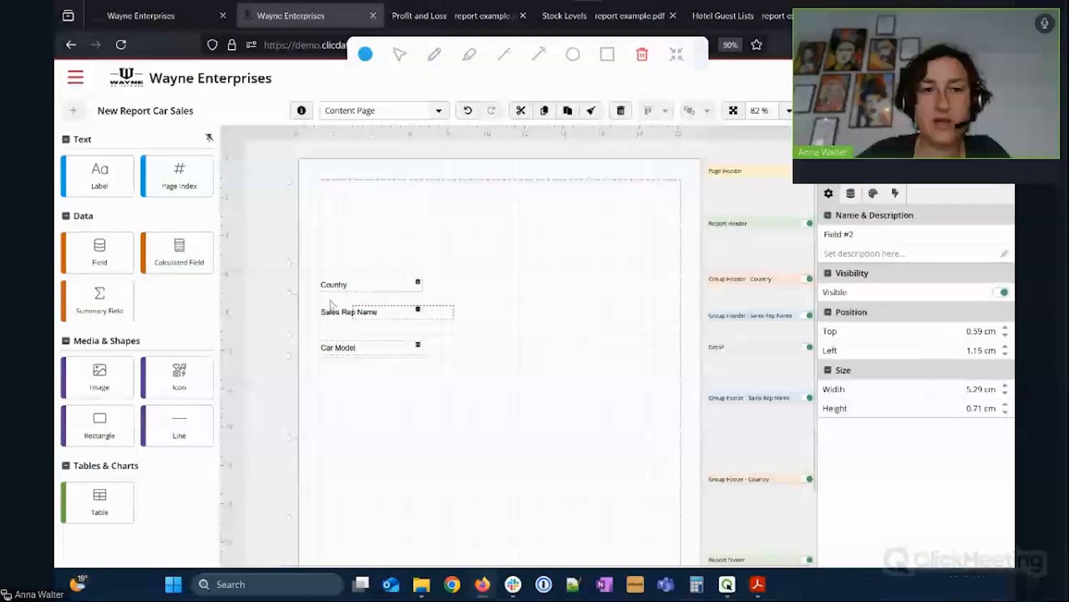
{"action": "mouse_move", "coordinate": [289, 336]}
{"action": "left_mouse_down"}
{"action": "mouse_move", "coordinate": [288, 315]}
{"action": "mouse_move", "coordinate": [290, 326]}
{"action": "left_mouse_up"}
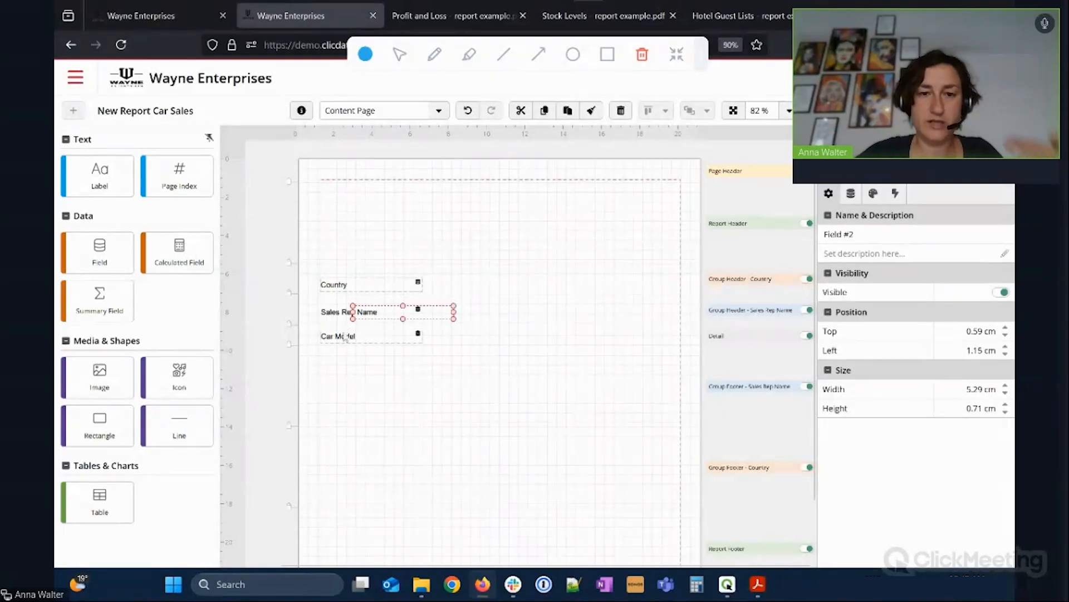
{"action": "left_click_drag", "start_coordinate": [99, 251], "coordinate": [482, 345]}
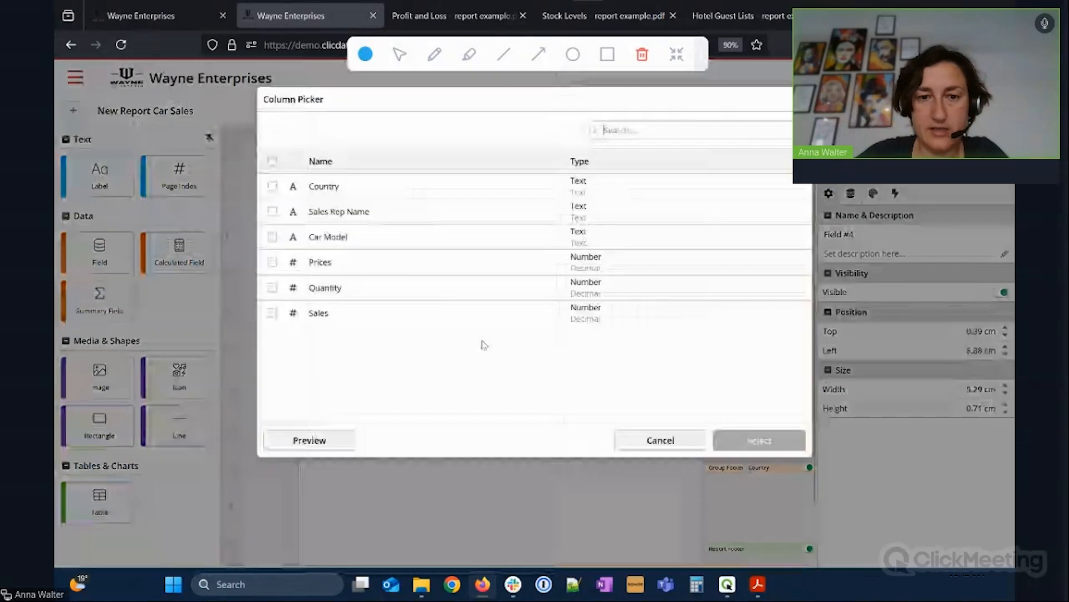
Bind the new field to Prices and add a Quantity field next to it in the detail row.
{"action": "left_click", "coordinate": [390, 262]}
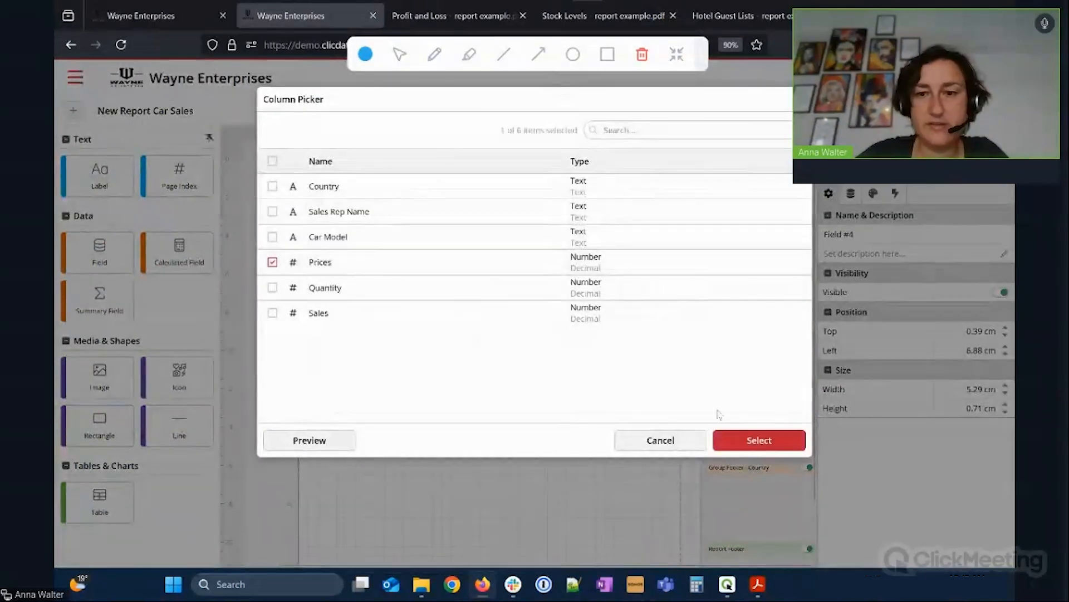
{"action": "left_click", "coordinate": [752, 440]}
{"action": "left_click_drag", "start_coordinate": [480, 342], "coordinate": [479, 340]}
{"action": "left_click_drag", "start_coordinate": [112, 265], "coordinate": [646, 330]}
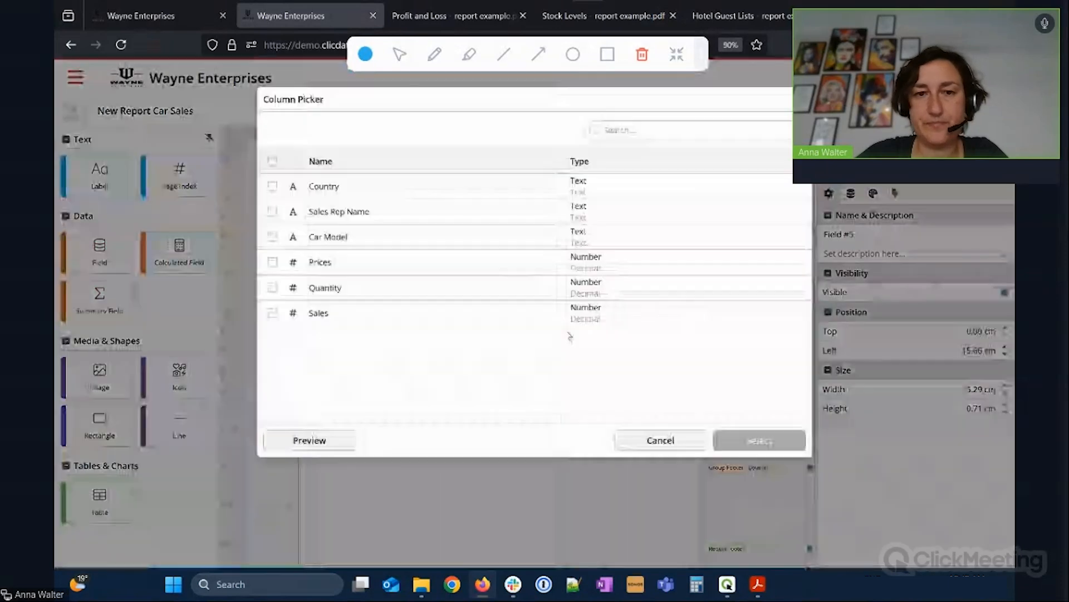
{"action": "left_click", "coordinate": [367, 287]}
{"action": "left_click", "coordinate": [772, 441]}
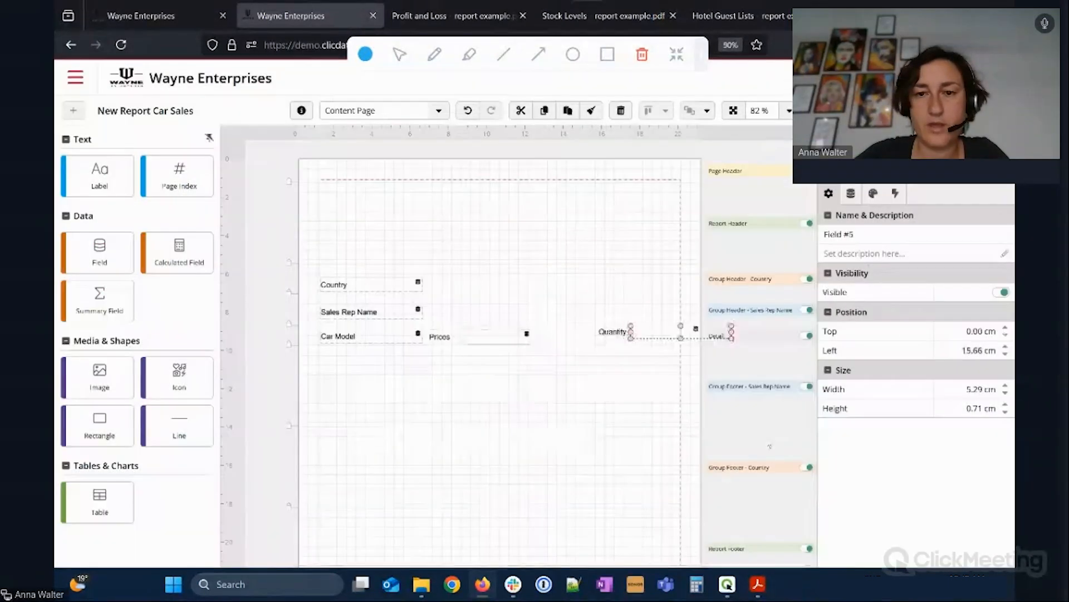
{"action": "left_click_drag", "start_coordinate": [655, 338], "coordinate": [590, 340]}
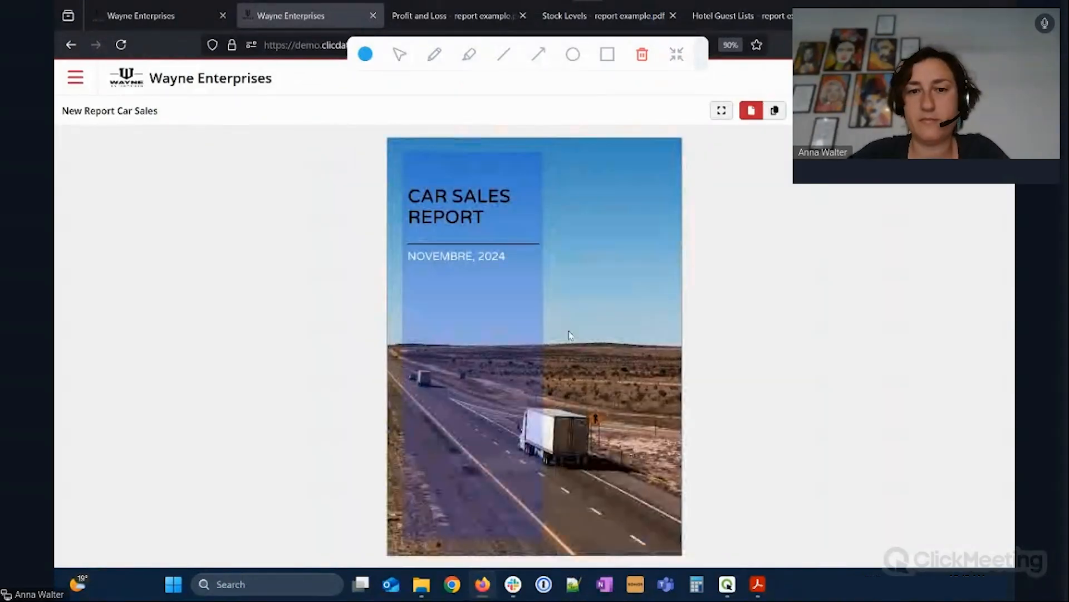
Scroll through the preview pages grouped by country and sales rep, down to Japan.
{"action": "scroll", "coordinate": [569, 332], "scroll_direction": "down", "scroll_amount": 1}
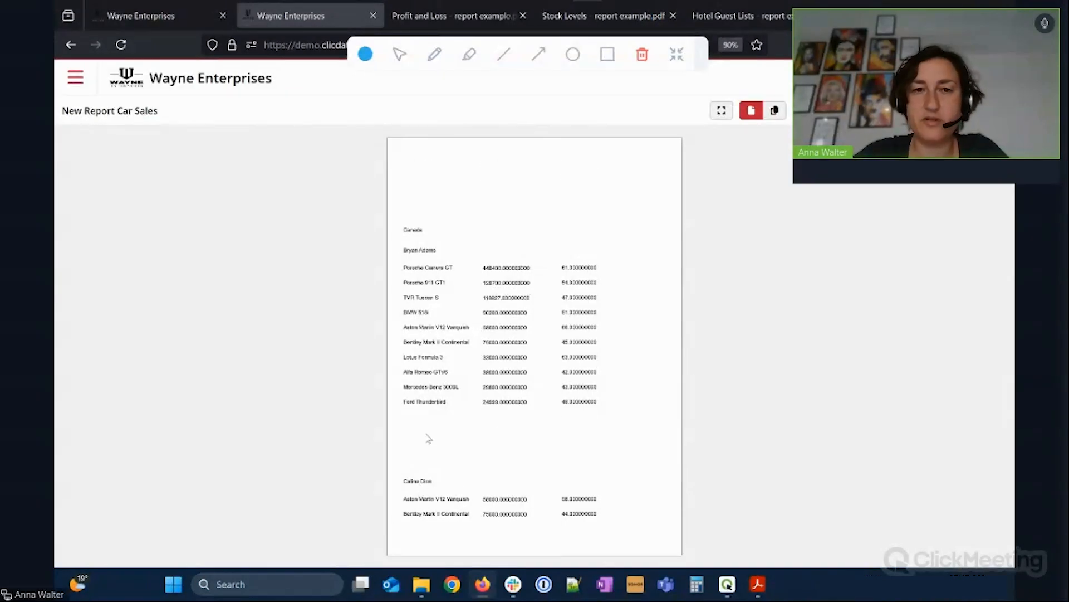
{"action": "scroll", "coordinate": [429, 440], "scroll_direction": "down", "scroll_amount": 5}
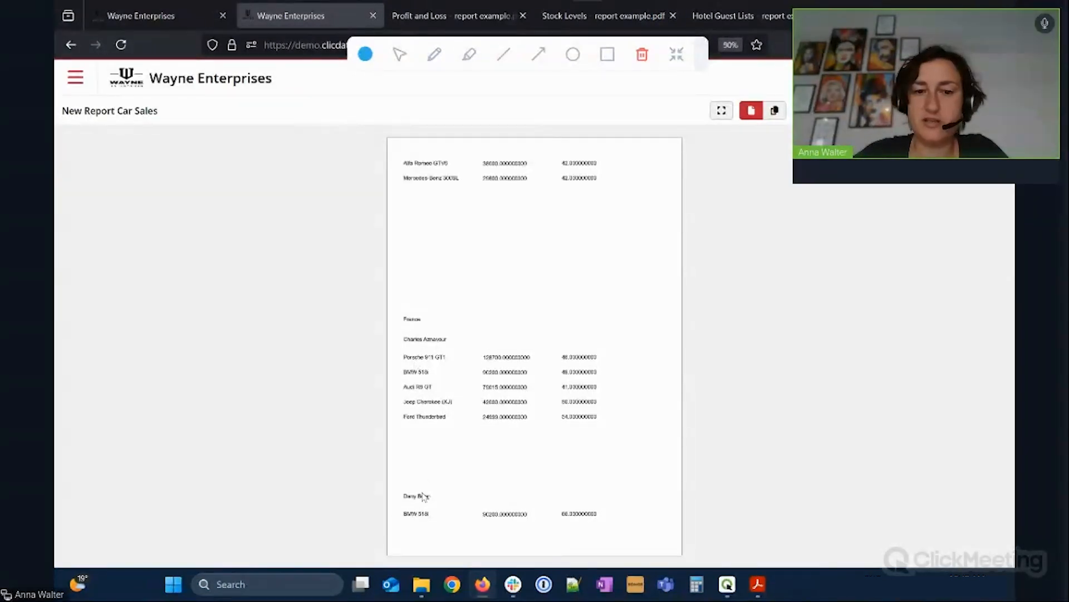
{"action": "scroll", "coordinate": [455, 429], "scroll_direction": "down", "scroll_amount": 5}
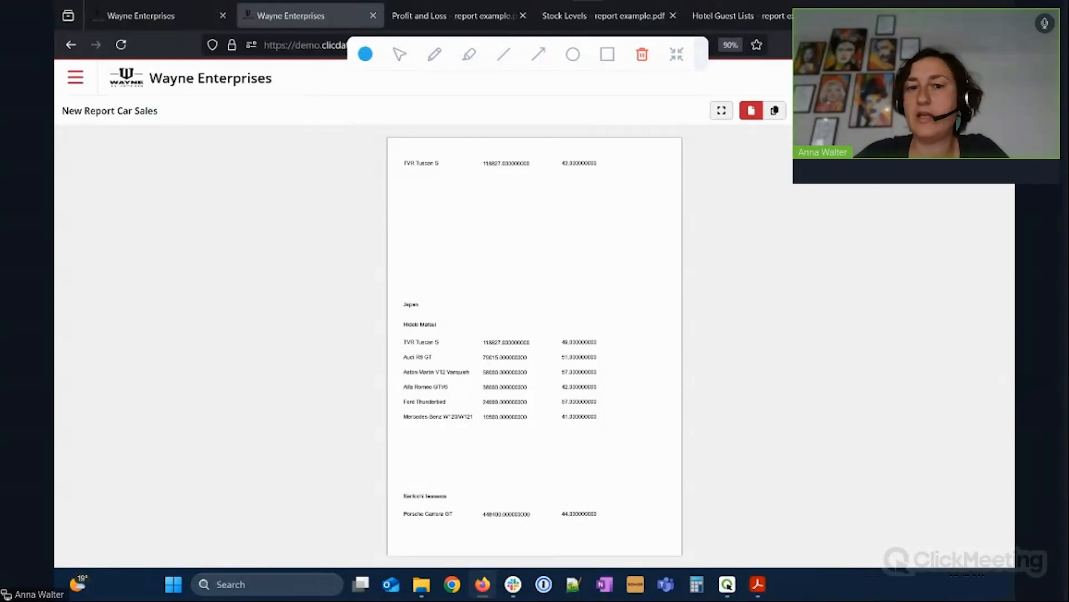
Close the preview, shrink the Sales Rep Name footer, and add a summary field below Quantity.
{"action": "left_click", "coordinate": [997, 110]}
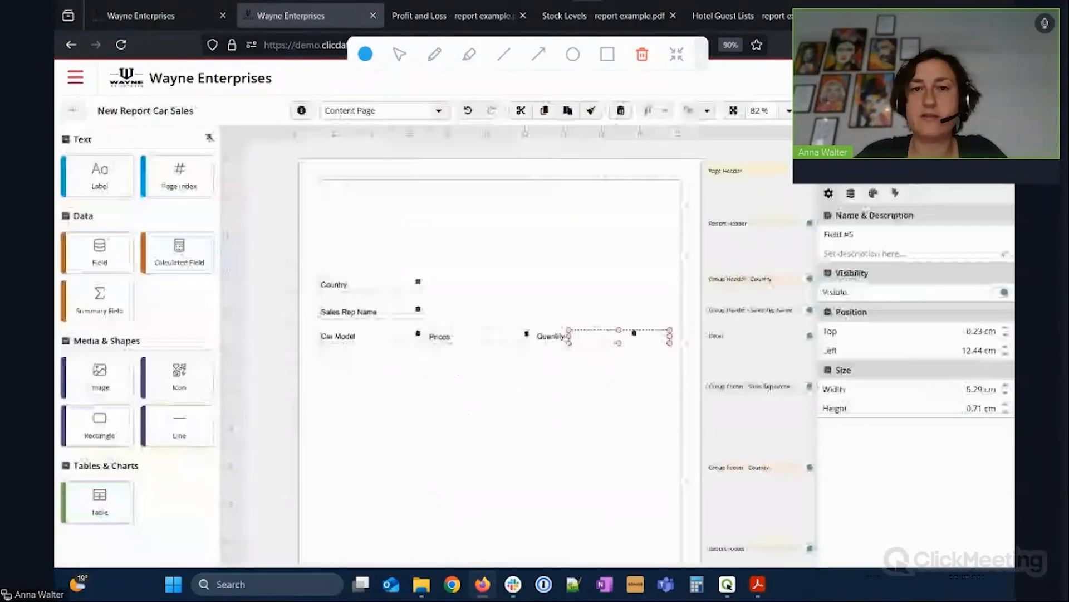
{"action": "left_click", "coordinate": [567, 405]}
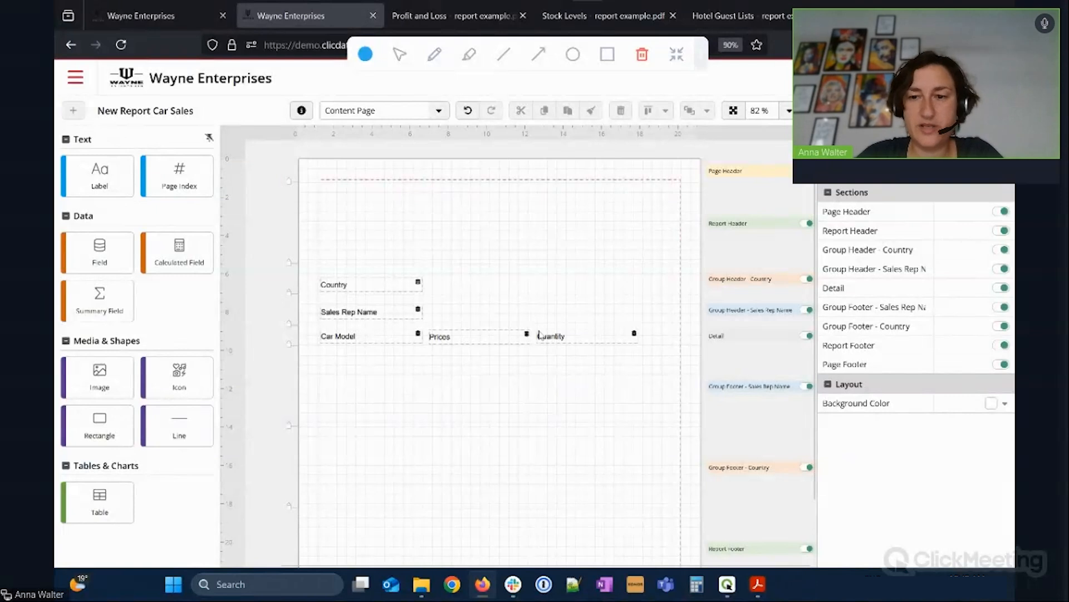
{"action": "left_click_drag", "start_coordinate": [288, 427], "coordinate": [287, 386]}
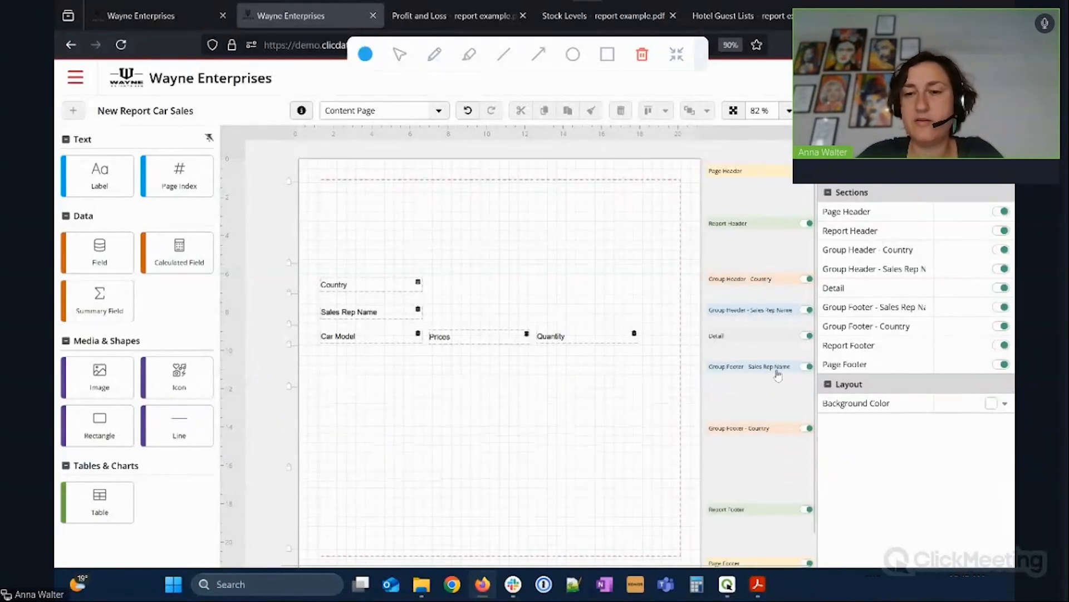
{"action": "left_click_drag", "start_coordinate": [101, 306], "coordinate": [574, 380]}
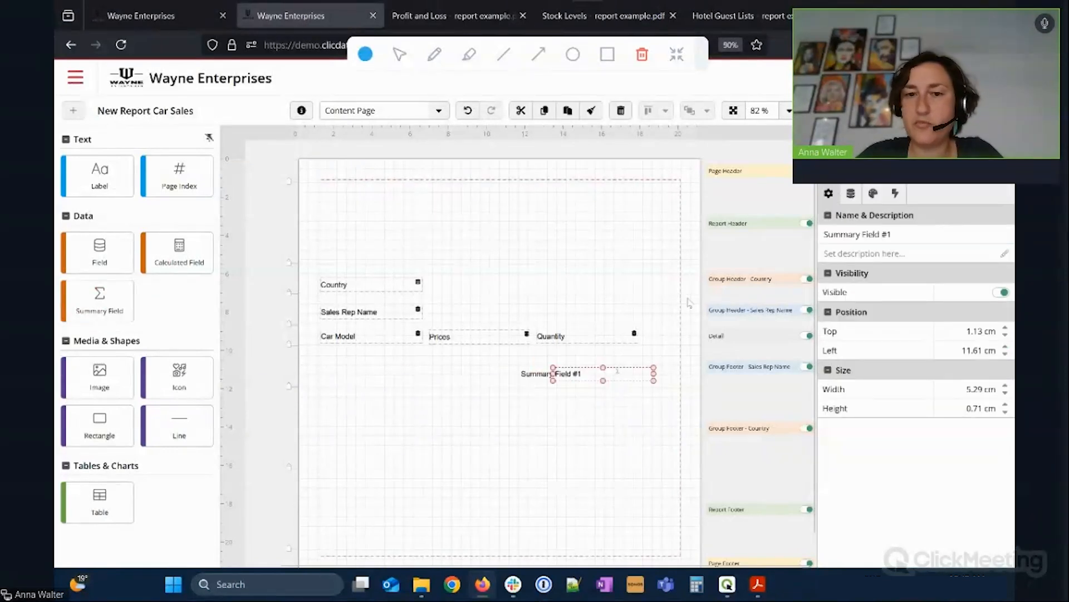
{"action": "left_click", "coordinate": [491, 390]}
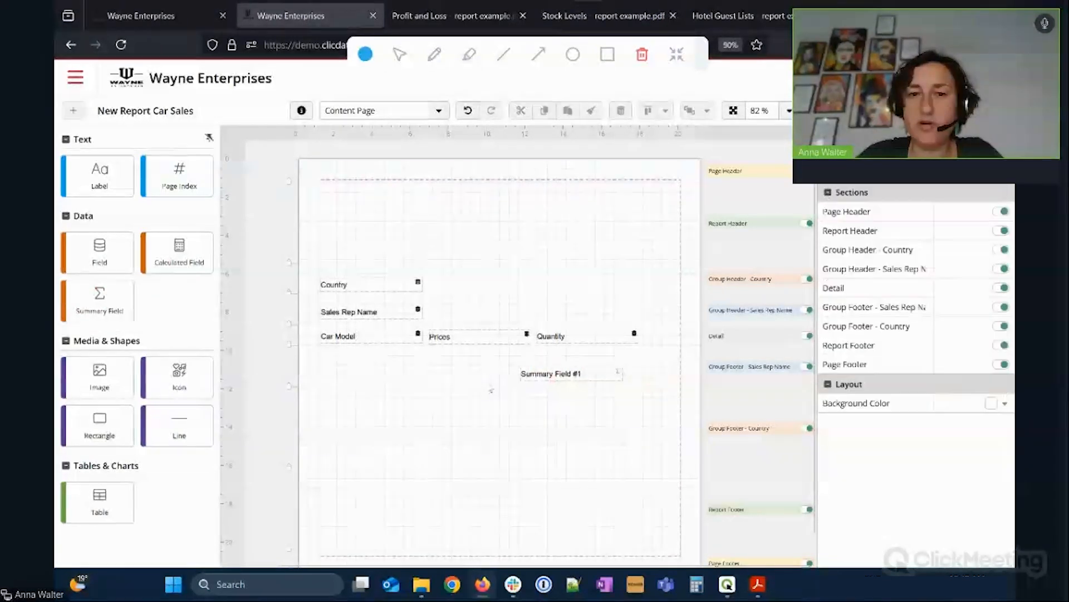
Set Summary Field #1 to sum Quantity per Sales Rep Name and align it.
{"action": "left_click", "coordinate": [554, 376]}
{"action": "left_click", "coordinate": [573, 339]}
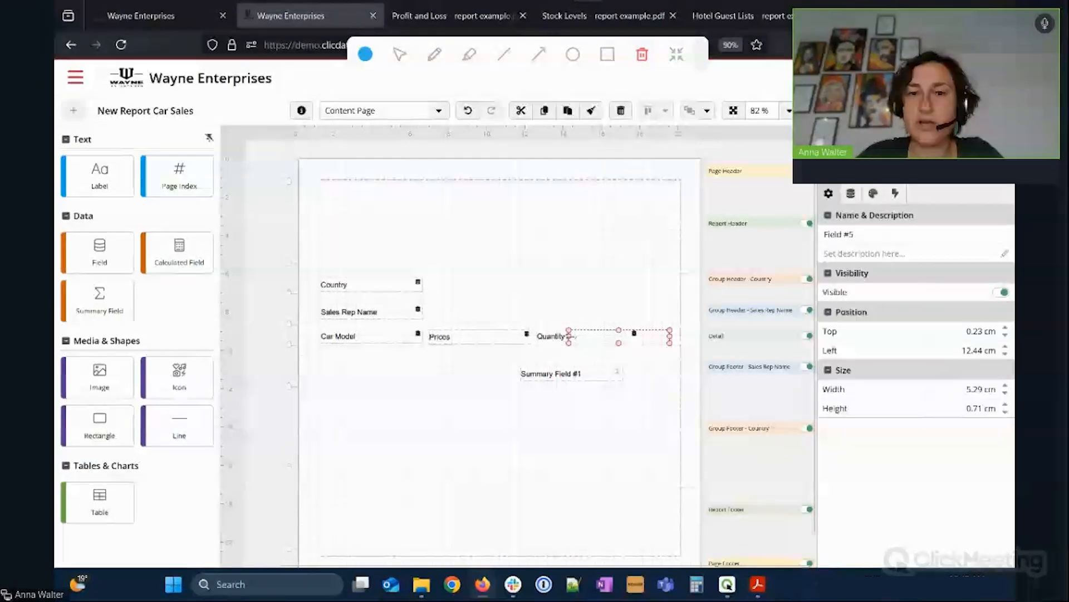
{"action": "left_click", "coordinate": [824, 234]}
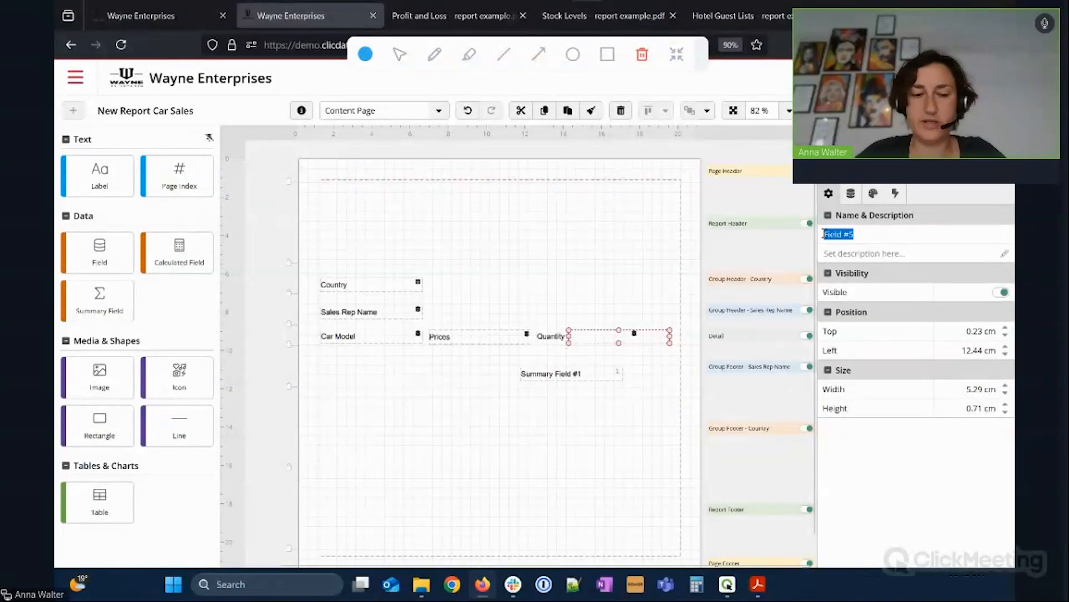
{"action": "type", "text": "Quantity"}
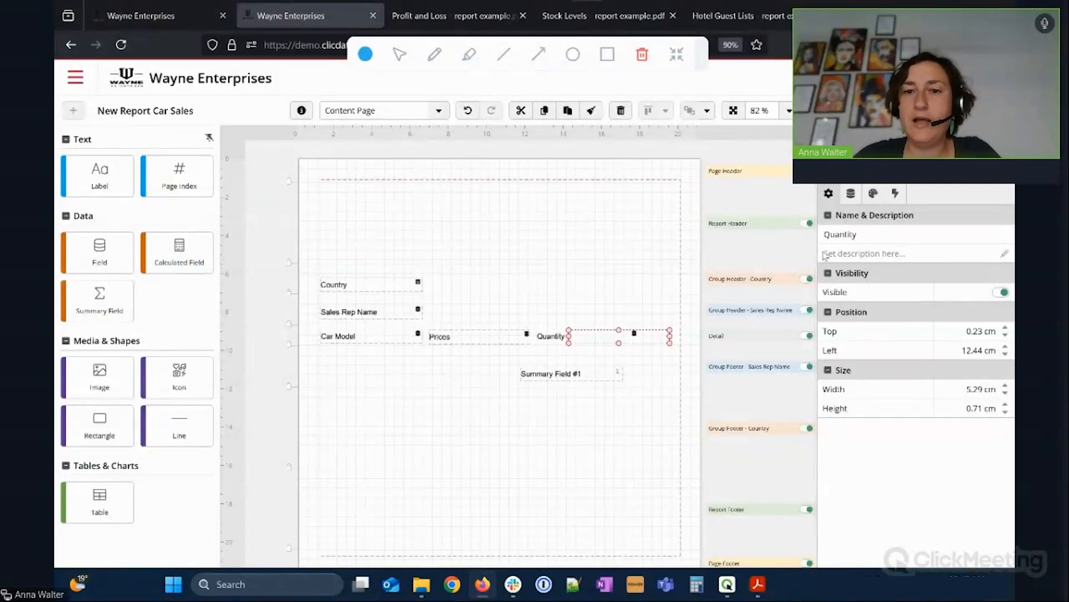
{"action": "left_click", "coordinate": [579, 377]}
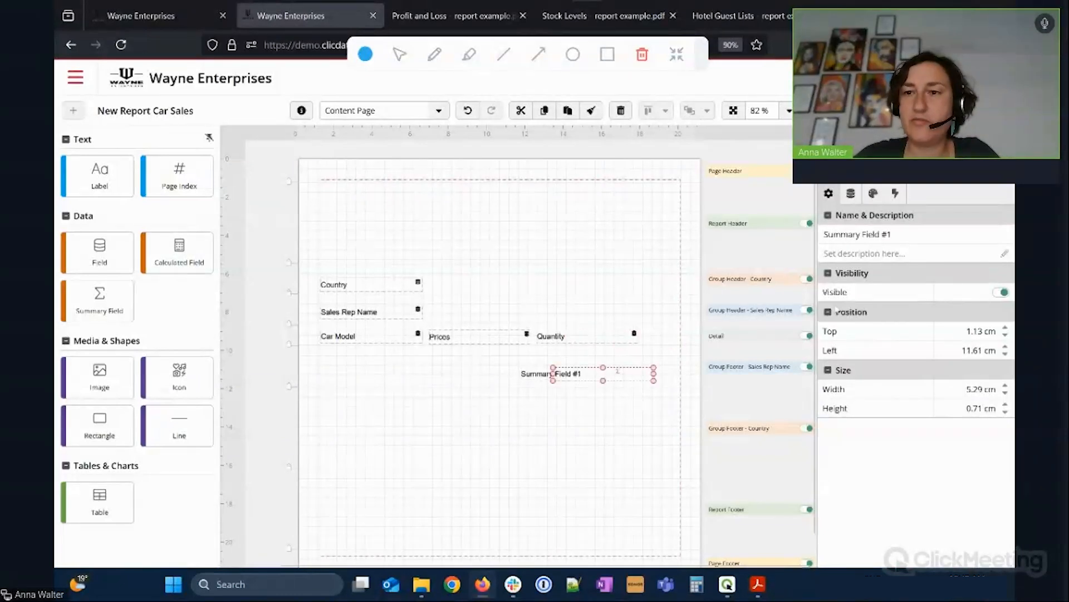
{"action": "left_click", "coordinate": [851, 194]}
{"action": "left_click", "coordinate": [868, 234]}
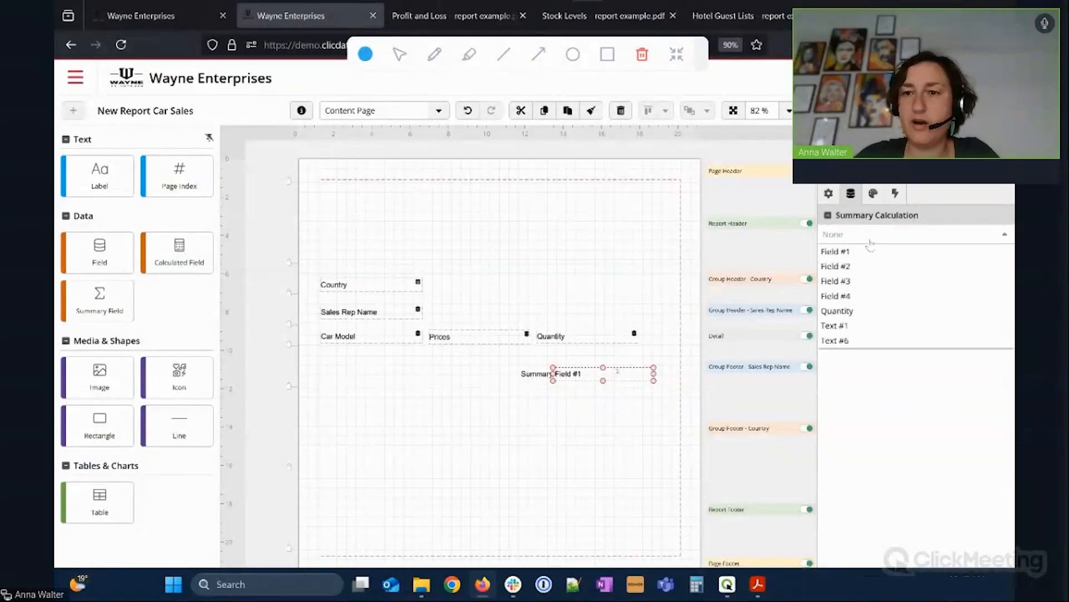
{"action": "left_click", "coordinate": [868, 310]}
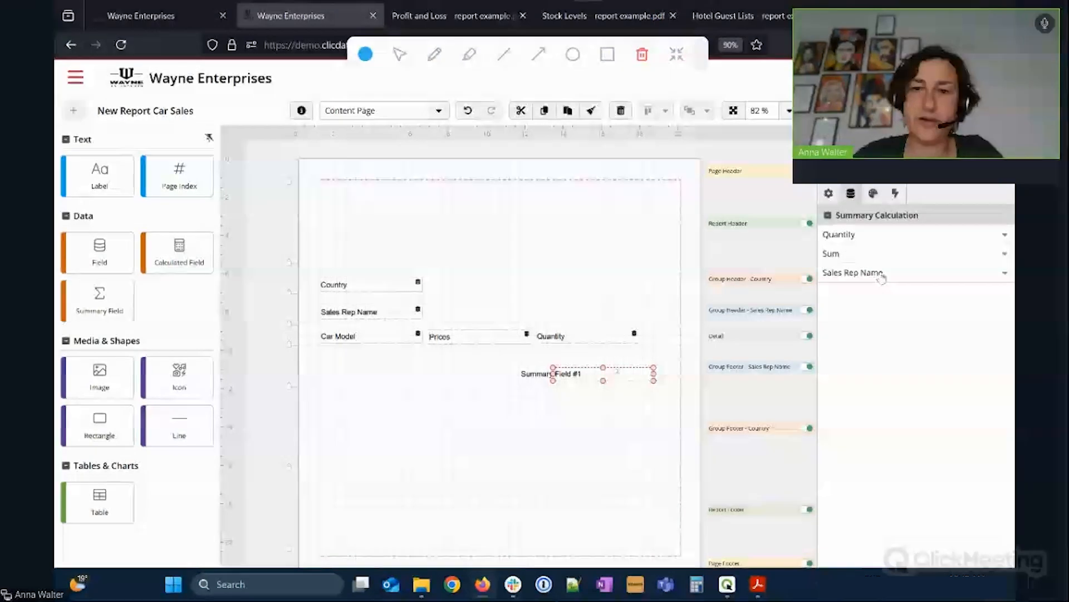
{"action": "left_click_drag", "start_coordinate": [596, 378], "coordinate": [595, 375]}
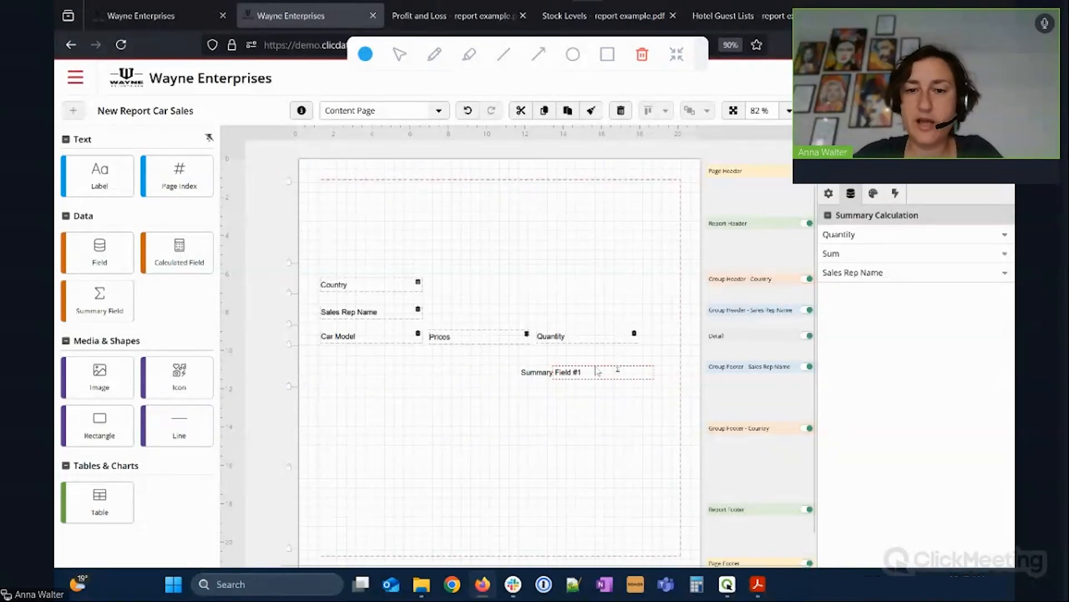
{"action": "left_click", "coordinate": [562, 388]}
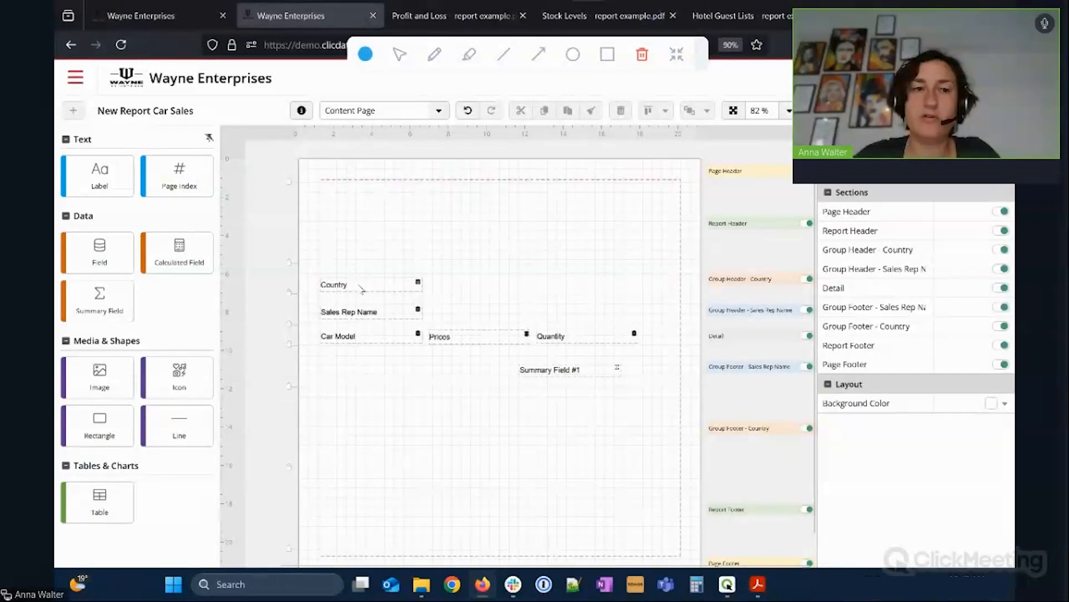
Add a label reading 'Quantity for this Sales Rep' beside Summary Field #1.
{"action": "left_click_drag", "start_coordinate": [98, 180], "coordinate": [454, 372]}
{"action": "left_click", "coordinate": [859, 234]}
{"action": "type", "text": "Q"}
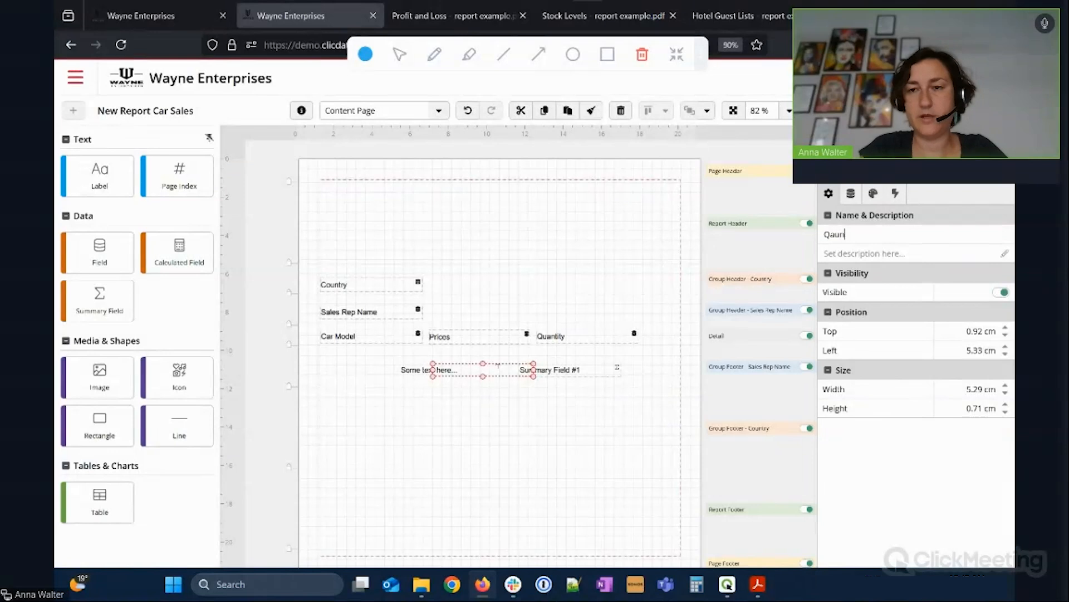
{"action": "type", "text": "uanti"}
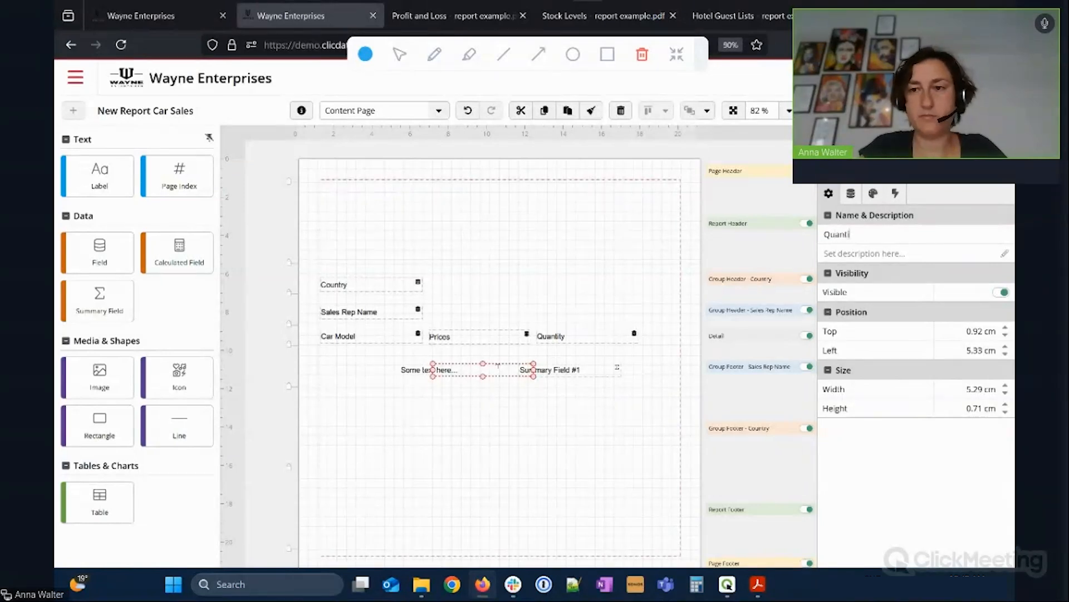
{"action": "type", "text": "ty for"}
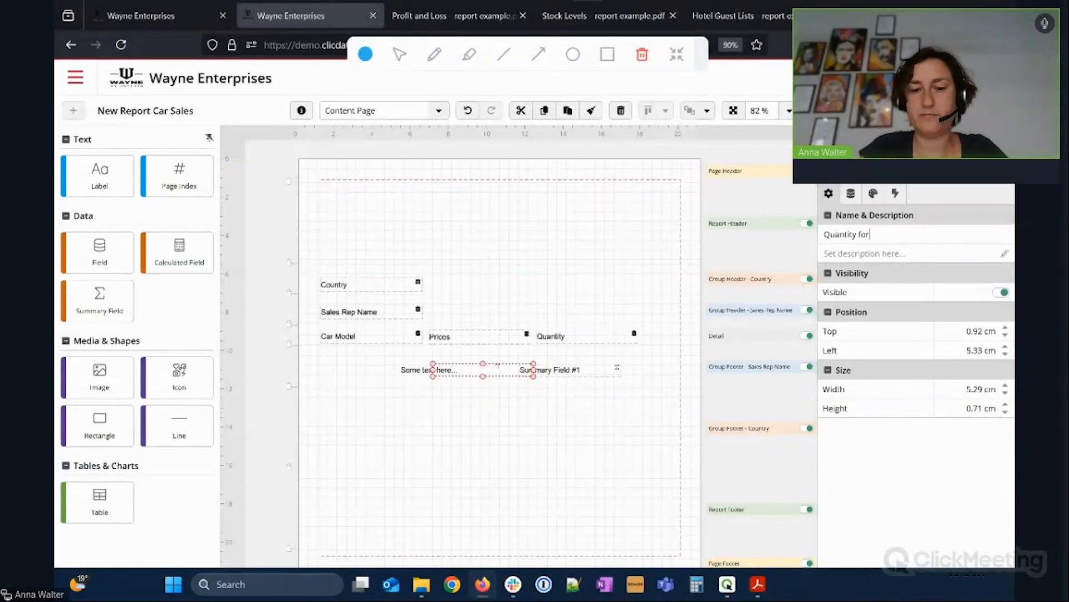
{"action": "type", "text": " this Sales Rep:"}
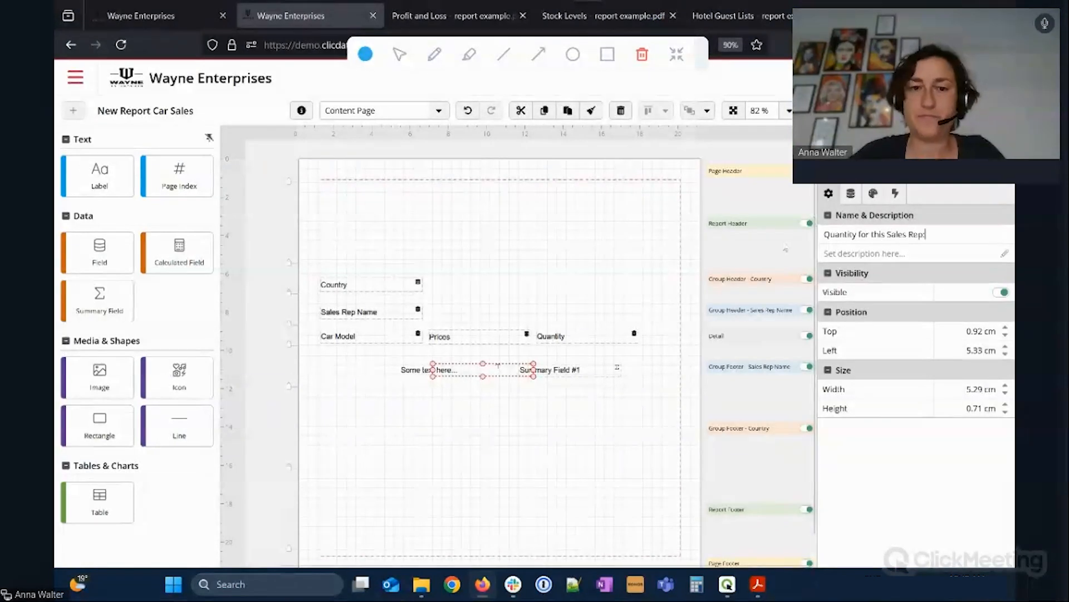
{"action": "left_click", "coordinate": [617, 413]}
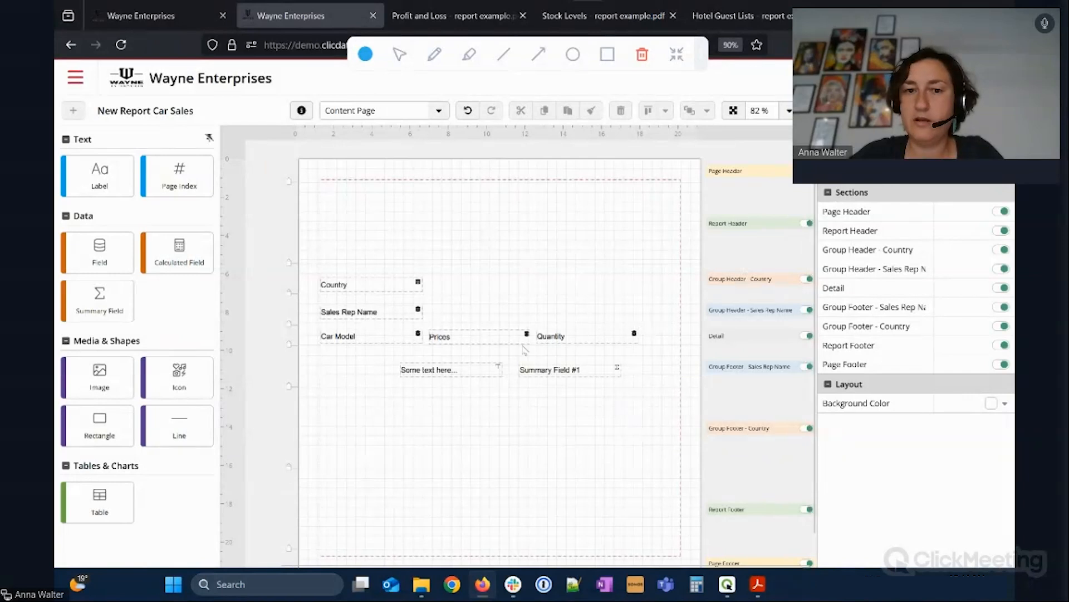
{"action": "left_click", "coordinate": [474, 368]}
{"action": "left_click", "coordinate": [850, 193]}
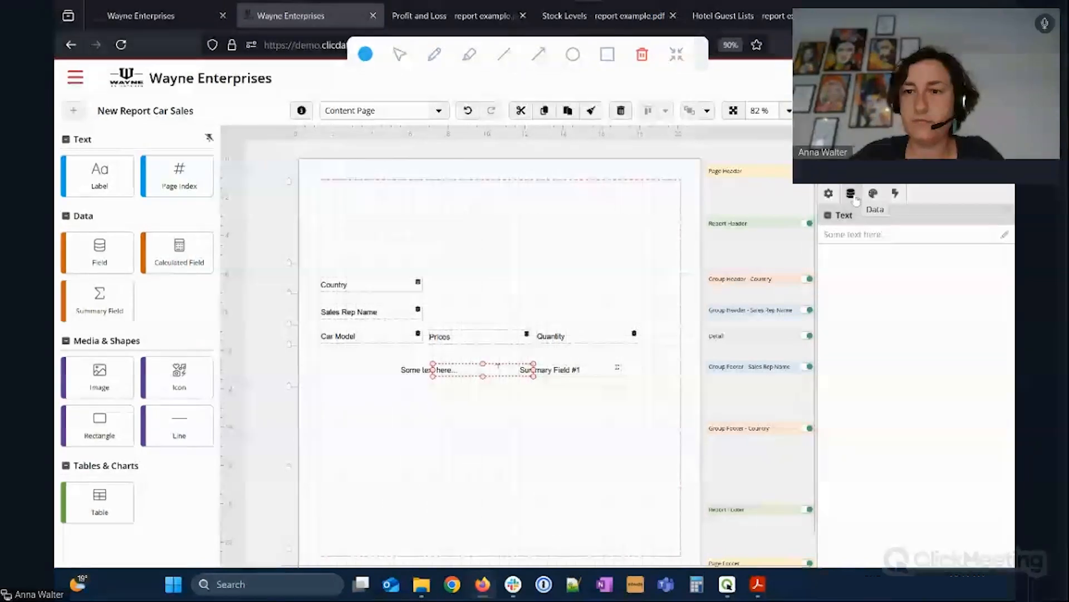
{"action": "type", "text": "Quantity for this Sales RE"}
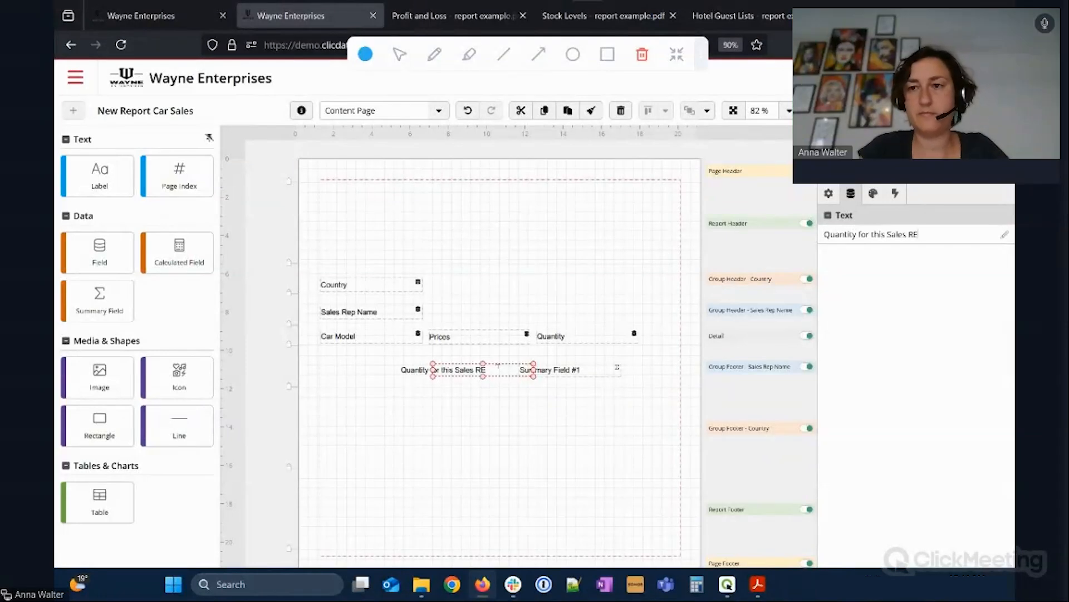
{"action": "type", "text": "p"}
{"action": "key", "text": "BackSpace"}
{"action": "key", "text": "BackSpace"}
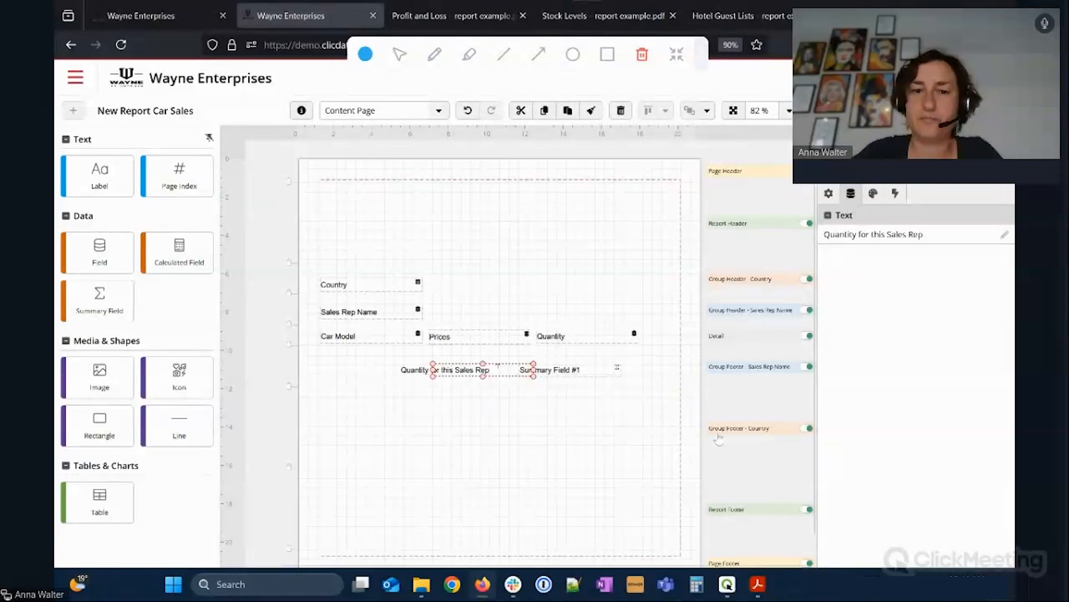
{"action": "left_click", "coordinate": [653, 429]}
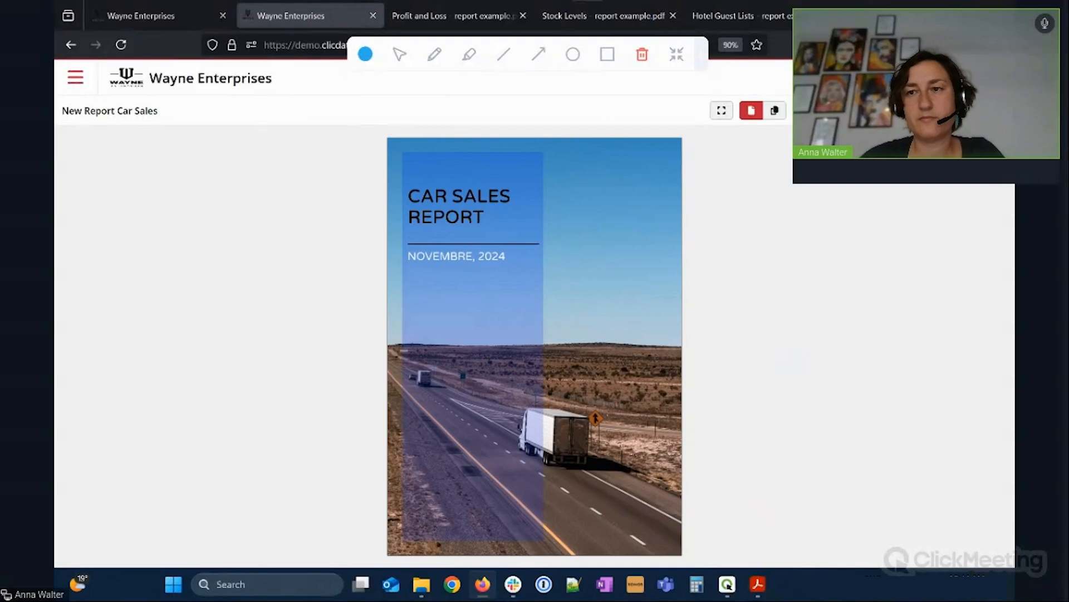
Check the 521 Quantity subtotal under the first sales rep, then leave the preview.
{"action": "scroll", "coordinate": [565, 370], "scroll_direction": "down", "scroll_amount": 1}
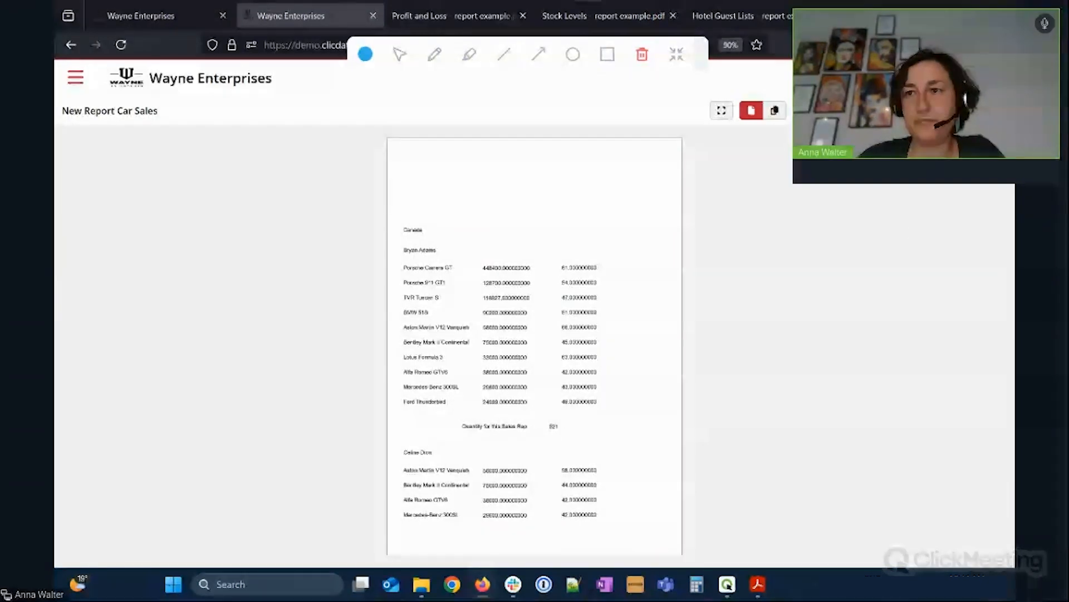
{"action": "left_click", "coordinate": [995, 111]}
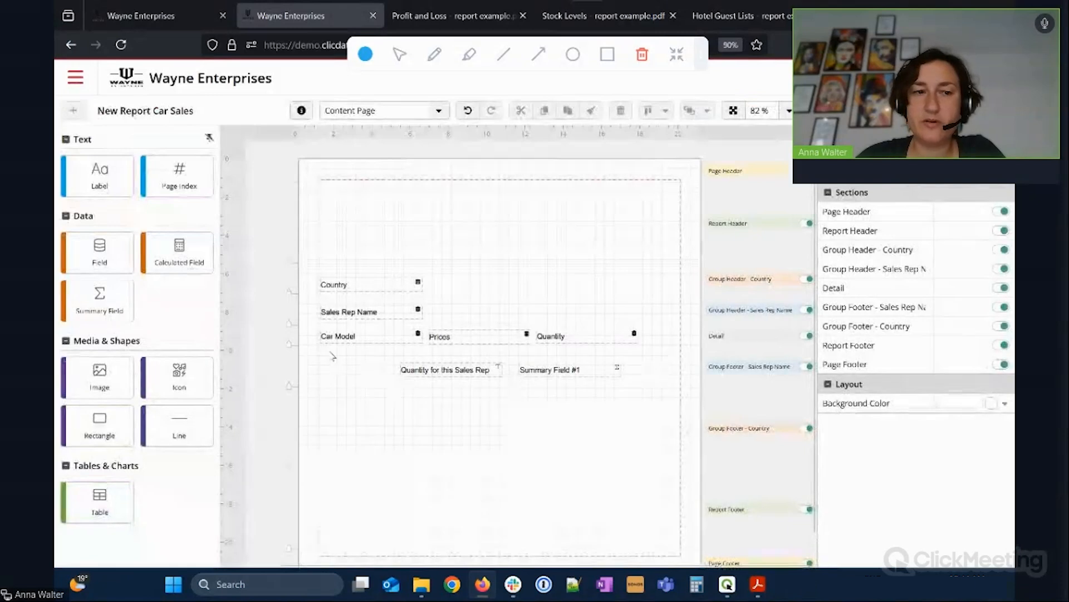
Give the Quantity detail field Number format with 0 decimals and bold text.
{"action": "left_click", "coordinate": [601, 338]}
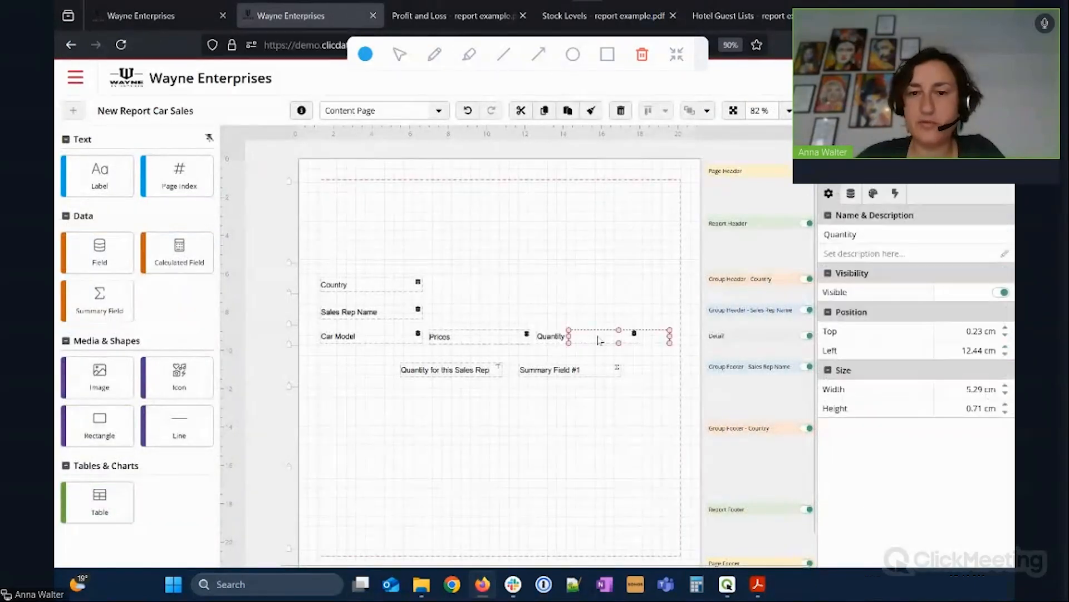
{"action": "left_click", "coordinate": [873, 193]}
{"action": "left_click", "coordinate": [877, 261]}
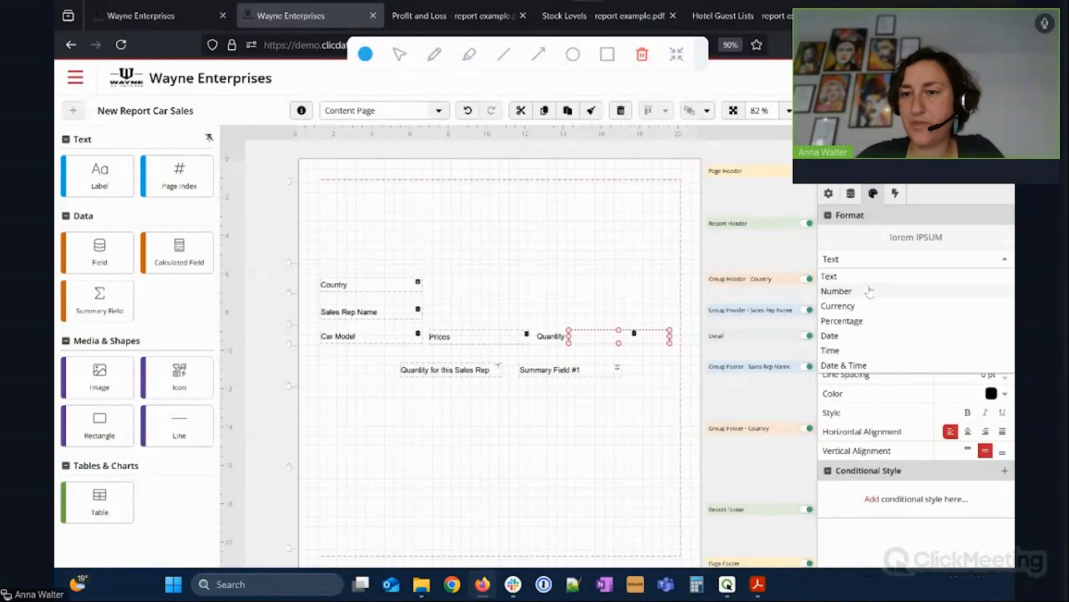
{"action": "left_click", "coordinate": [865, 290]}
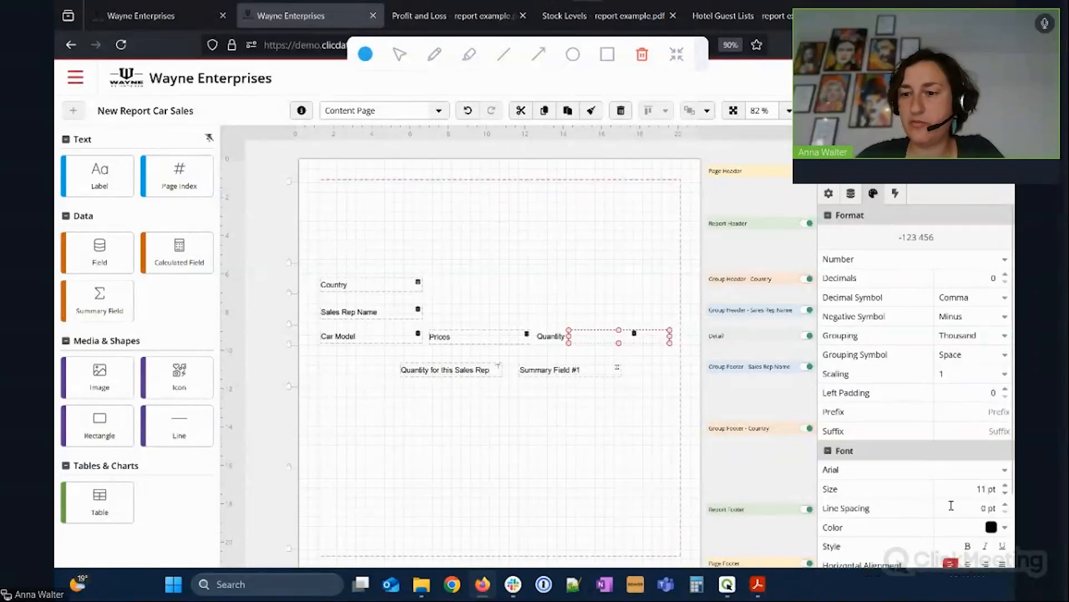
{"action": "left_click", "coordinate": [968, 546]}
{"action": "scroll", "coordinate": [876, 492], "scroll_direction": "down", "scroll_amount": 1}
{"action": "scroll", "coordinate": [874, 494], "scroll_direction": "down", "scroll_amount": 2}
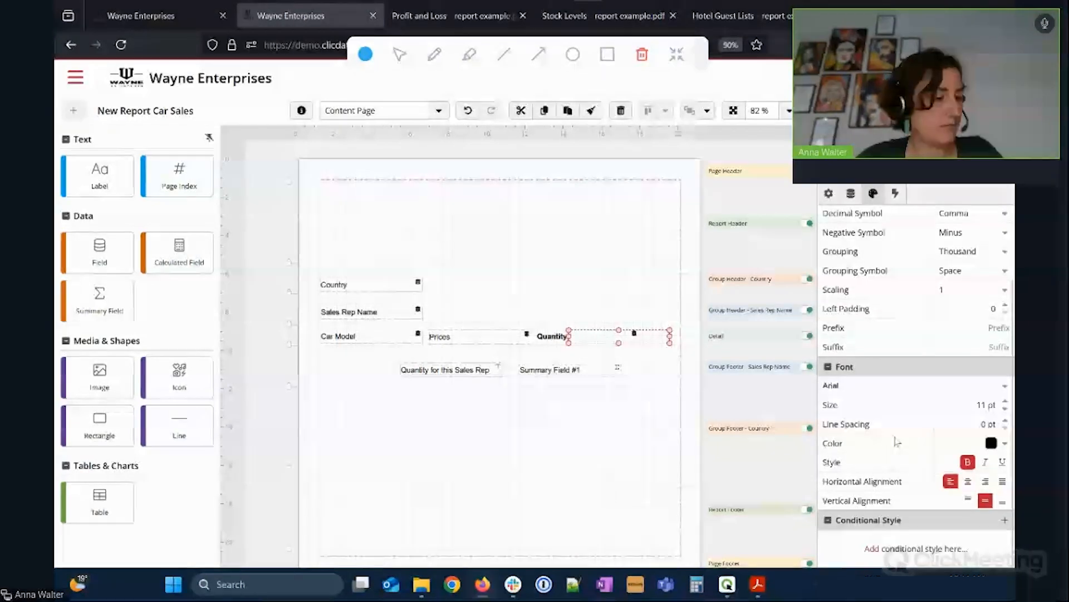
{"action": "scroll", "coordinate": [902, 420], "scroll_direction": "up", "scroll_amount": 3}
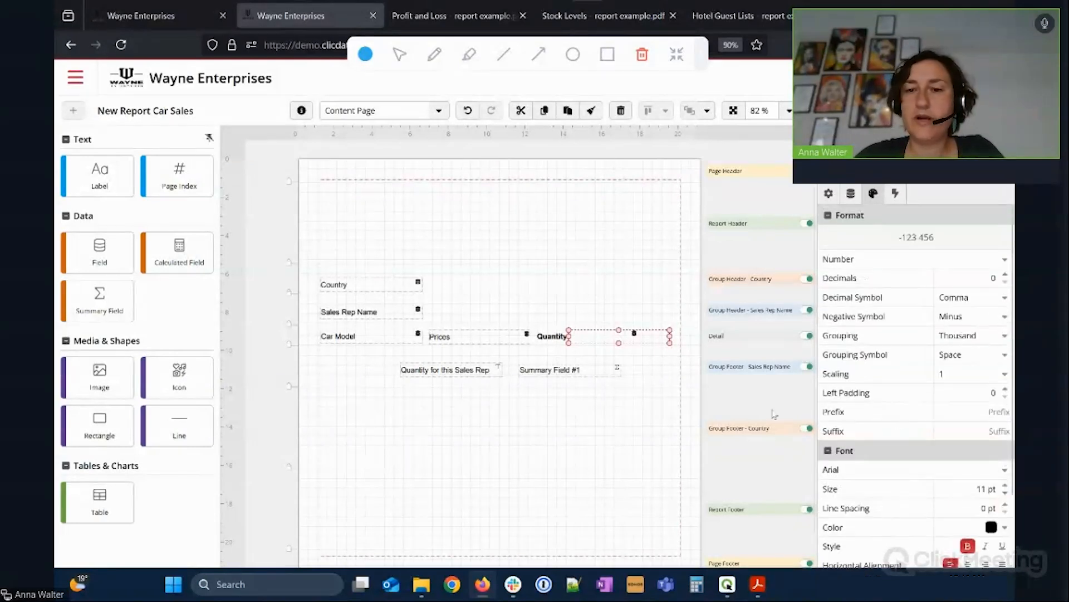
{"action": "left_click", "coordinate": [751, 415]}
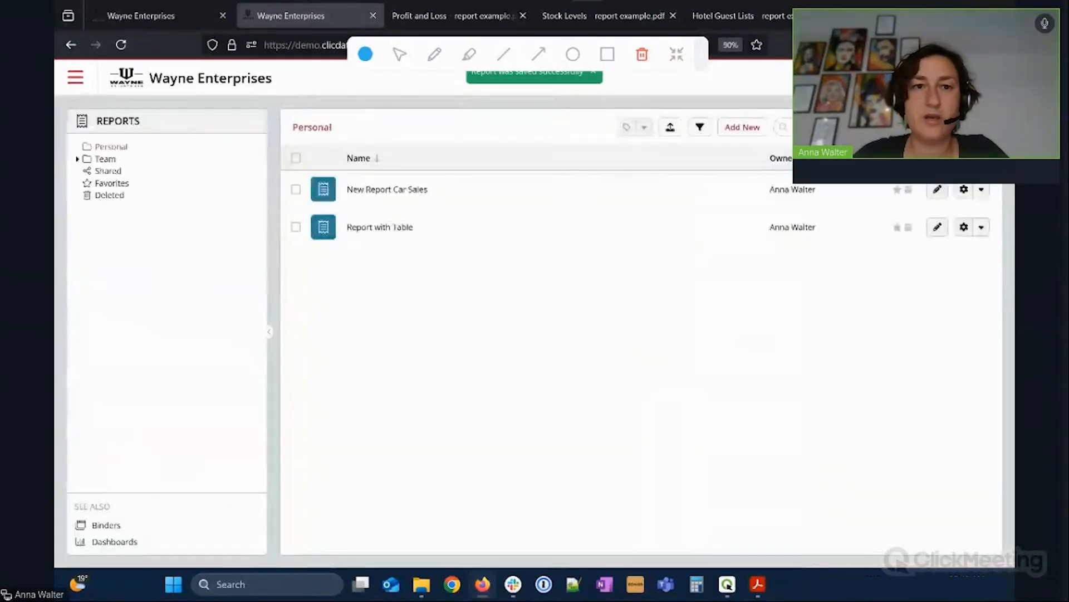
Open Team > Beautiful reports and review the Profit and Loss PDF at 80%.
{"action": "left_click", "coordinate": [77, 159]}
{"action": "left_click", "coordinate": [102, 170]}
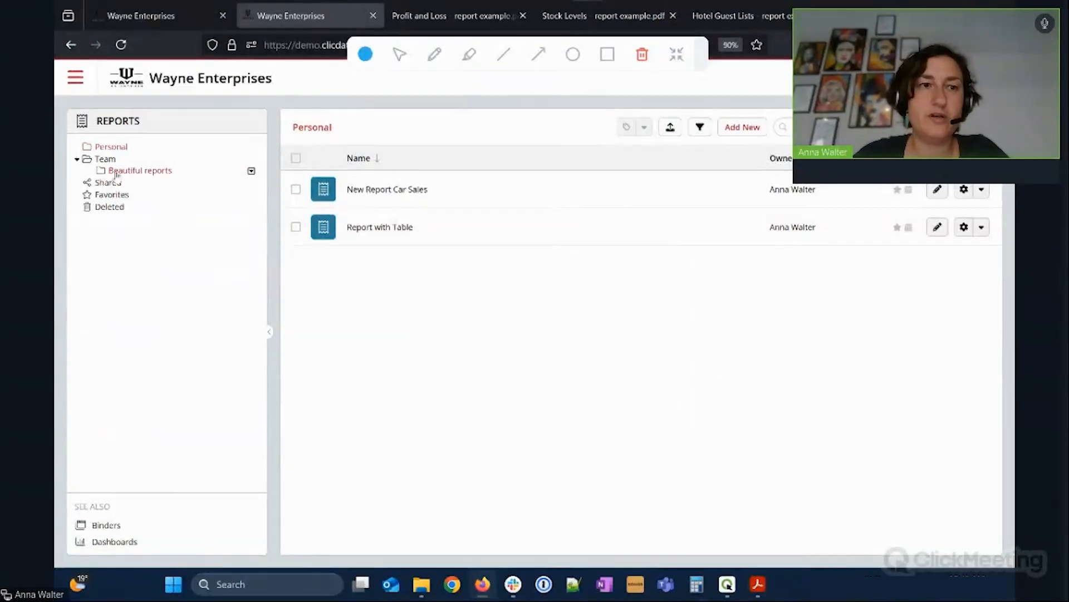
{"action": "left_click", "coordinate": [437, 20]}
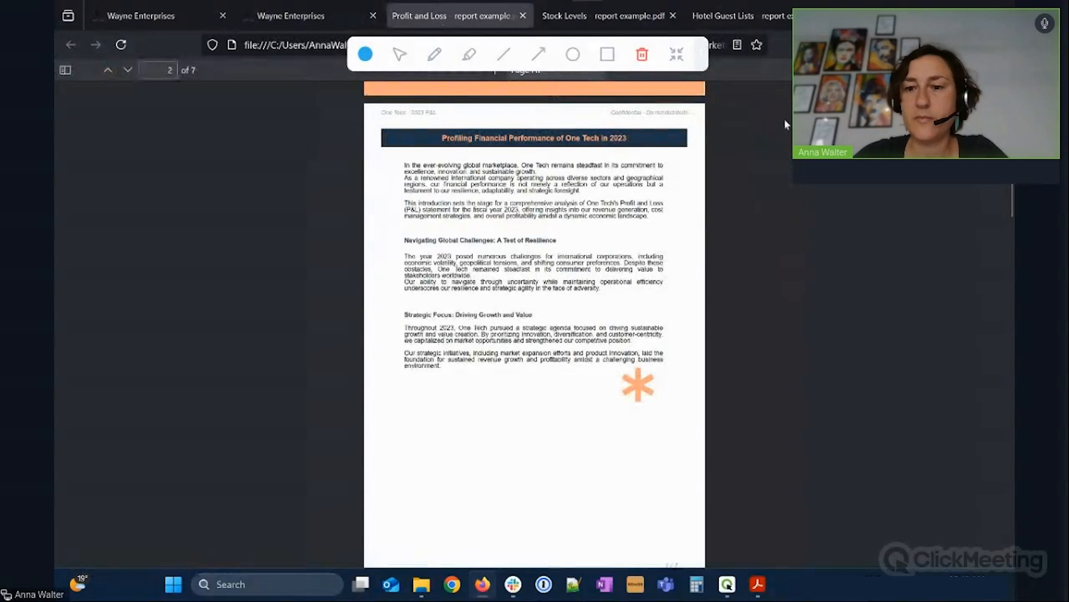
{"action": "left_click_drag", "start_coordinate": [700, 59], "coordinate": [475, 66]}
{"action": "left_click", "coordinate": [495, 69]}
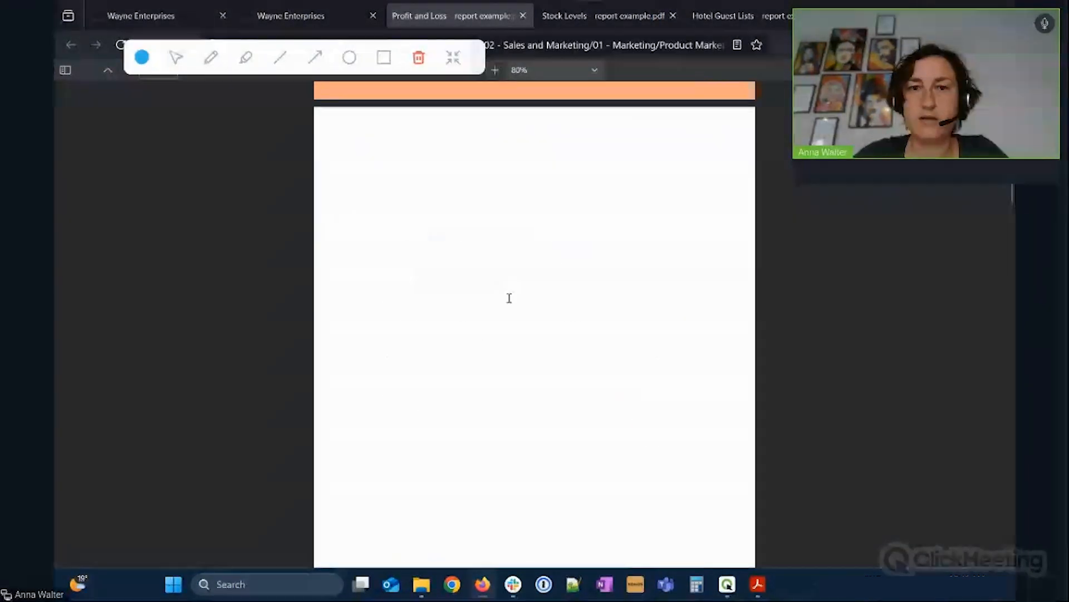
{"action": "scroll", "coordinate": [509, 298], "scroll_direction": "down", "scroll_amount": 10}
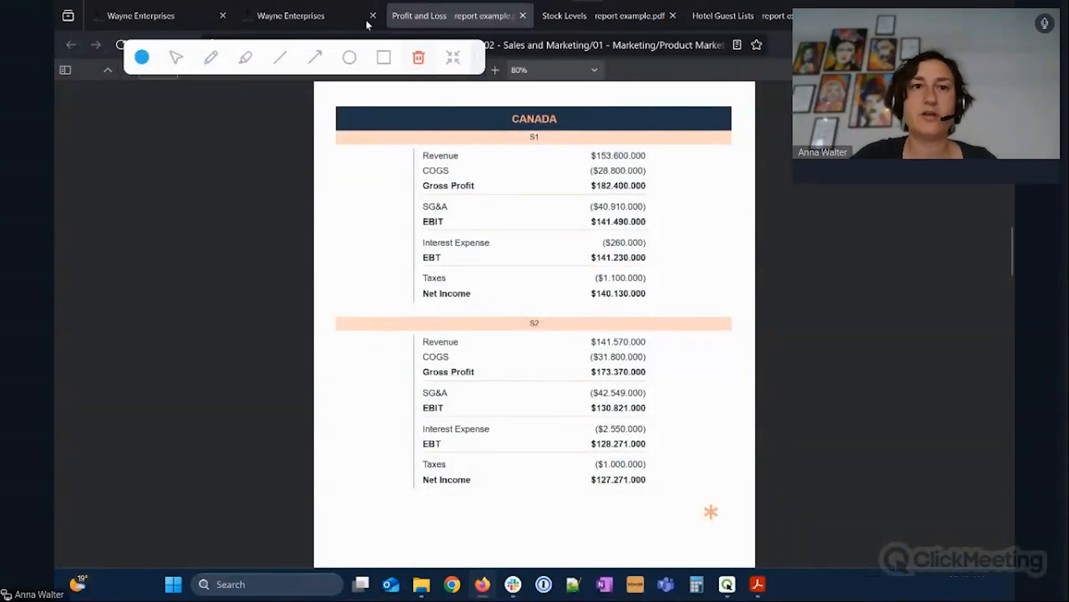
{"action": "left_click", "coordinate": [307, 22]}
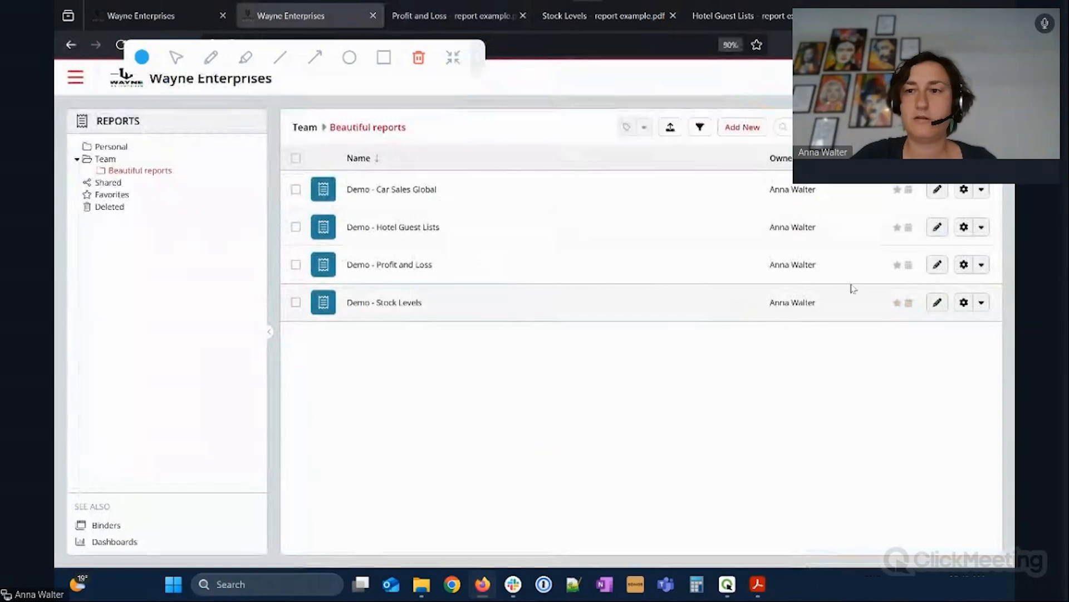
Edit Demo - Profit and Loss and switch the designer to its Content Page.
{"action": "left_click", "coordinate": [935, 266]}
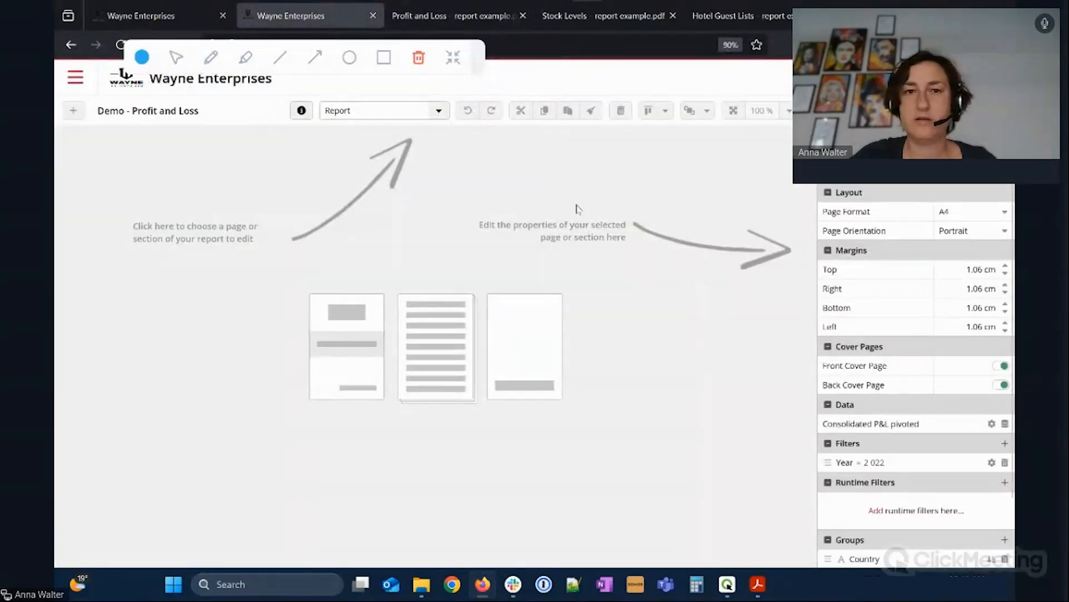
{"action": "left_click", "coordinate": [438, 111]}
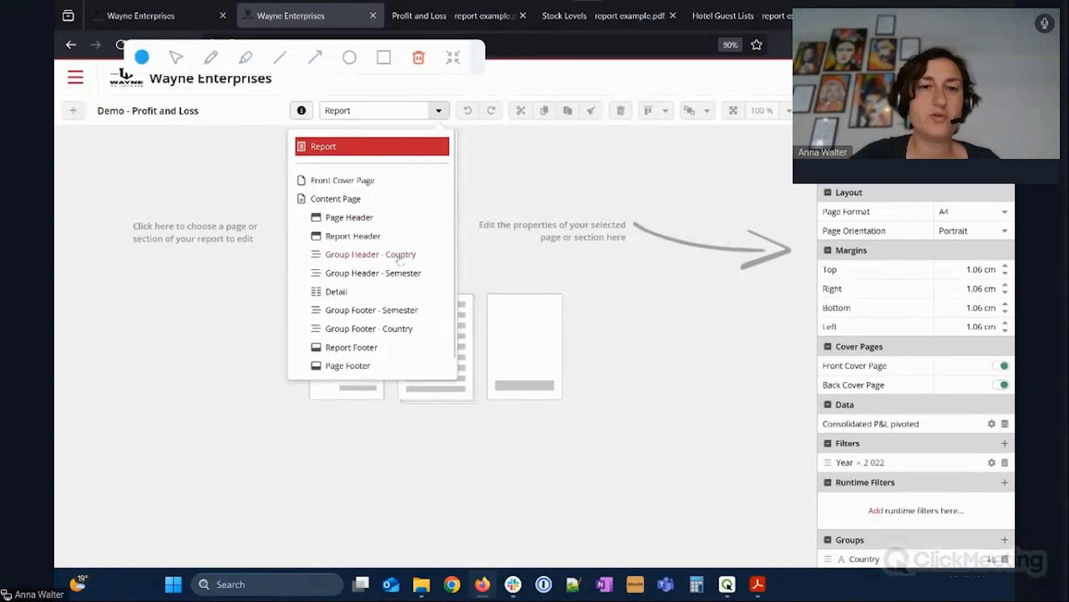
{"action": "scroll", "coordinate": [936, 427], "scroll_direction": "down", "scroll_amount": 1}
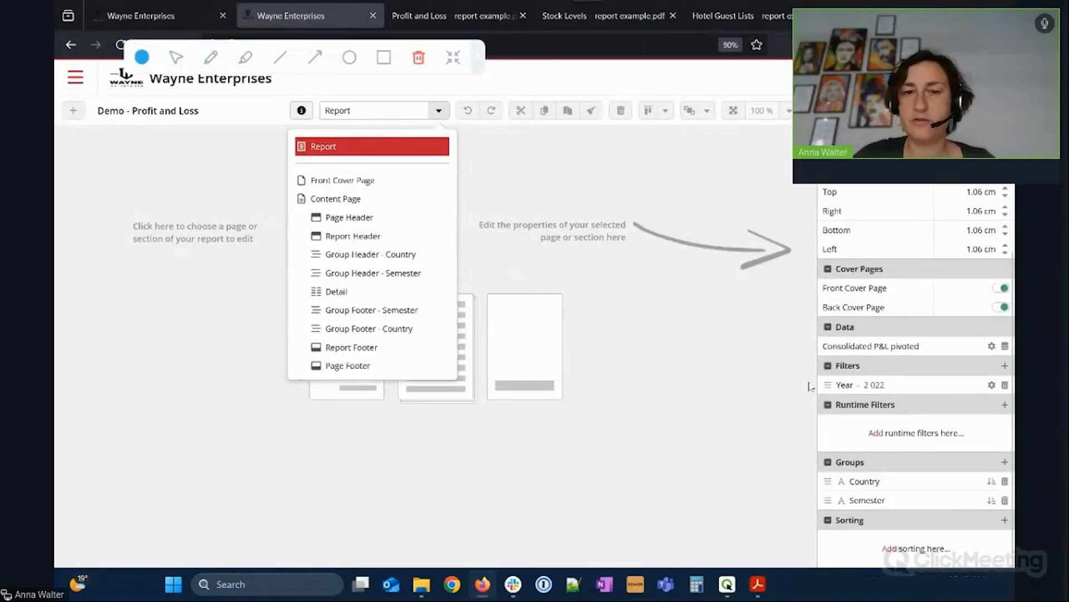
{"action": "left_click", "coordinate": [335, 198]}
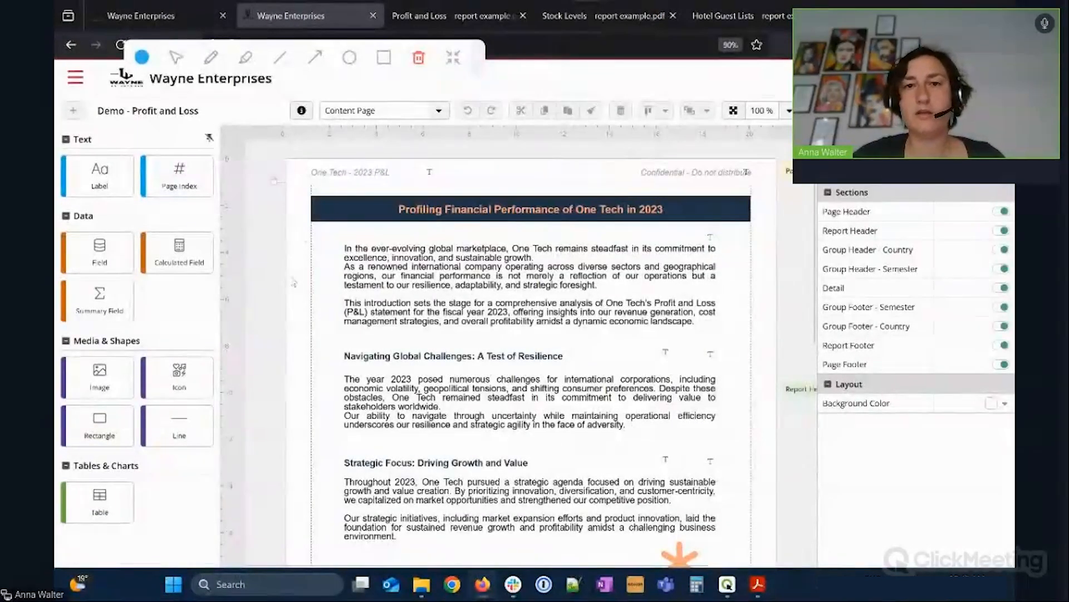
{"action": "scroll", "coordinate": [294, 269], "scroll_direction": "down", "scroll_amount": 1}
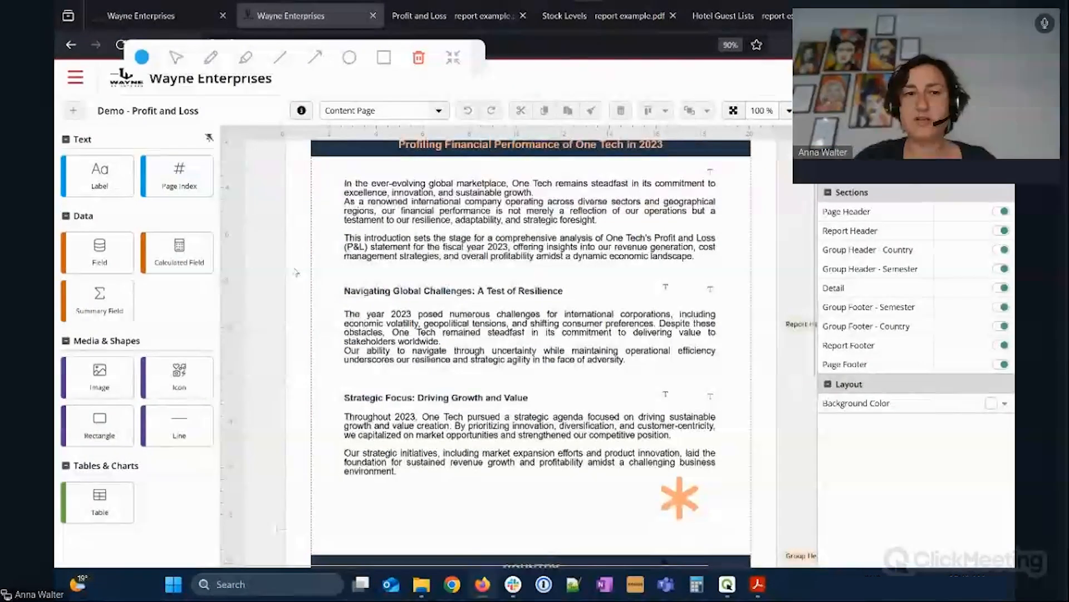
{"action": "left_click", "coordinate": [444, 19]}
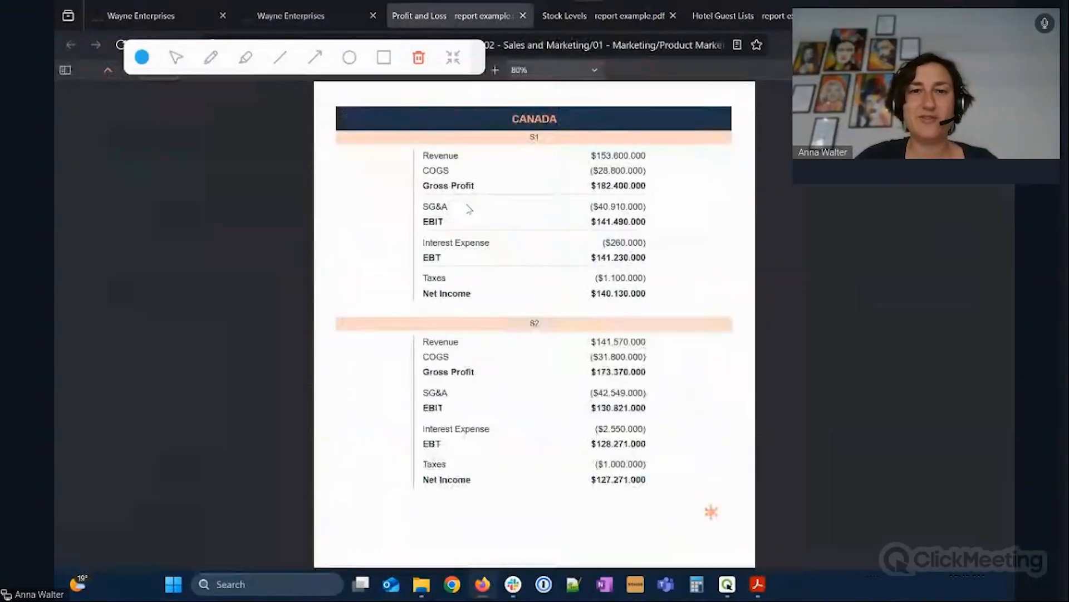
{"action": "scroll", "coordinate": [534, 264], "scroll_direction": "up", "scroll_amount": 10}
{"action": "scroll", "coordinate": [533, 265], "scroll_direction": "up", "scroll_amount": 5}
{"action": "scroll", "coordinate": [537, 284], "scroll_direction": "down", "scroll_amount": 3}
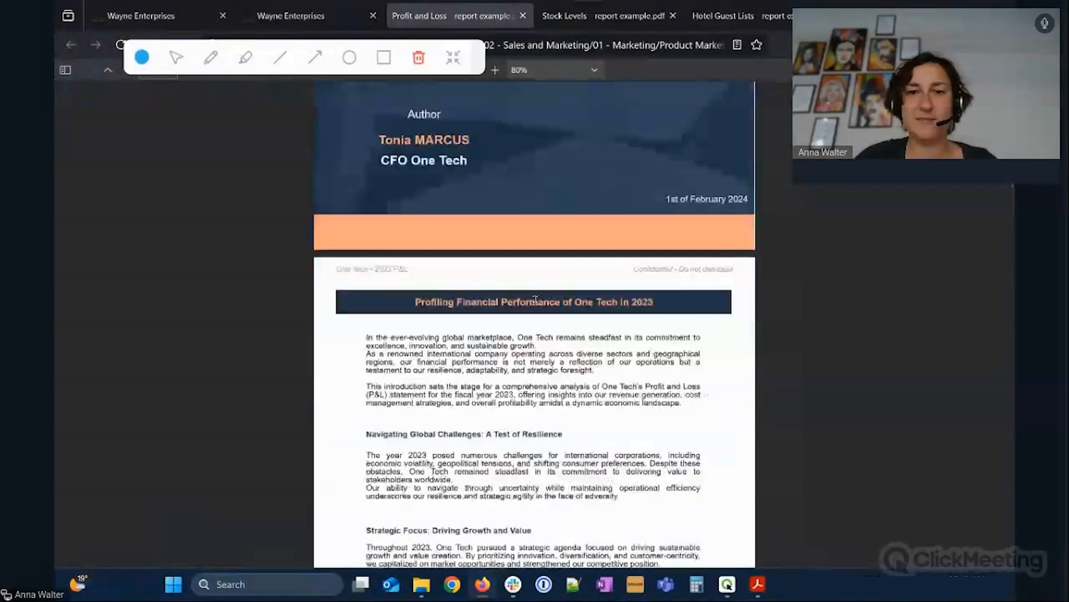
{"action": "scroll", "coordinate": [542, 304], "scroll_direction": "up", "scroll_amount": 4}
{"action": "scroll", "coordinate": [525, 255], "scroll_direction": "down", "scroll_amount": 6}
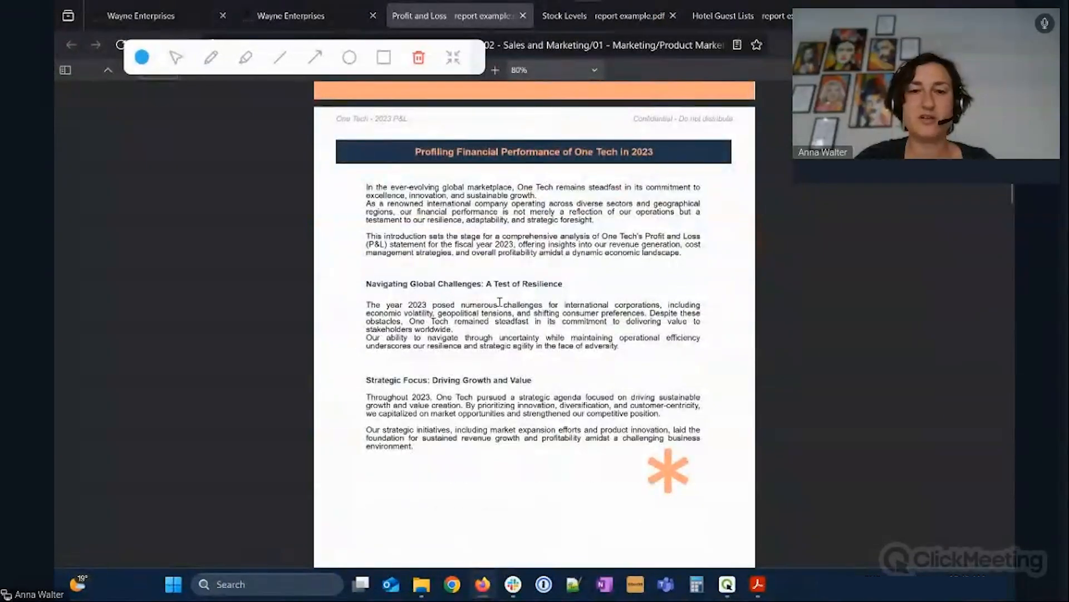
{"action": "left_click", "coordinate": [329, 12]}
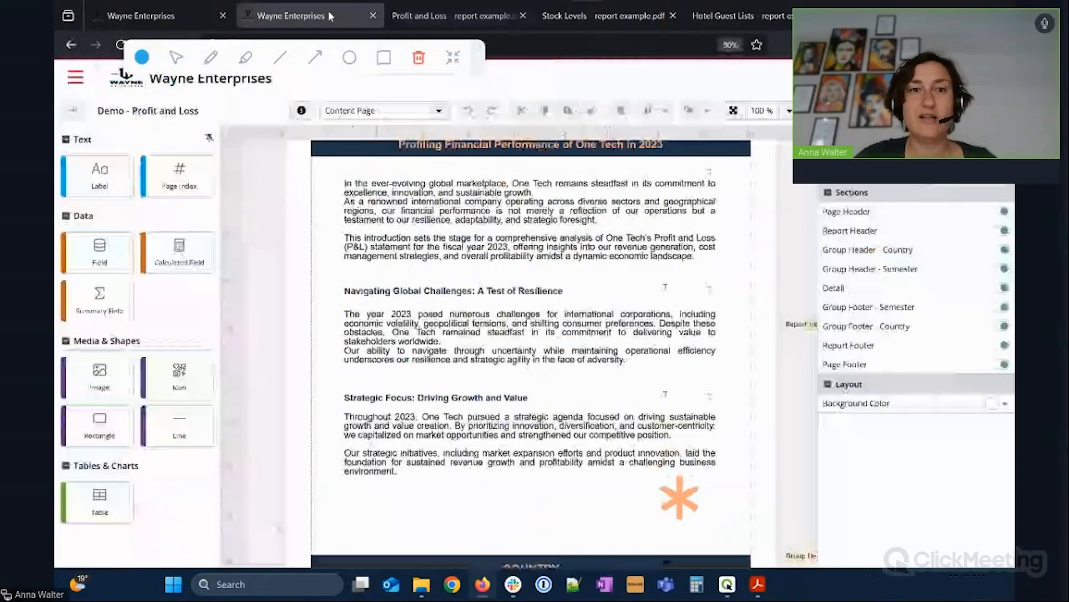
{"action": "left_click", "coordinate": [786, 112]}
{"action": "left_click_drag", "start_coordinate": [685, 155], "coordinate": [681, 154]}
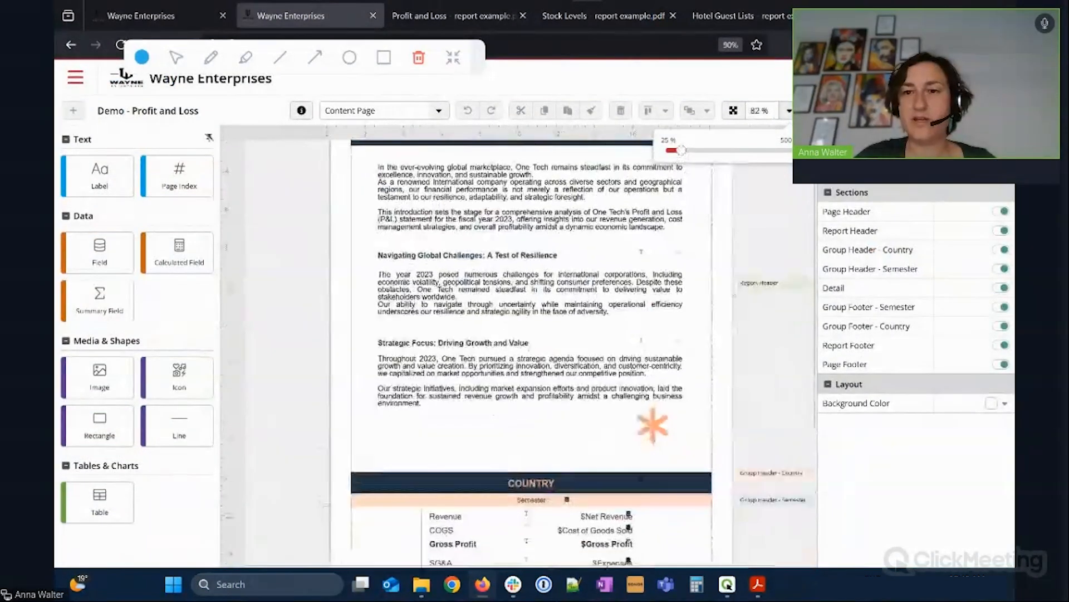
{"action": "left_click", "coordinate": [746, 307]}
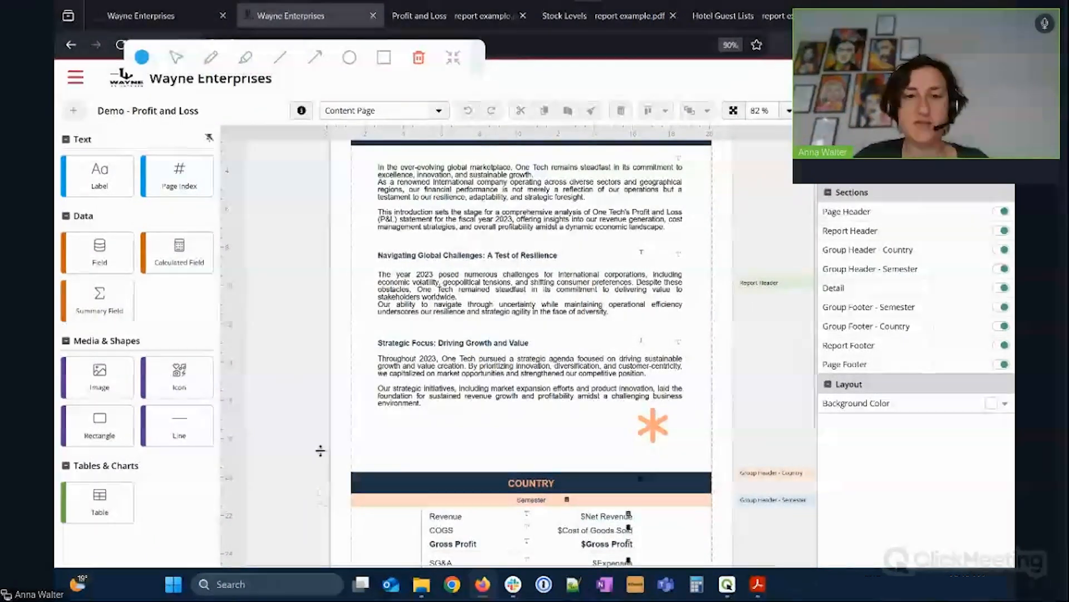
{"action": "scroll", "coordinate": [298, 411], "scroll_direction": "up", "scroll_amount": 2}
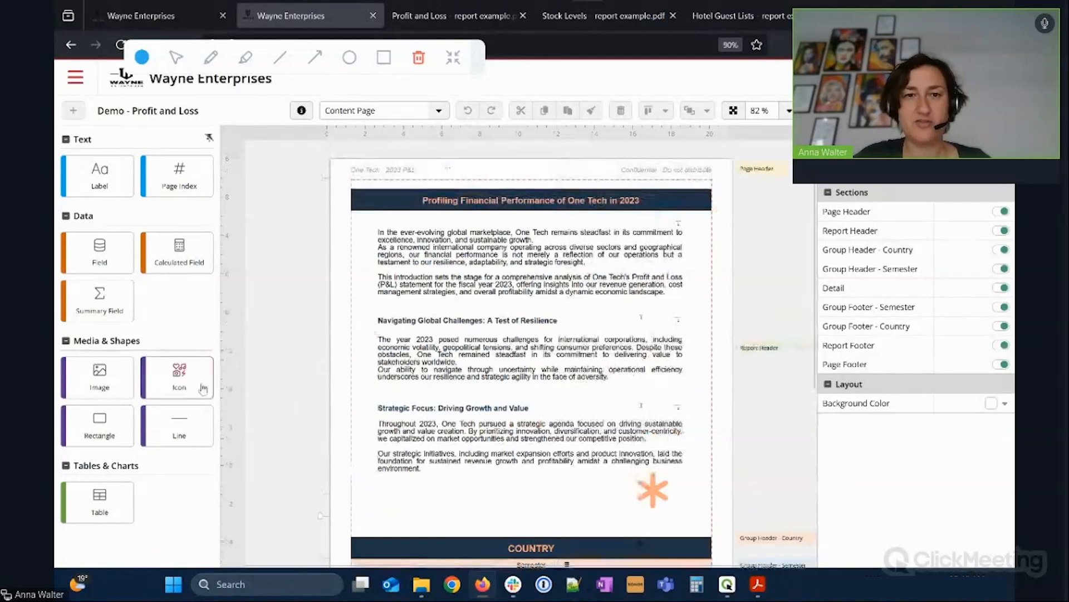
{"action": "scroll", "coordinate": [313, 309], "scroll_direction": "down", "scroll_amount": 2}
{"action": "scroll", "coordinate": [314, 309], "scroll_direction": "down", "scroll_amount": 1}
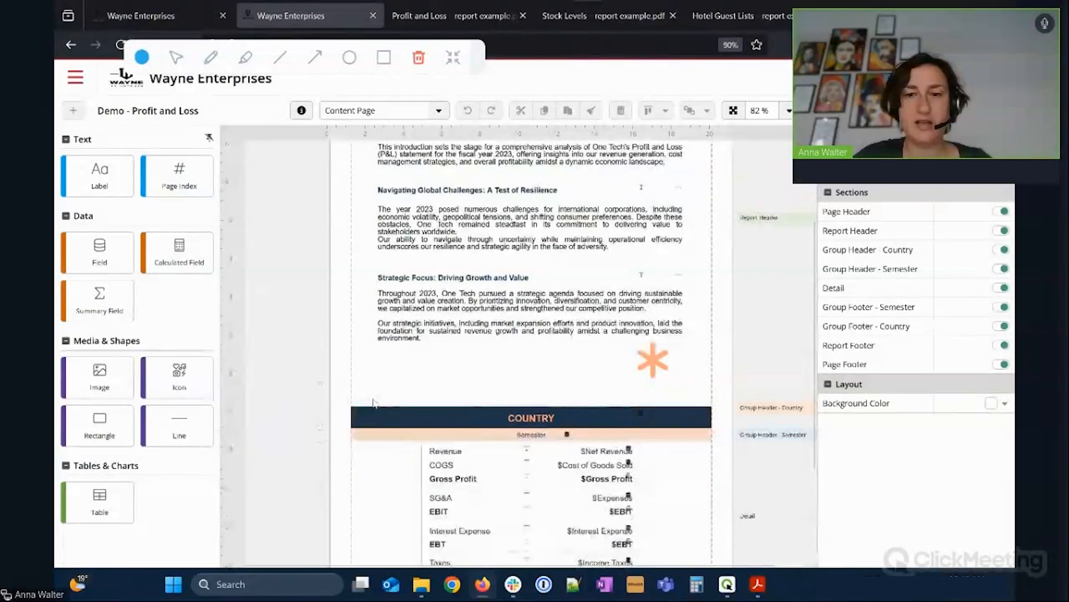
{"action": "left_click", "coordinate": [764, 413]}
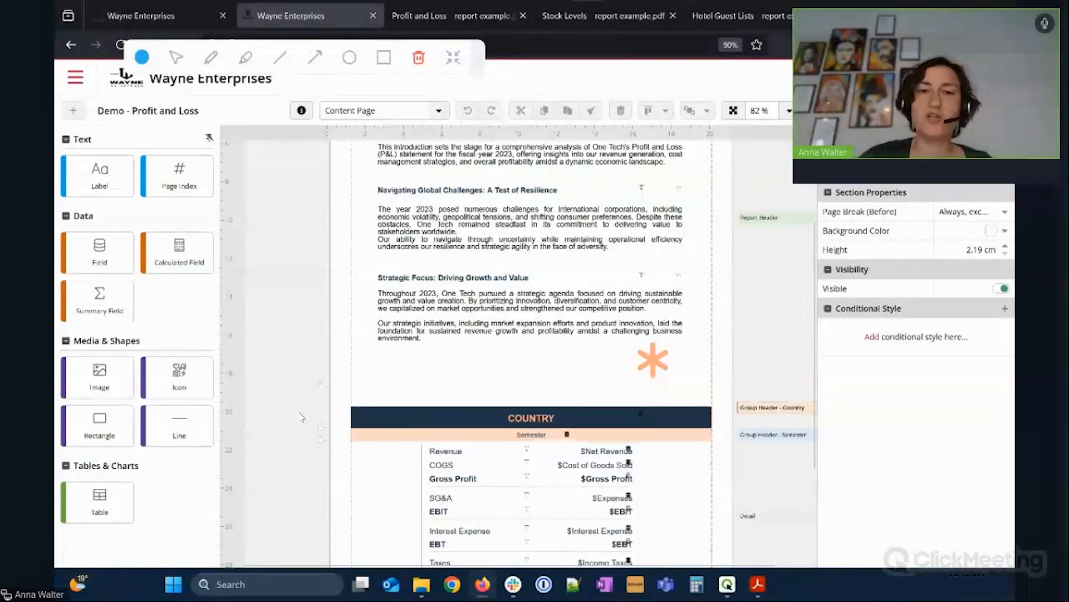
{"action": "scroll", "coordinate": [357, 386], "scroll_direction": "up", "scroll_amount": 2}
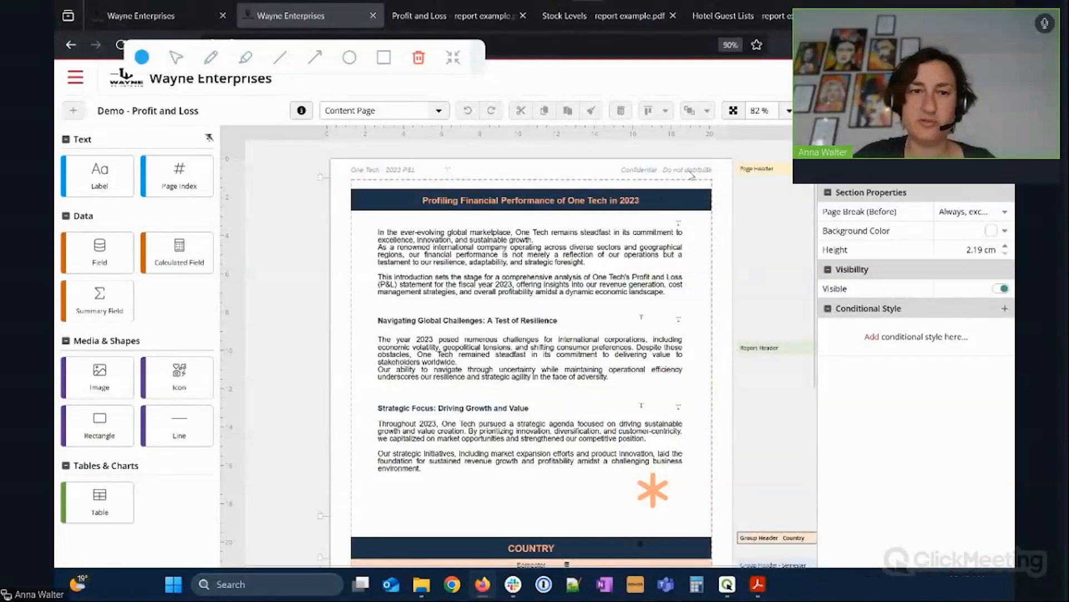
{"action": "scroll", "coordinate": [487, 194], "scroll_direction": "down", "scroll_amount": 5}
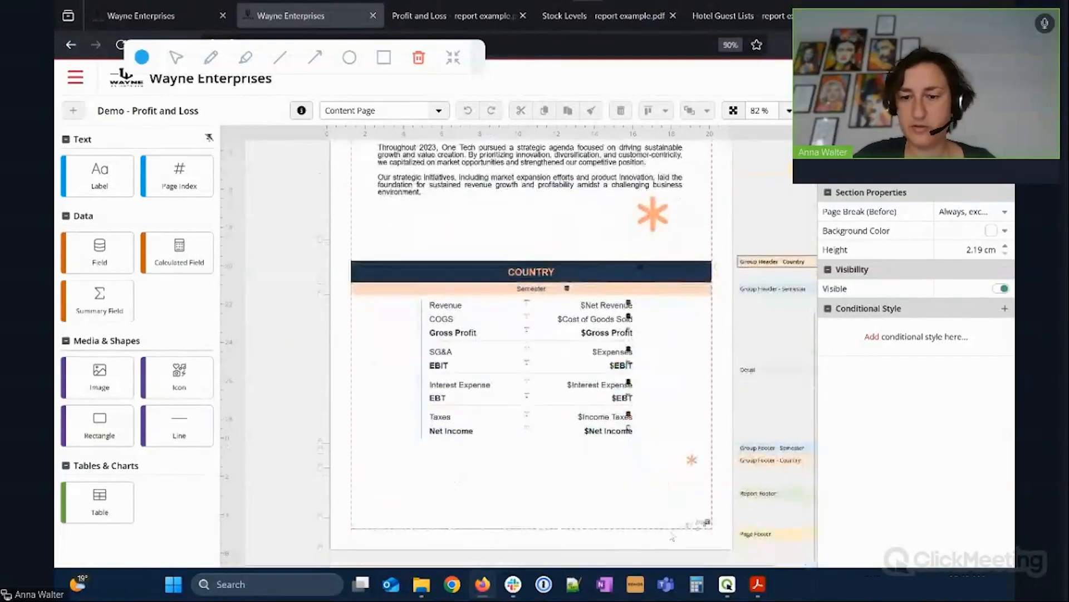
{"action": "left_click", "coordinate": [703, 530]}
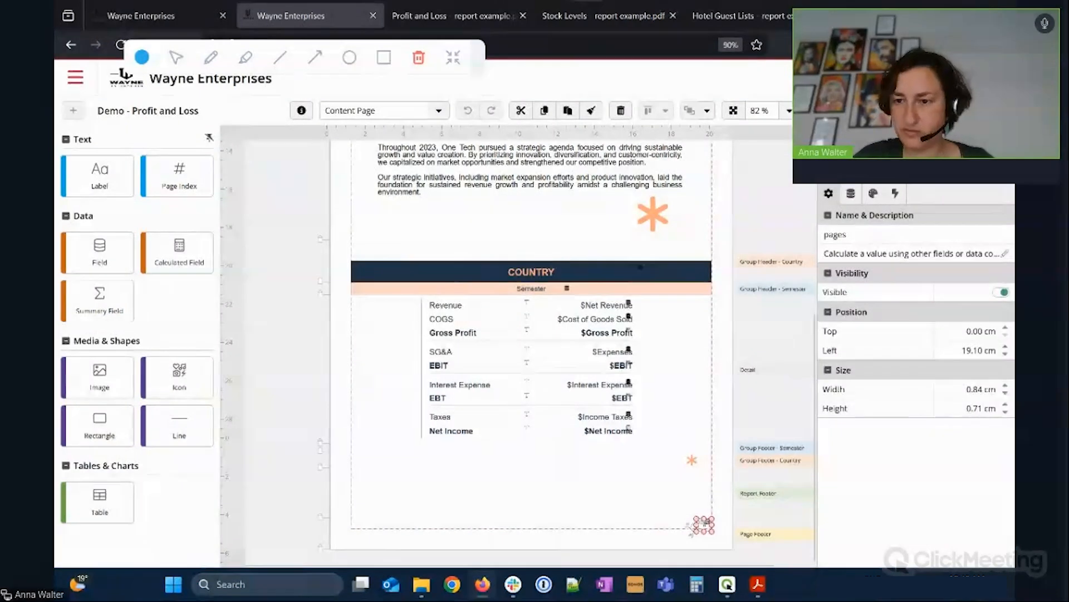
{"action": "left_click", "coordinate": [691, 527]}
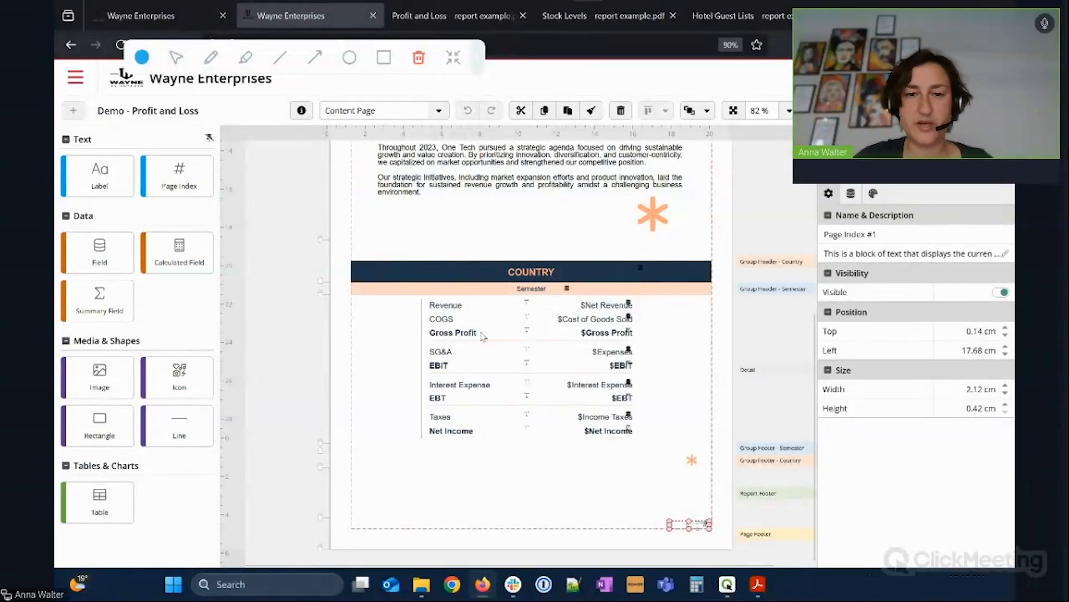
{"action": "left_click", "coordinate": [285, 324]}
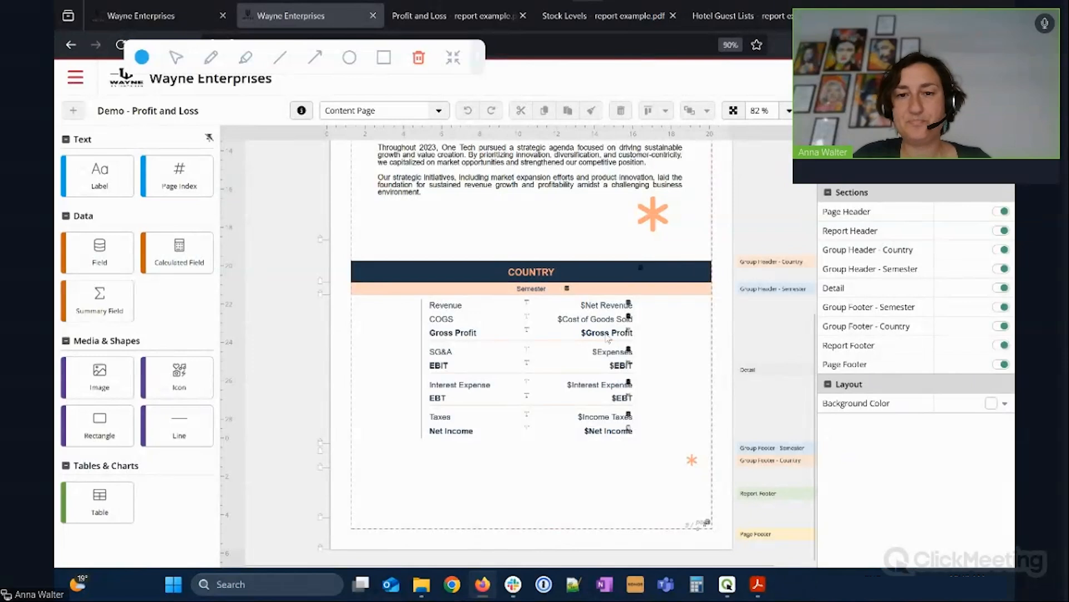
Inspect the Net Revenue, Cost of Goods Sold and Gross Profit fields' data properties.
{"action": "left_click", "coordinate": [598, 310]}
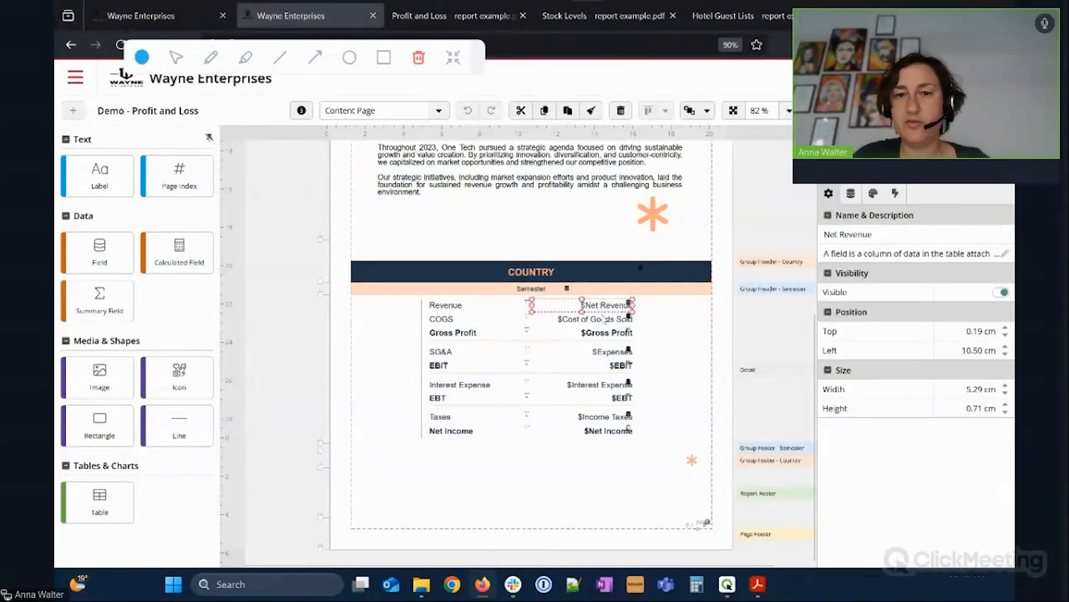
{"action": "left_click", "coordinate": [610, 323]}
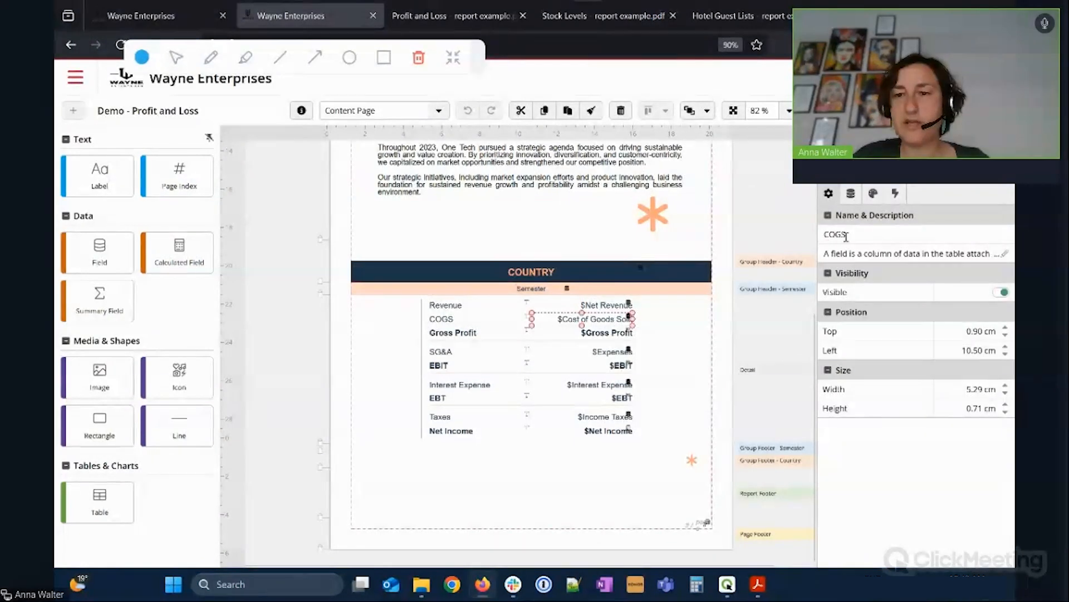
{"action": "left_click", "coordinate": [606, 306]}
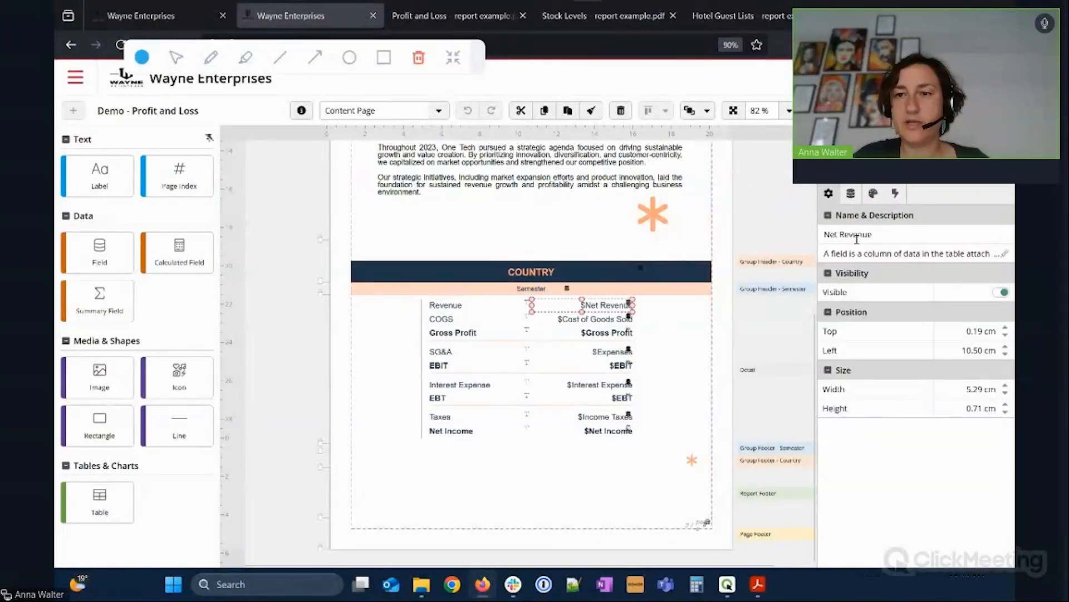
{"action": "left_click", "coordinate": [611, 339]}
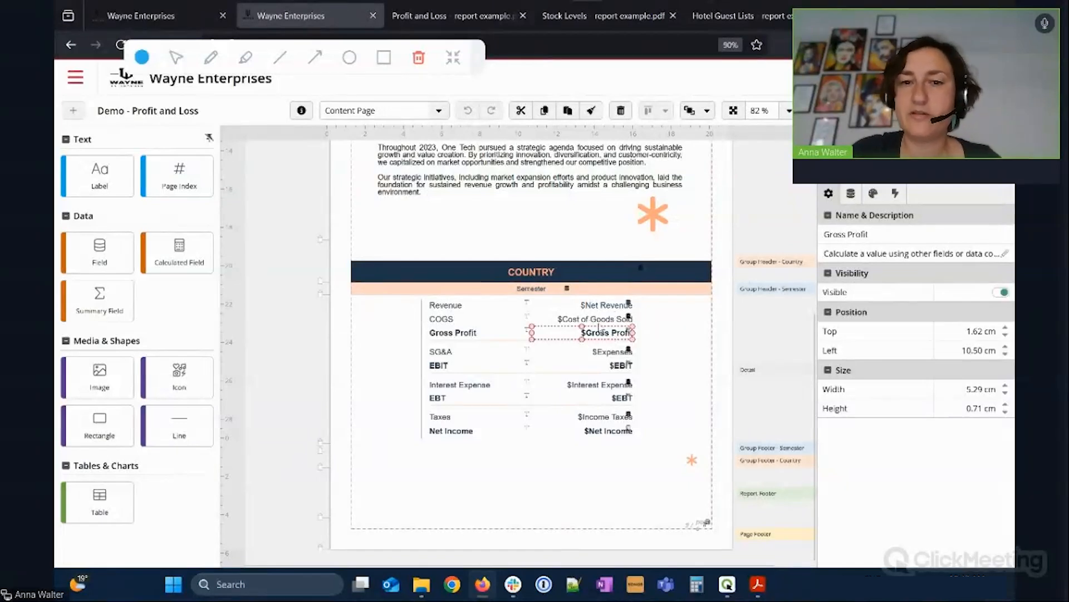
{"action": "left_click", "coordinate": [850, 193]}
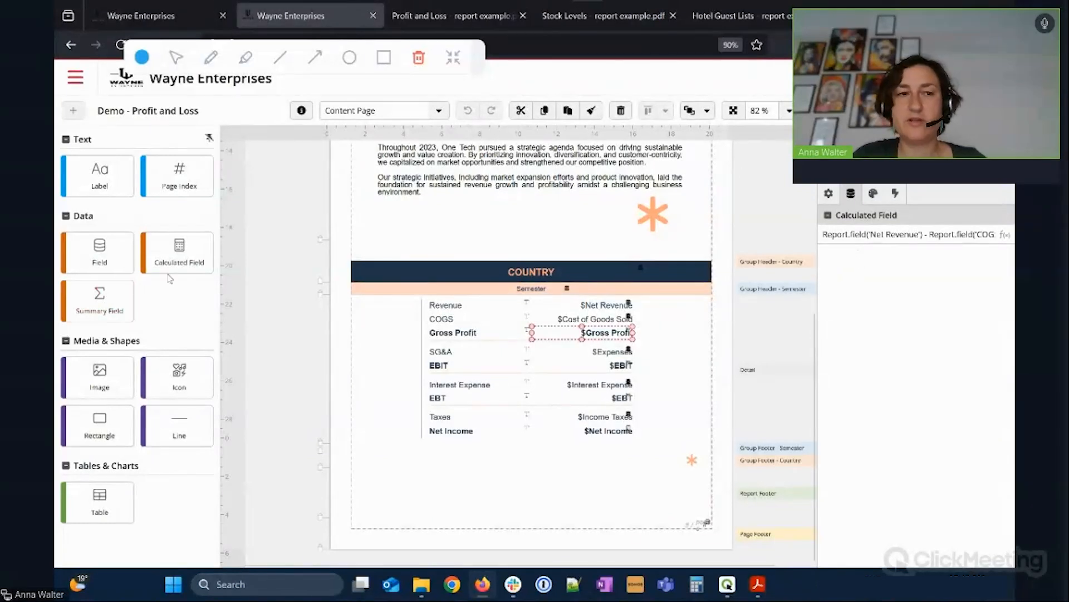
{"action": "left_click", "coordinate": [1005, 235]}
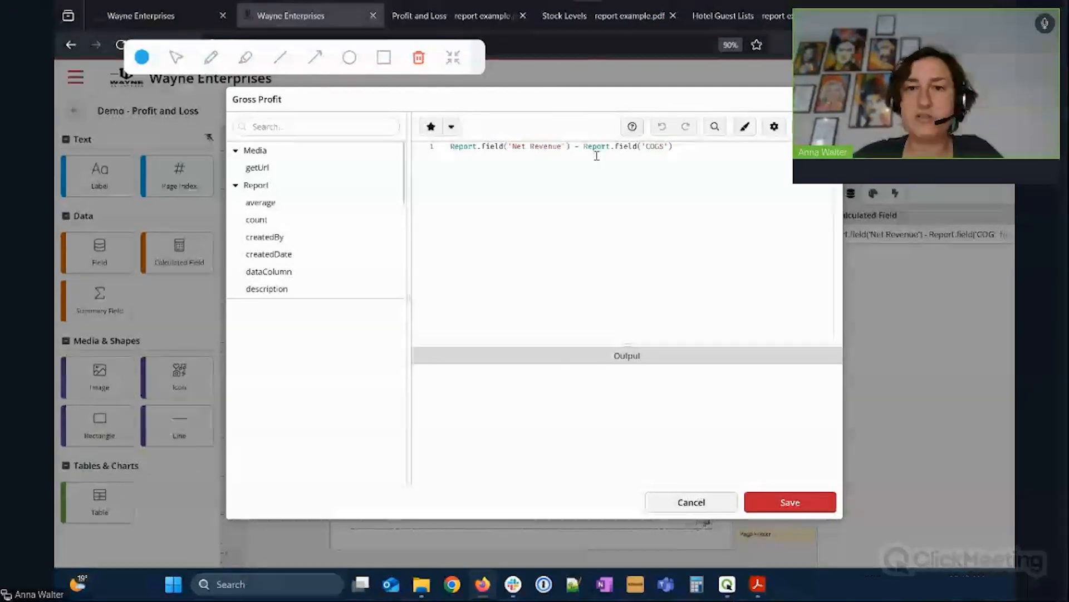
{"action": "left_click", "coordinate": [730, 505]}
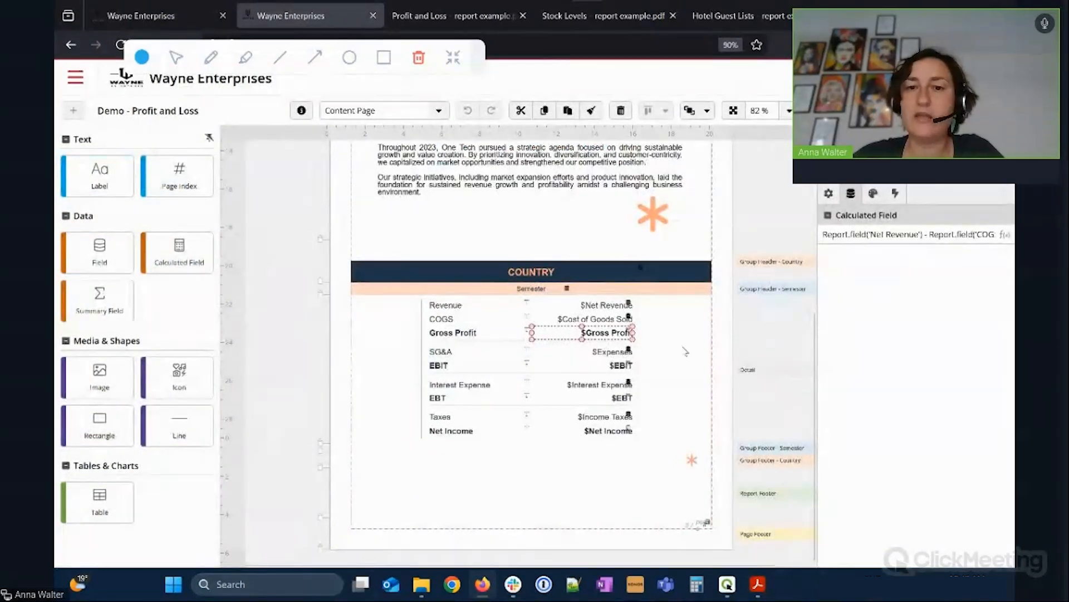
{"action": "left_click", "coordinate": [1005, 235]}
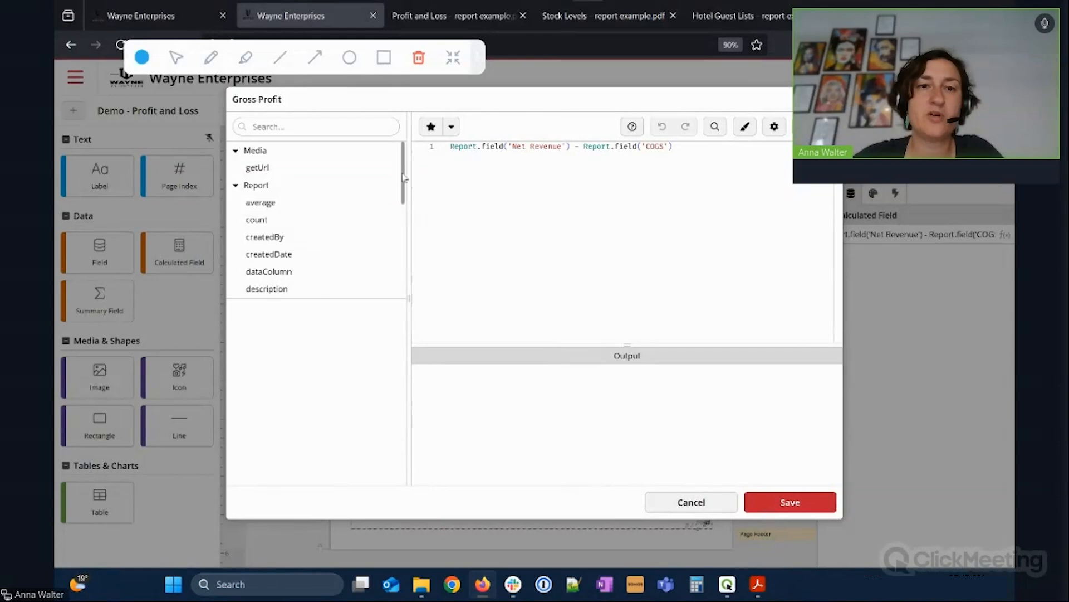
{"action": "mouse_move", "coordinate": [403, 178]}
{"action": "left_mouse_down"}
{"action": "mouse_move", "coordinate": [402, 265]}
{"action": "mouse_move", "coordinate": [404, 173]}
{"action": "left_mouse_up"}
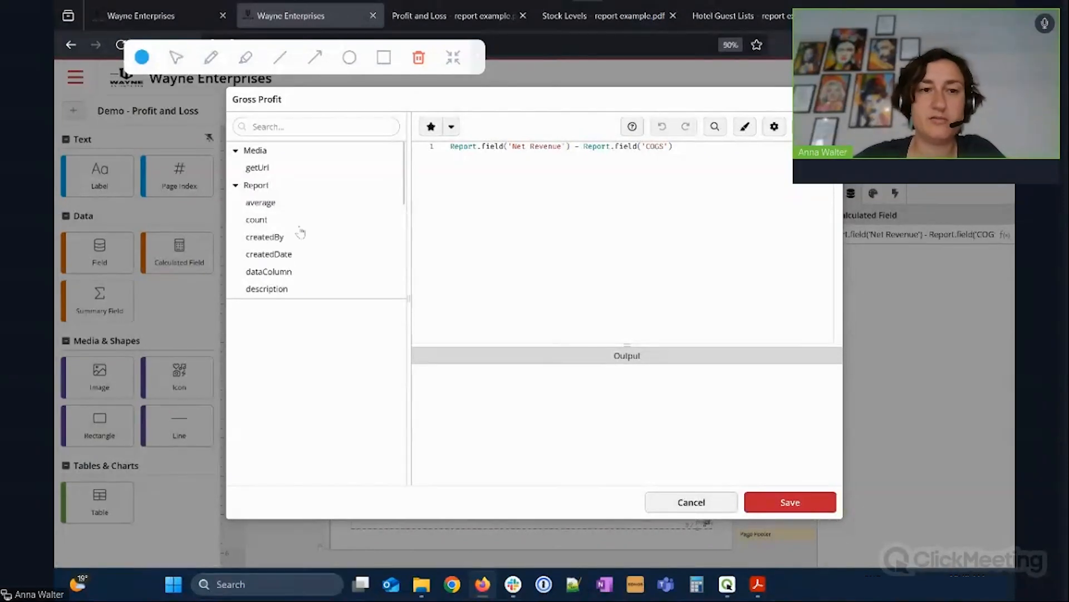
{"action": "scroll", "coordinate": [348, 198], "scroll_direction": "down", "scroll_amount": 1}
{"action": "scroll", "coordinate": [340, 201], "scroll_direction": "down", "scroll_amount": 1}
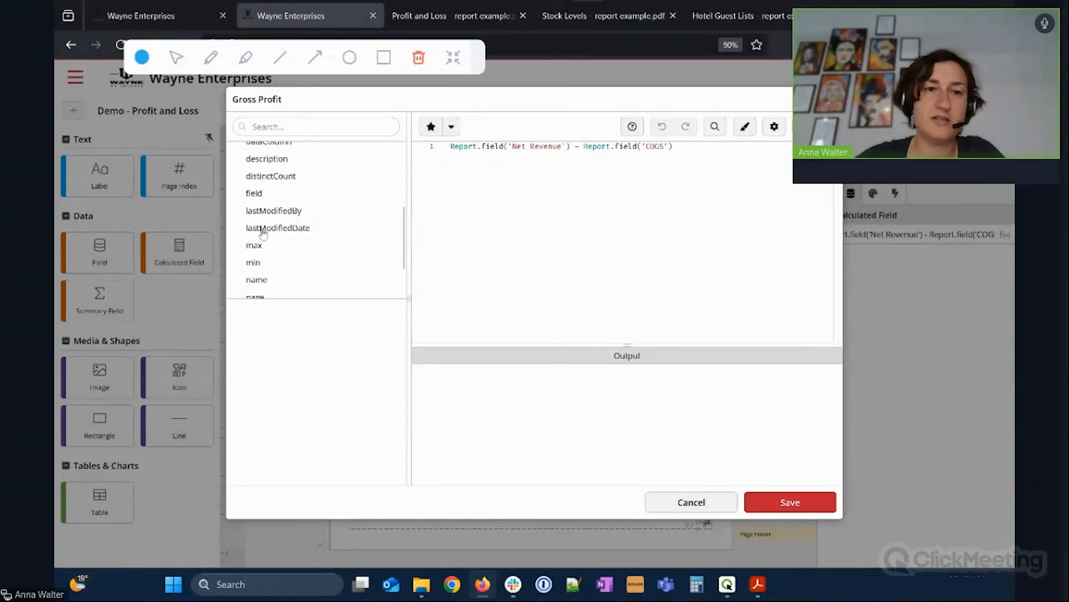
{"action": "scroll", "coordinate": [320, 242], "scroll_direction": "down", "scroll_amount": 2}
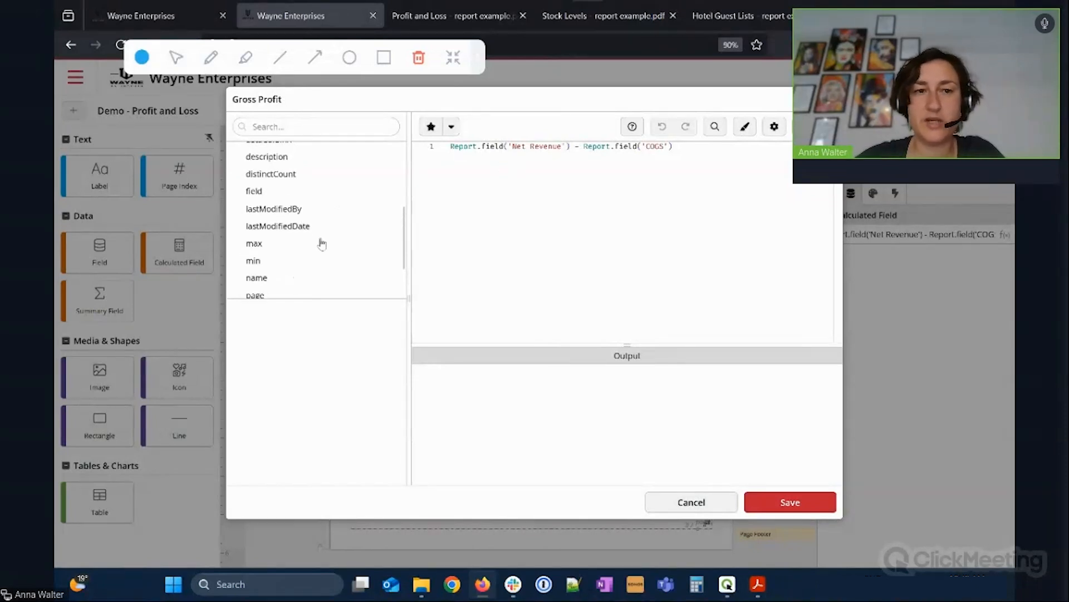
{"action": "left_click", "coordinate": [719, 504]}
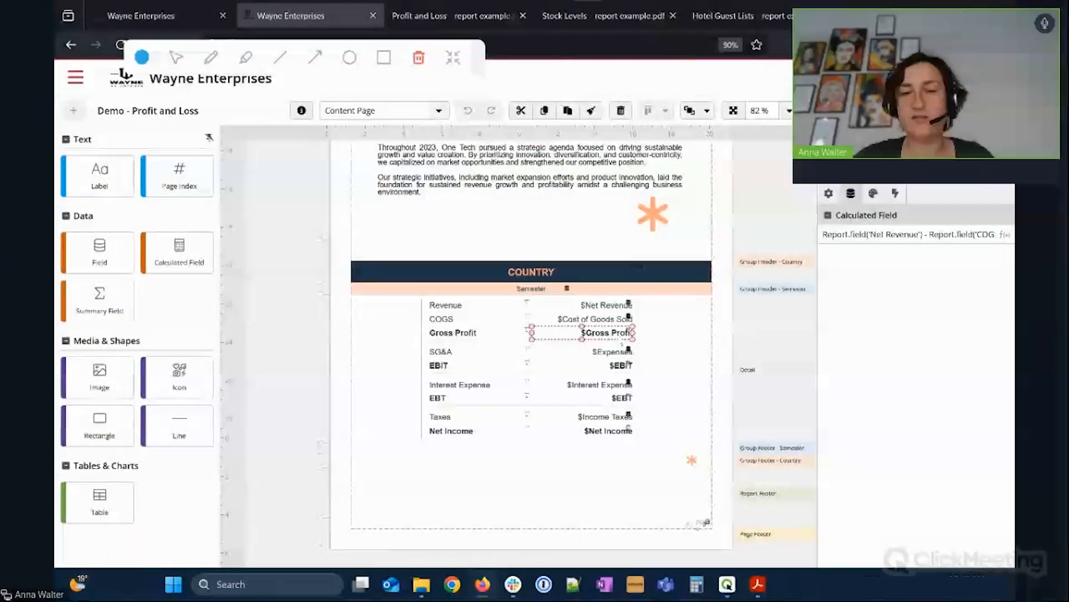
View the Net Income expression in the formula editor, cancel unchanged, and review the layout.
{"action": "left_click", "coordinate": [666, 352]}
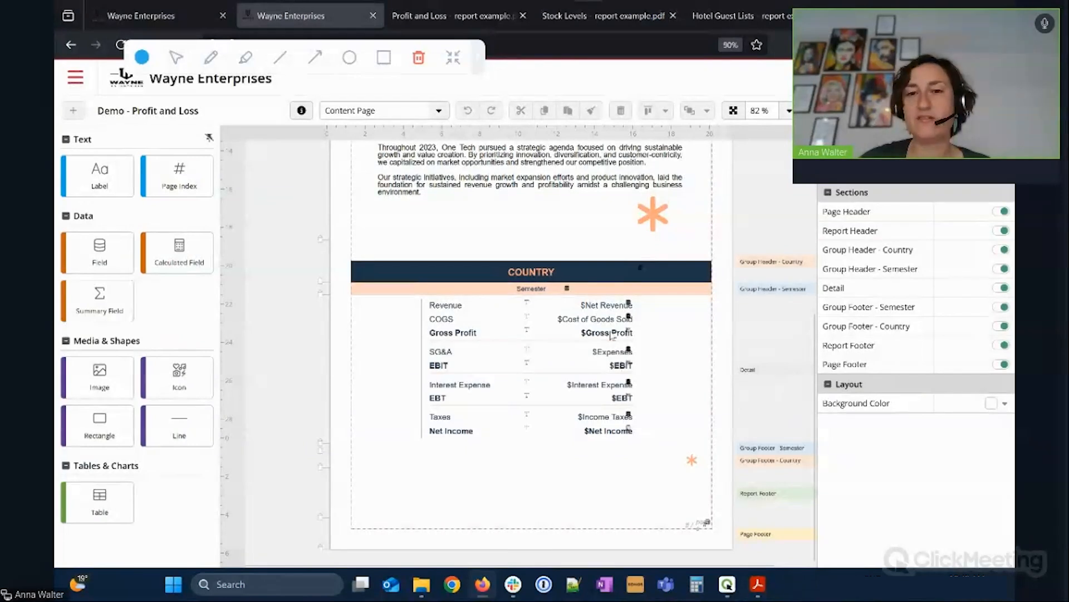
{"action": "left_click", "coordinate": [611, 435]}
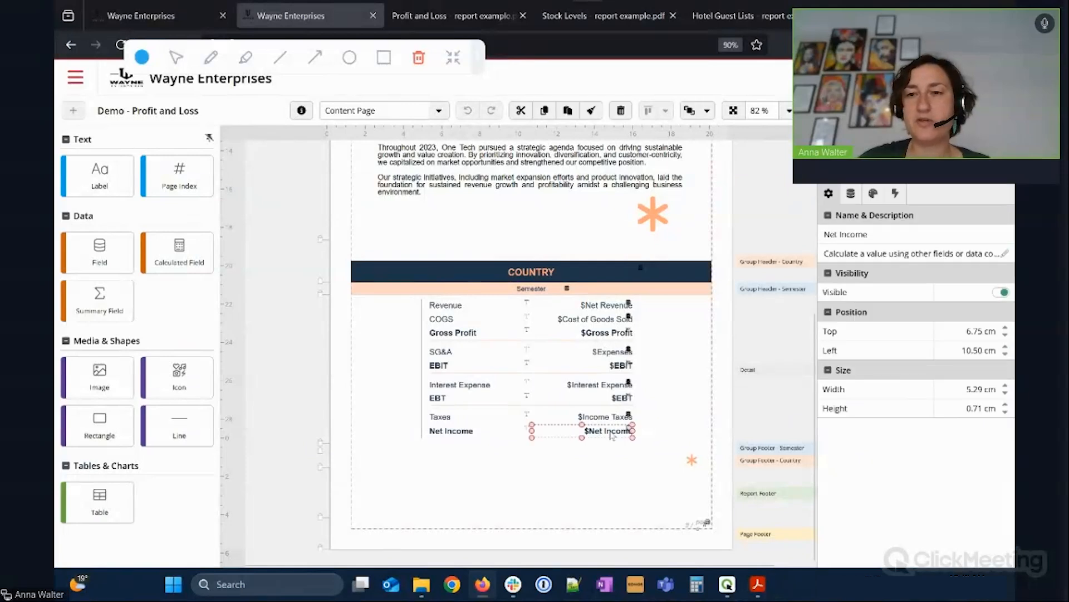
{"action": "left_click", "coordinate": [852, 195]}
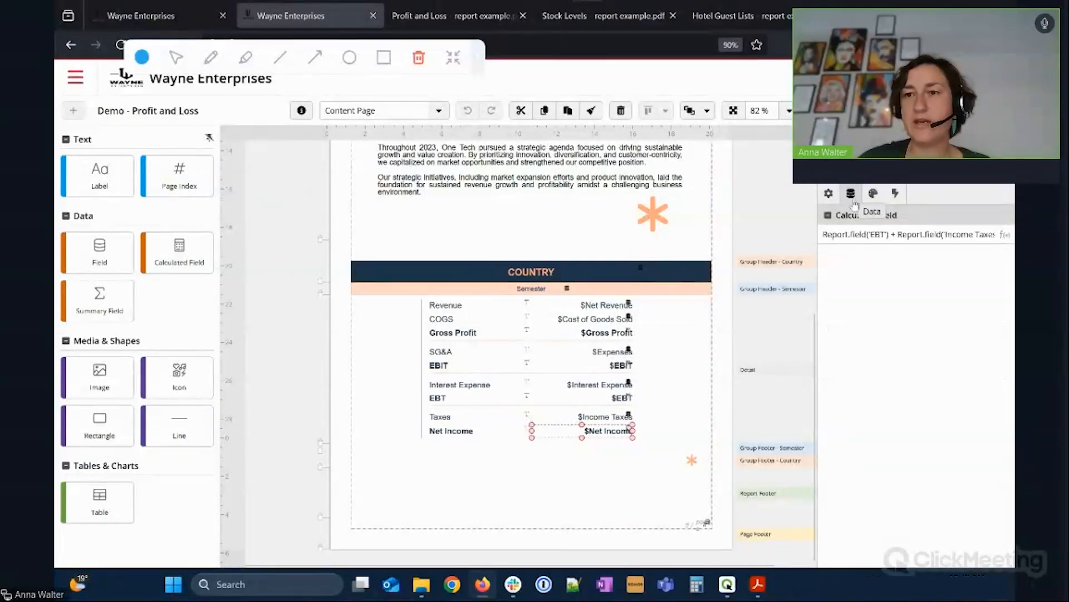
{"action": "left_click", "coordinate": [1005, 235]}
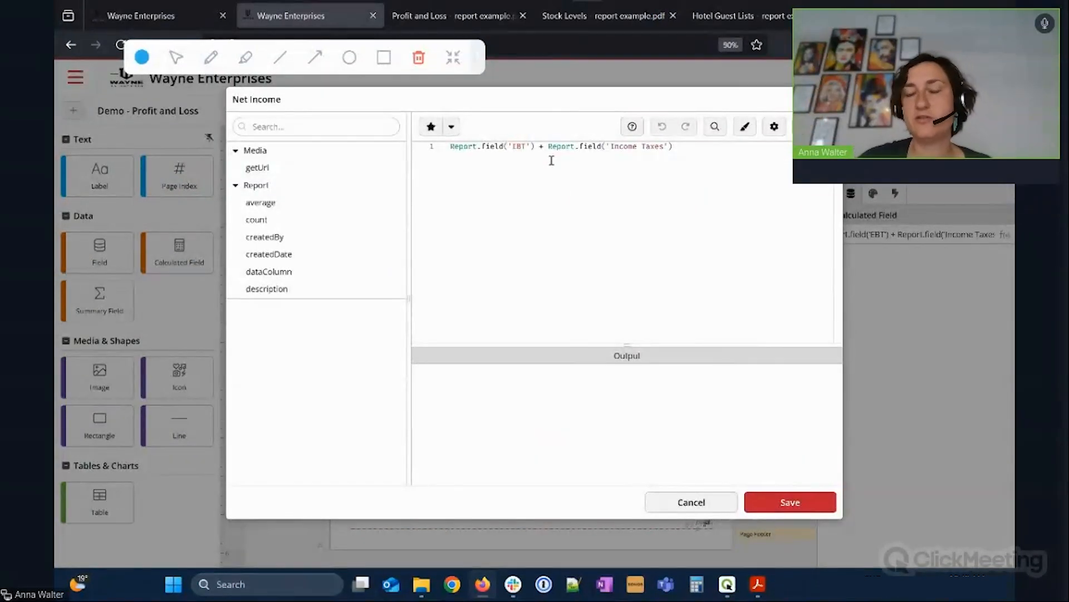
{"action": "left_click", "coordinate": [679, 501]}
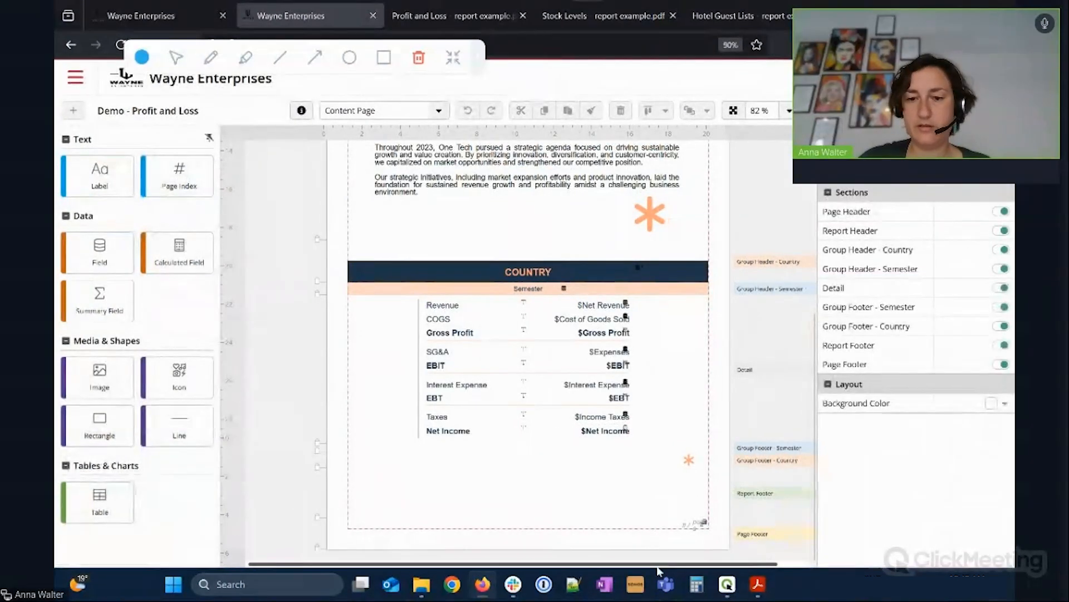
{"action": "left_click_drag", "start_coordinate": [746, 565], "coordinate": [774, 568]}
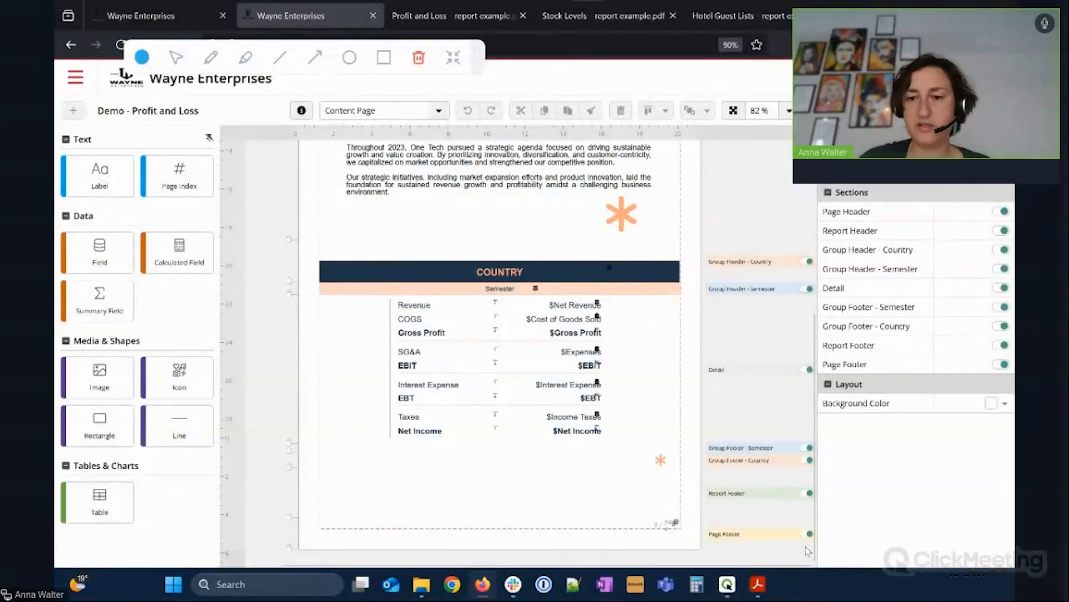
{"action": "scroll", "coordinate": [796, 301], "scroll_direction": "up", "scroll_amount": 5}
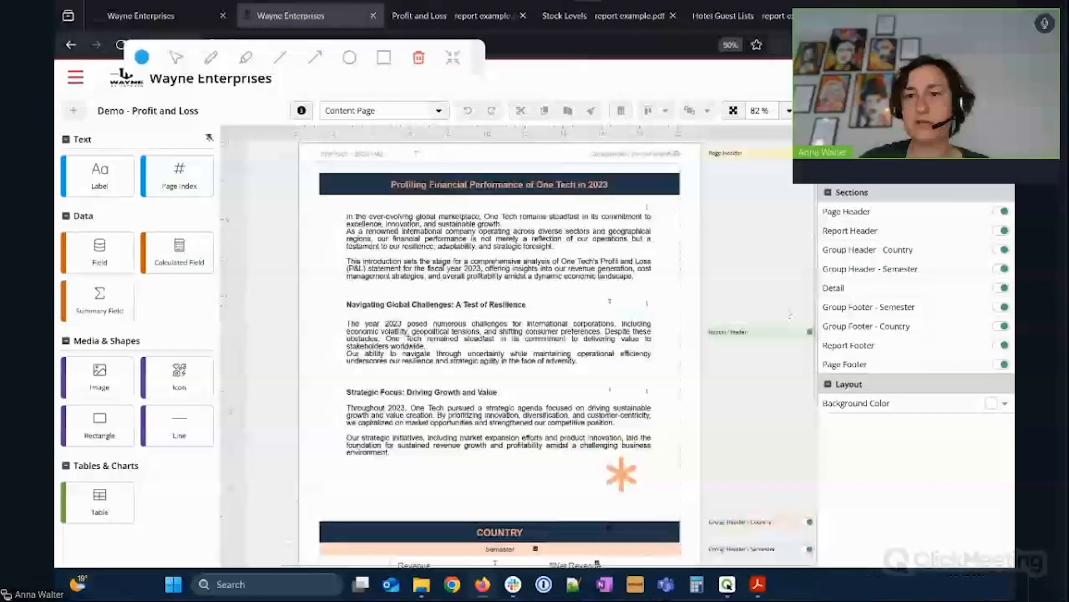
{"action": "scroll", "coordinate": [789, 312], "scroll_direction": "down", "scroll_amount": 5}
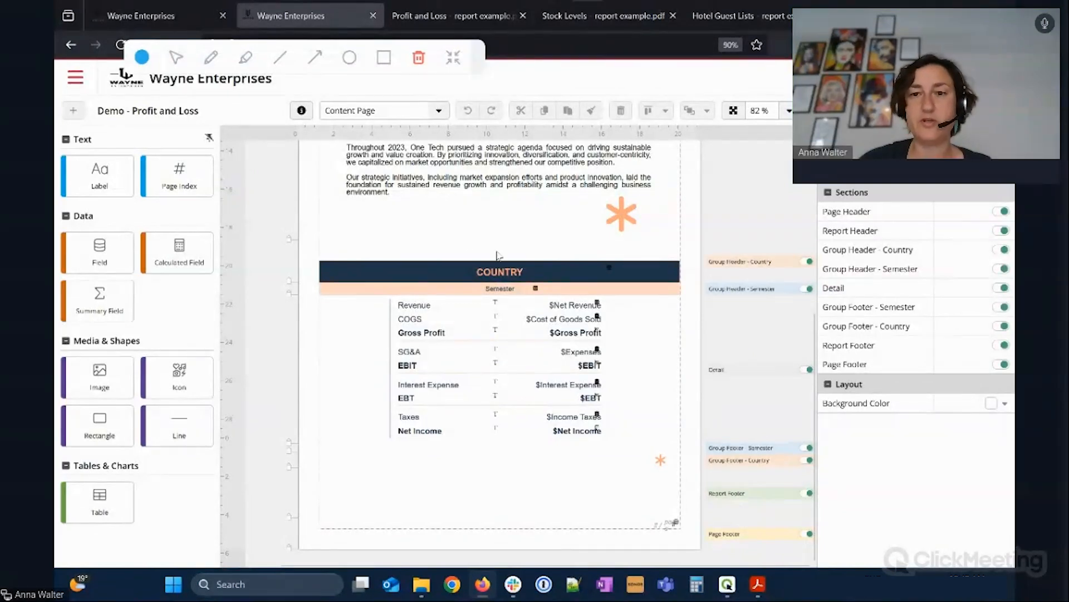
View the Back Cover Page, then close the Profit and Loss designer.
{"action": "left_click", "coordinate": [407, 112]}
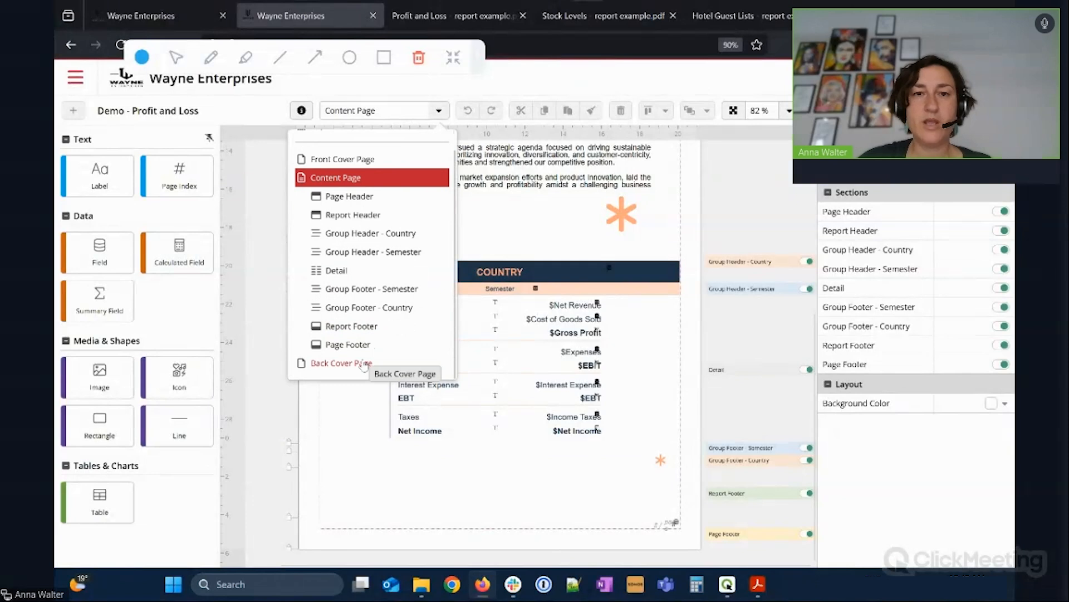
{"action": "left_click", "coordinate": [363, 365]}
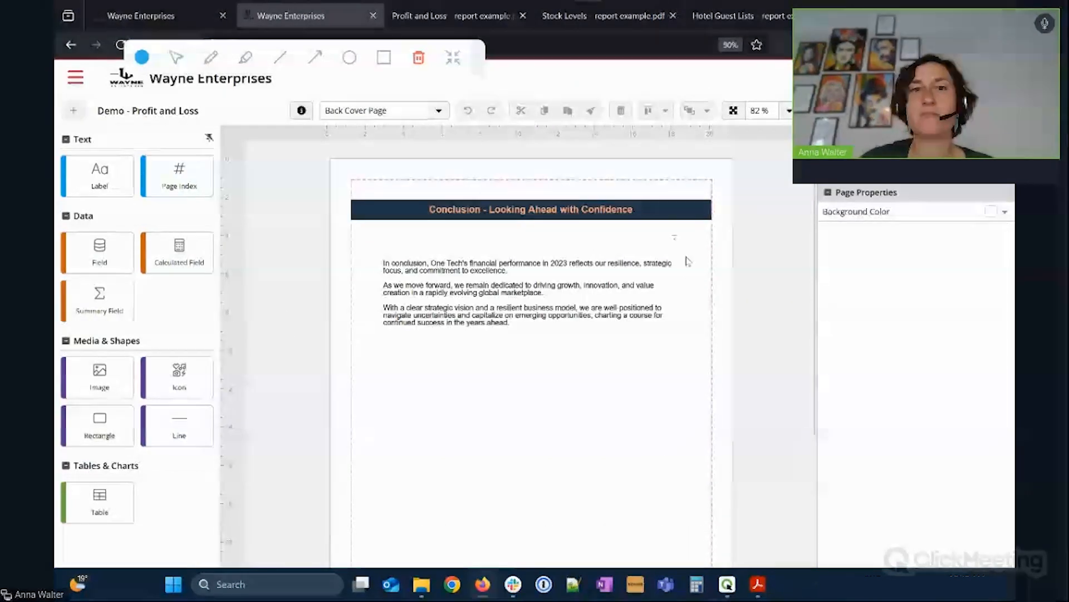
{"action": "left_click", "coordinate": [999, 110]}
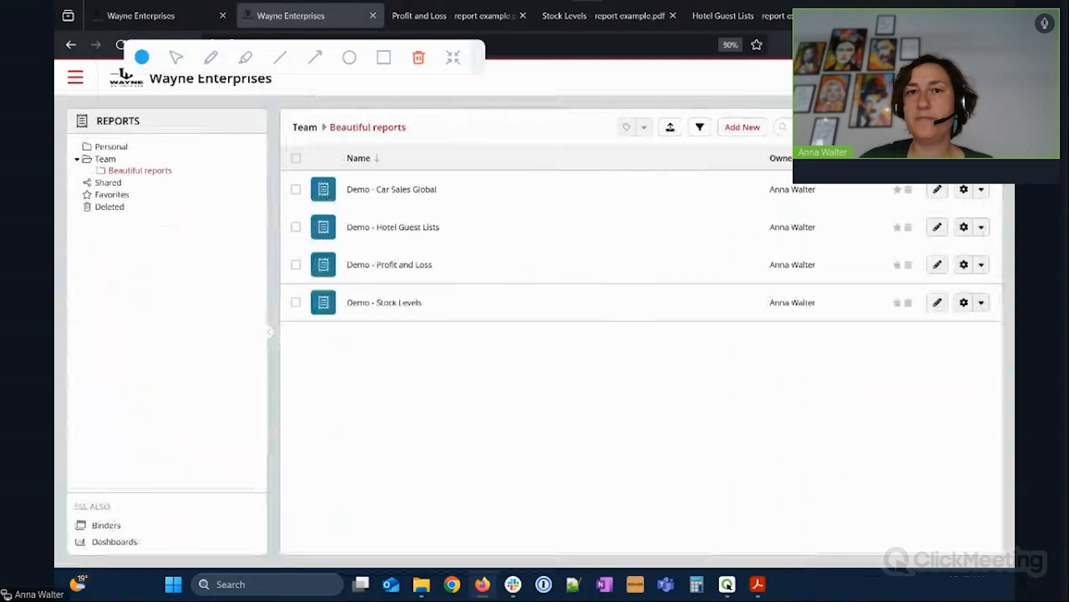
Review the Hotel Guest Lists PDF, then edit Demo - Hotel Guest Lists.
{"action": "left_click", "coordinate": [708, 17]}
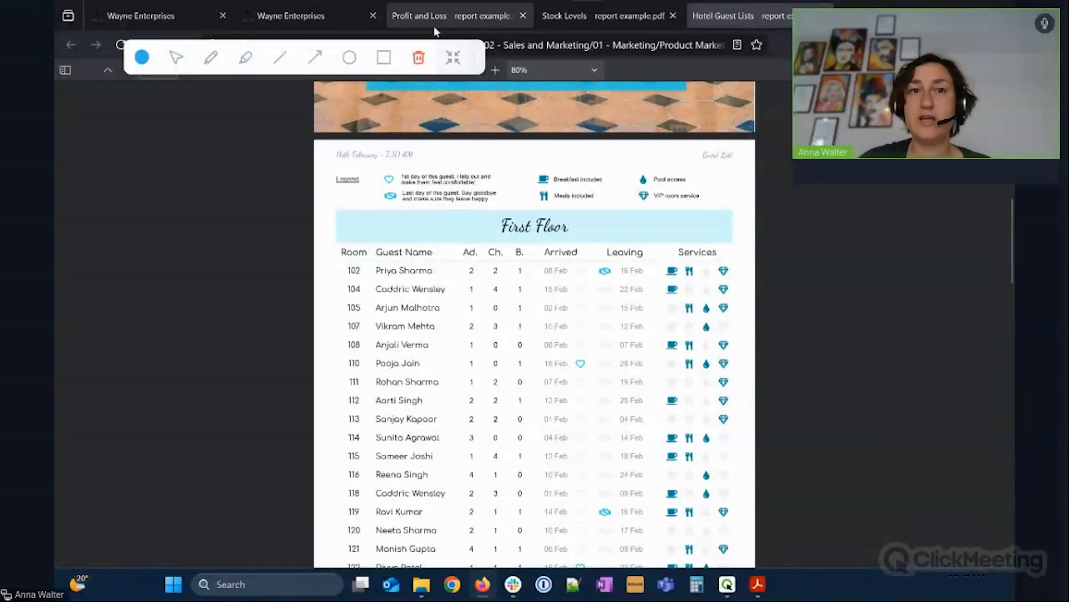
{"action": "left_click", "coordinate": [303, 17]}
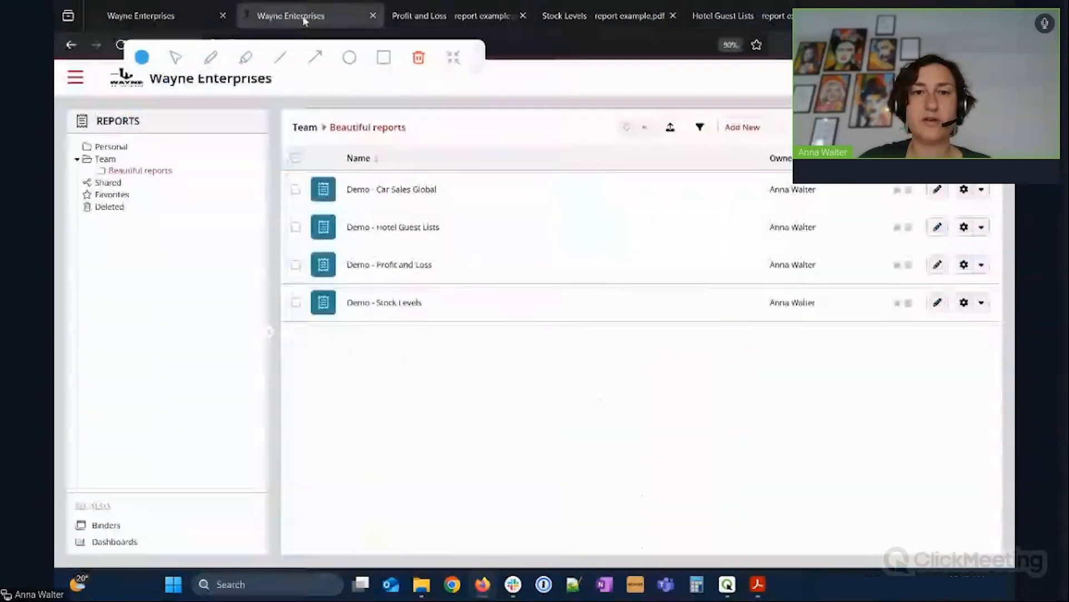
{"action": "left_click", "coordinate": [935, 228]}
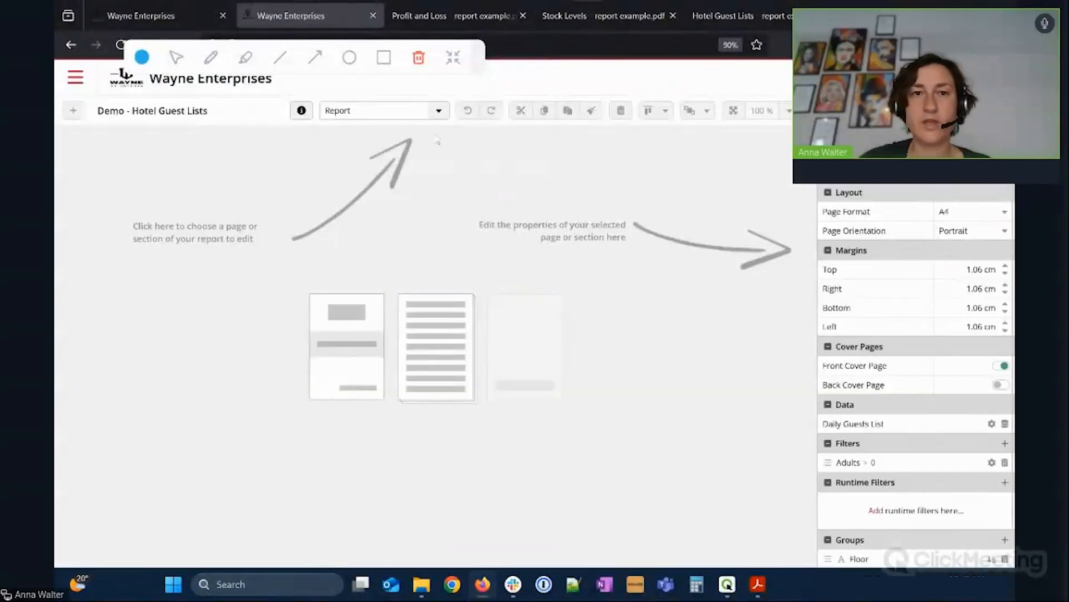
Switch to the Content Page and unpin the element panel to free canvas space.
{"action": "left_click", "coordinate": [437, 110]}
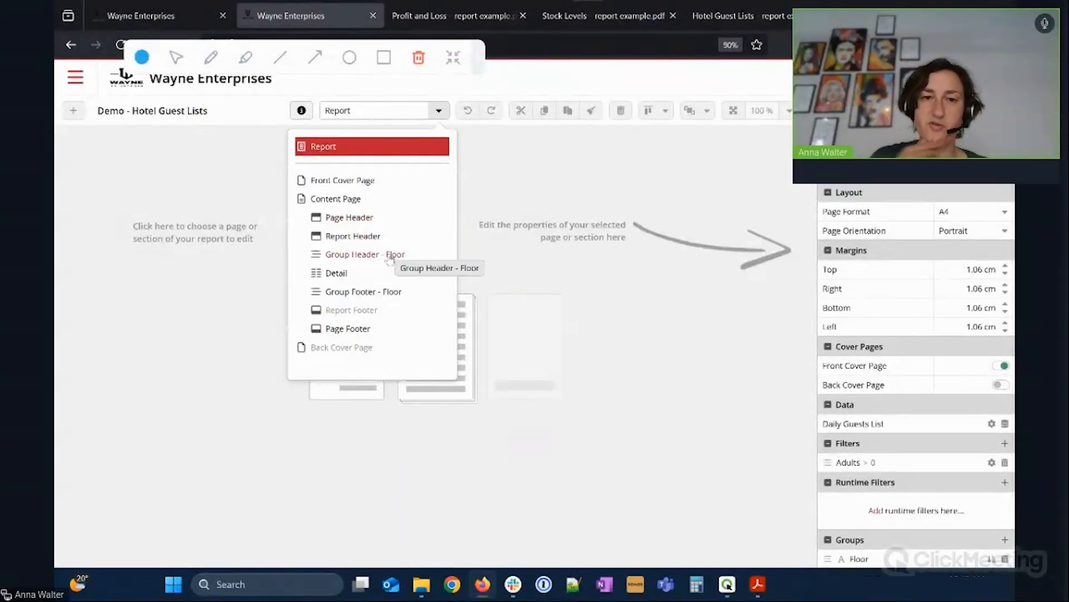
{"action": "left_click", "coordinate": [350, 201]}
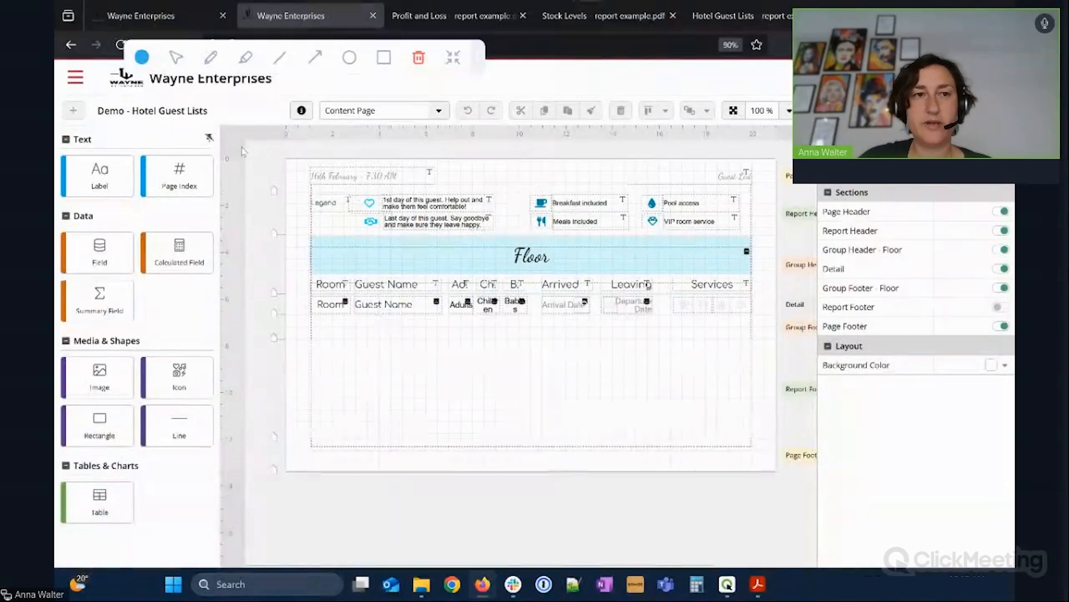
{"action": "left_click", "coordinate": [209, 137]}
{"action": "left_click", "coordinate": [483, 535]}
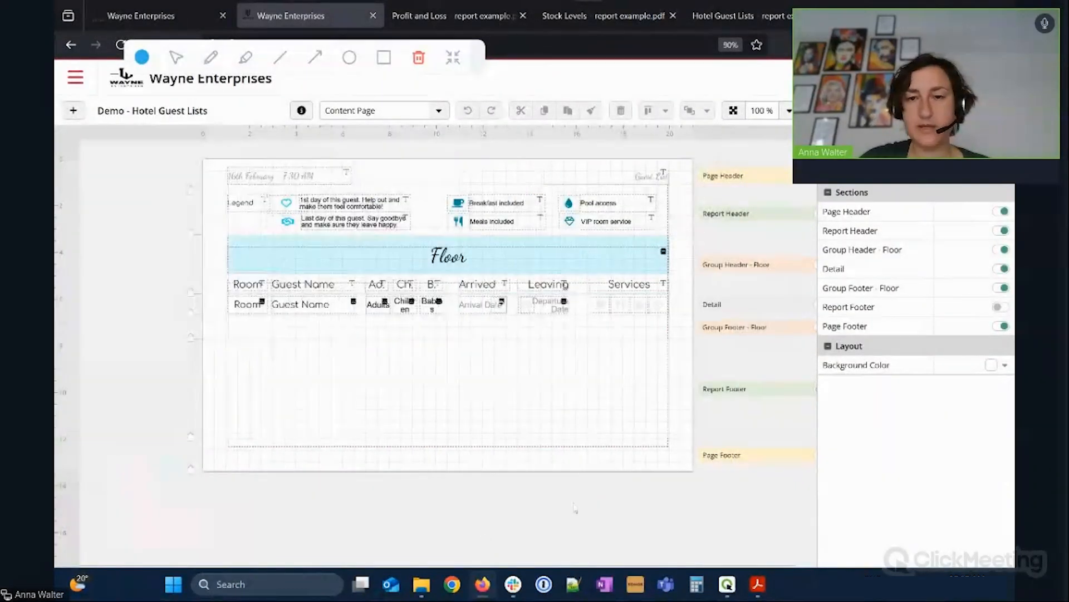
Zoom the canvas to 139% and select the Breakfast icon in the Services column.
{"action": "left_click", "coordinate": [789, 111]}
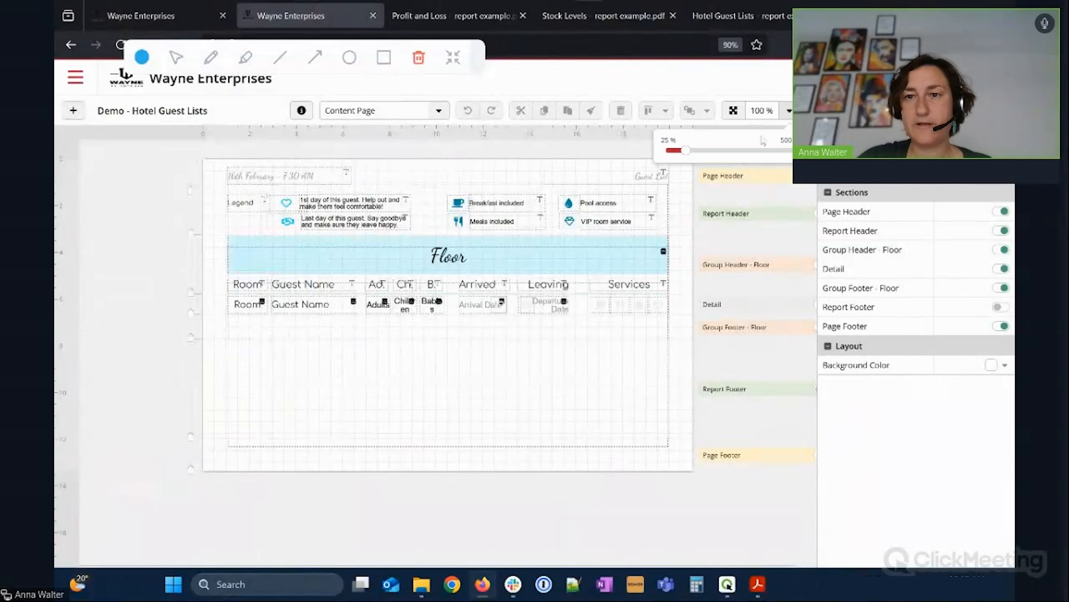
{"action": "left_click", "coordinate": [696, 151]}
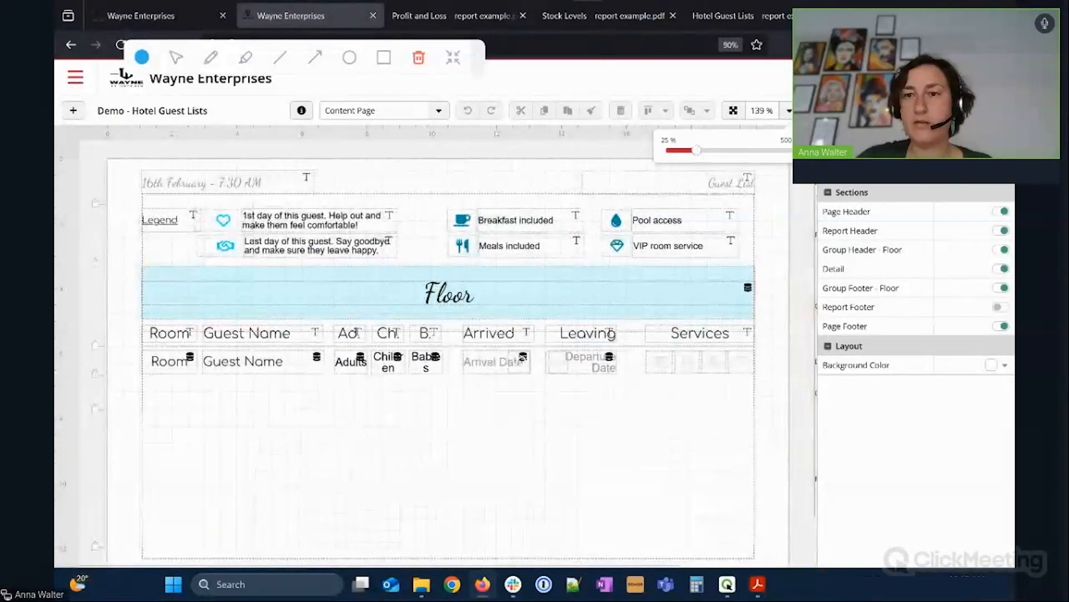
{"action": "left_click", "coordinate": [842, 111]}
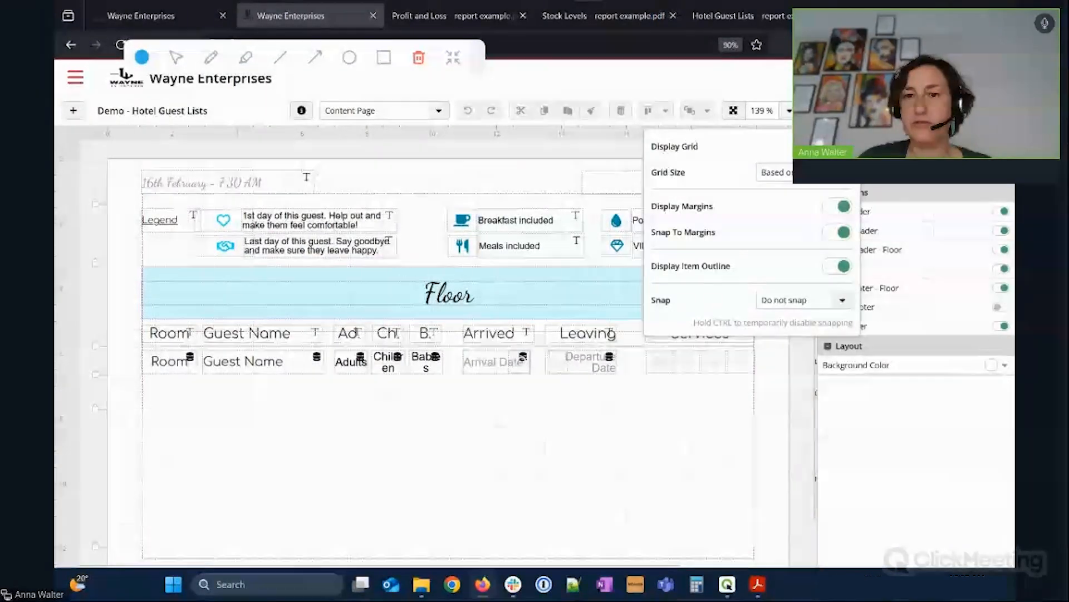
{"action": "left_click", "coordinate": [802, 362]}
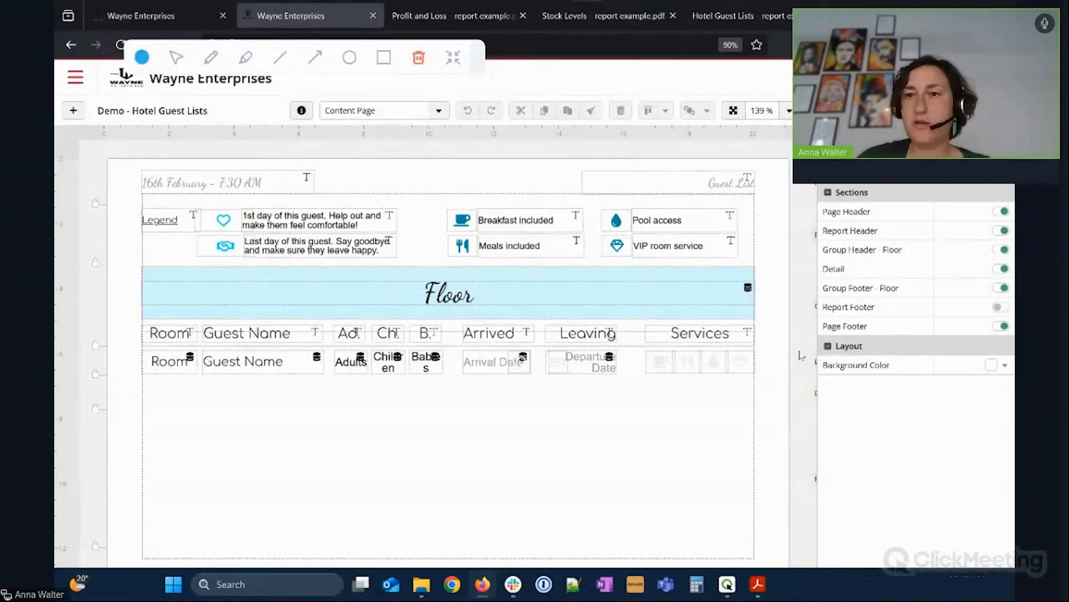
{"action": "left_click_drag", "start_coordinate": [665, 565], "coordinate": [761, 563]}
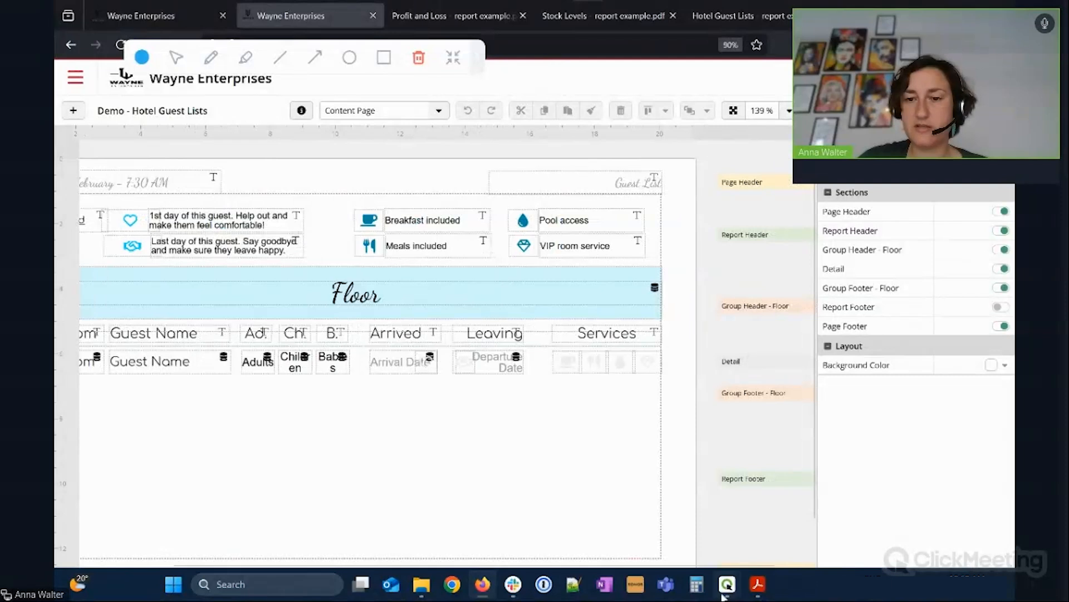
{"action": "left_click_drag", "start_coordinate": [748, 565], "coordinate": [673, 563]}
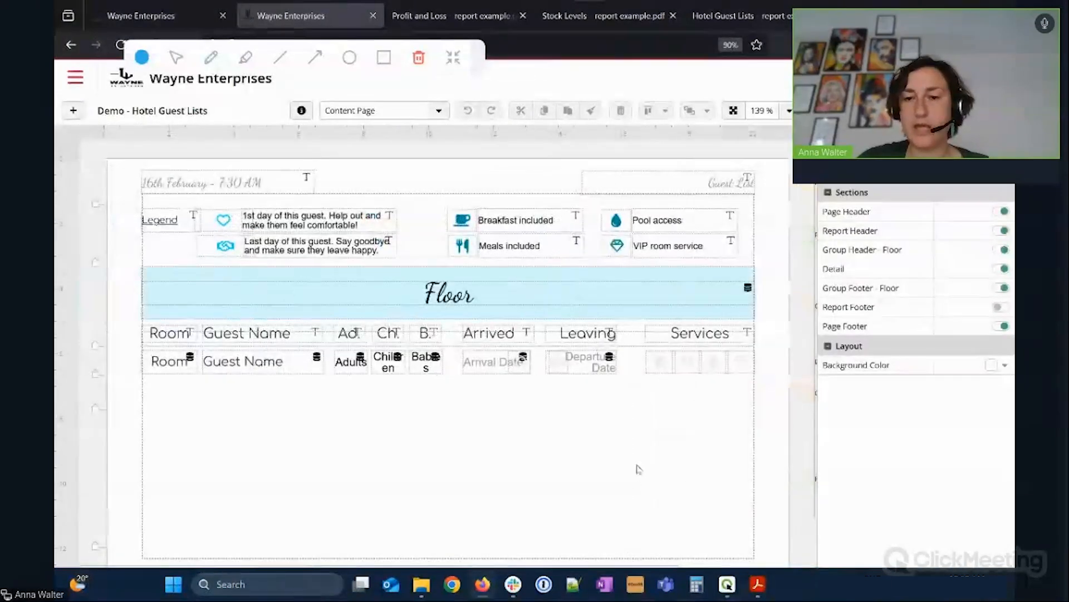
{"action": "left_click", "coordinate": [662, 366]}
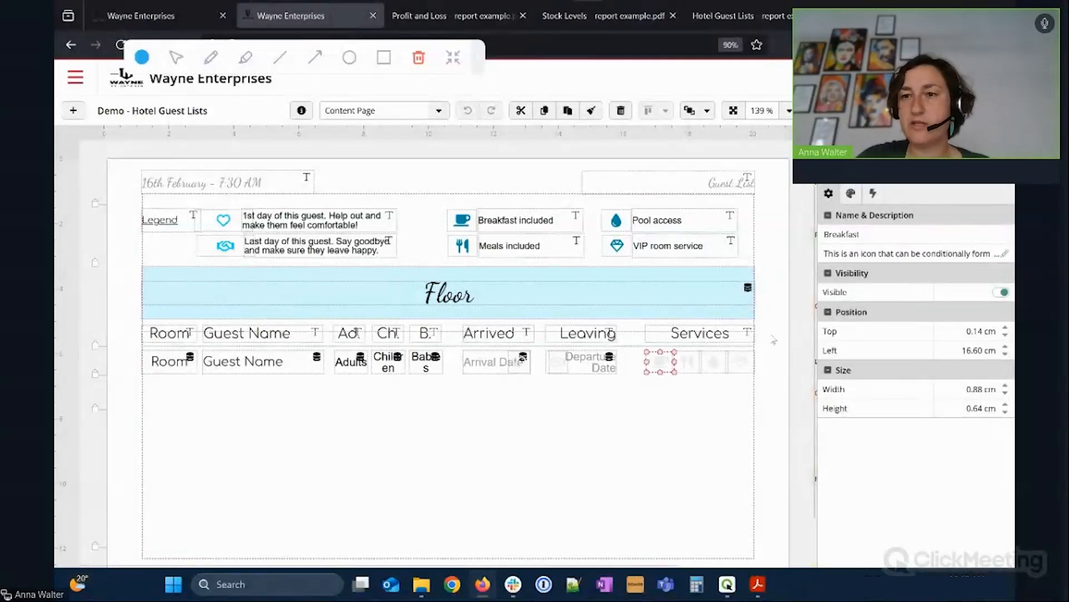
Open the Breakfast icon's conditional style: Report.dataColumn('Breakfast') === 1 with blue font.
{"action": "left_click", "coordinate": [851, 194]}
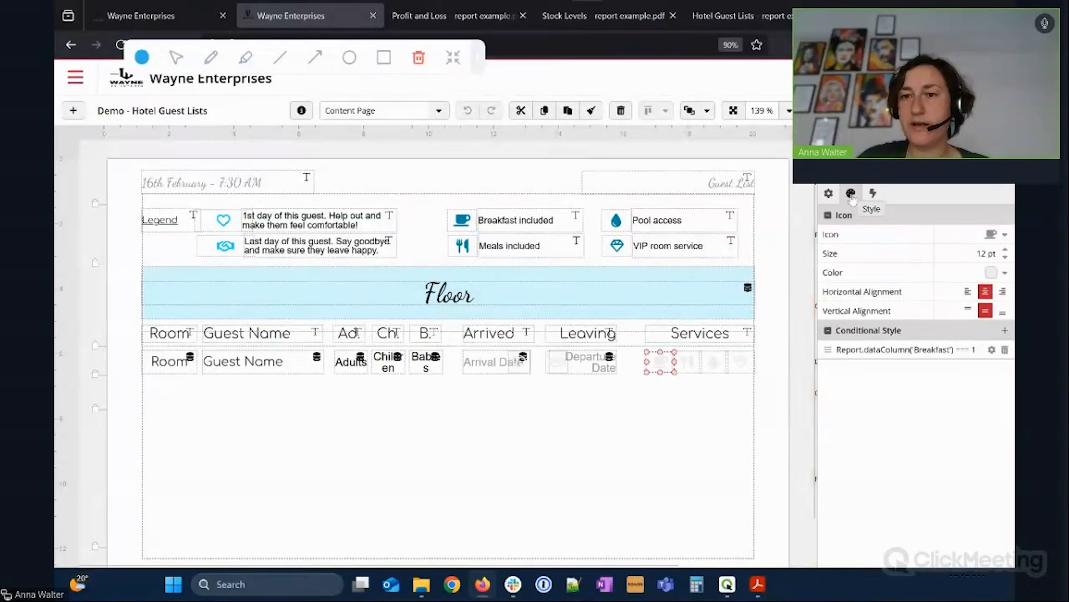
{"action": "left_click", "coordinate": [992, 350]}
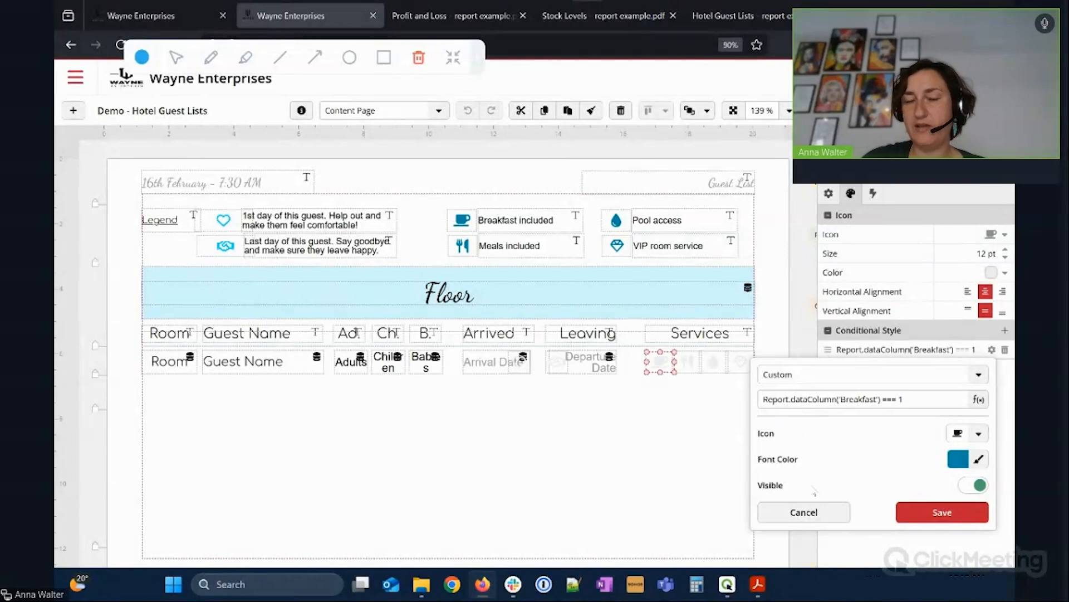
{"action": "left_click", "coordinate": [141, 17]}
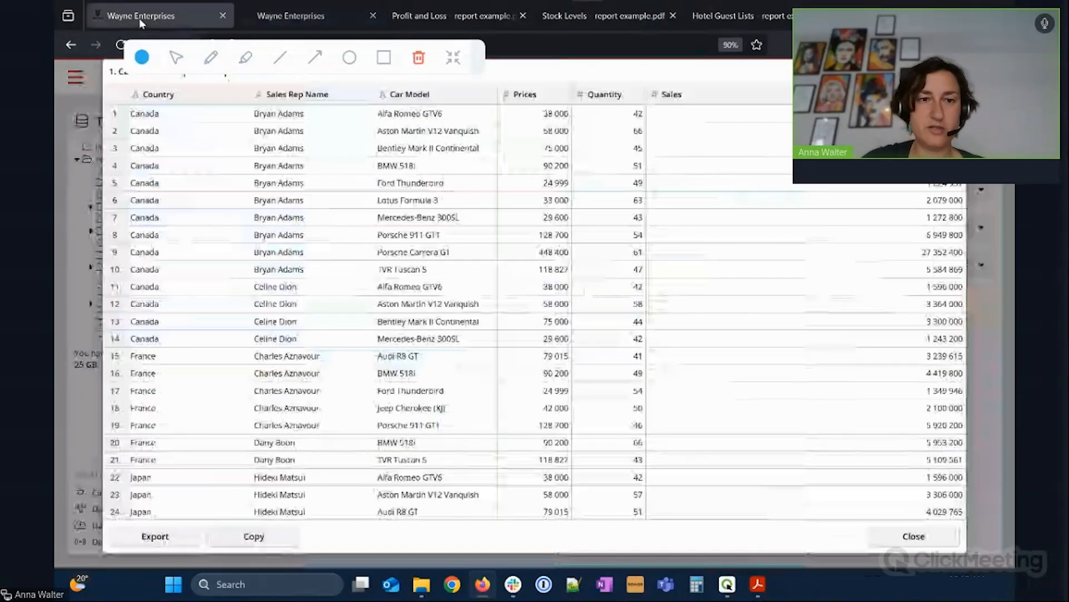
{"action": "left_click", "coordinate": [914, 536]}
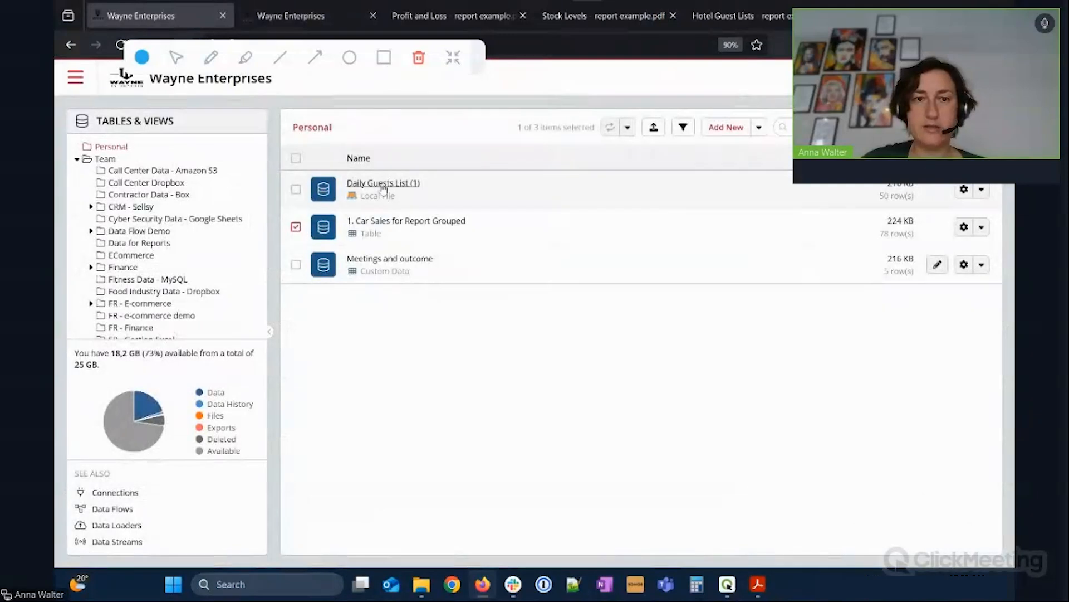
{"action": "left_click", "coordinate": [383, 184]}
{"action": "left_click_drag", "start_coordinate": [218, 521], "coordinate": [248, 520]}
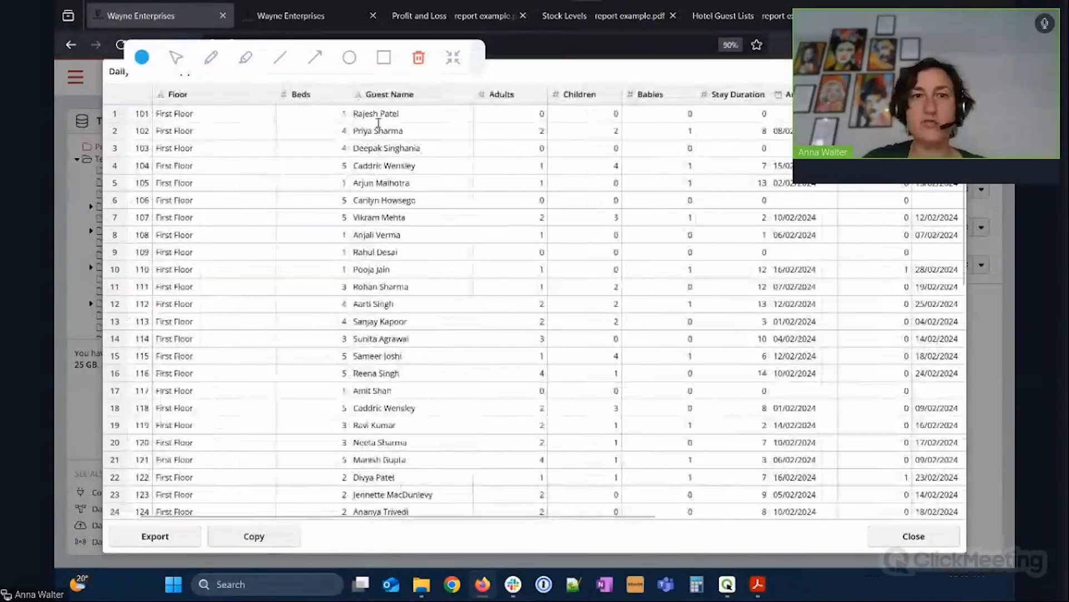
{"action": "left_click_drag", "start_coordinate": [406, 514], "coordinate": [691, 522]}
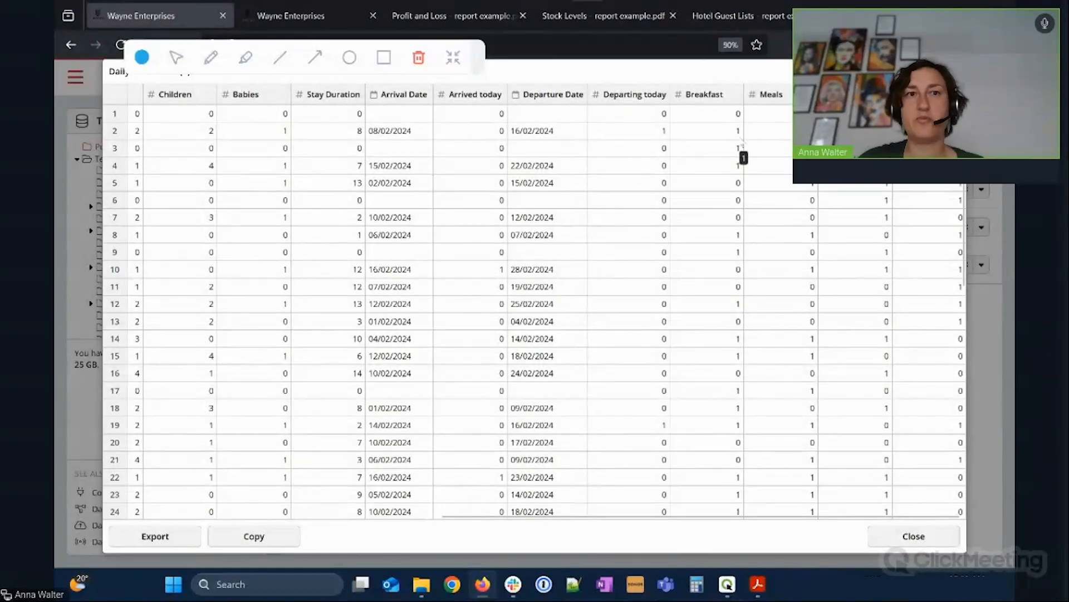
{"action": "left_click", "coordinate": [321, 18]}
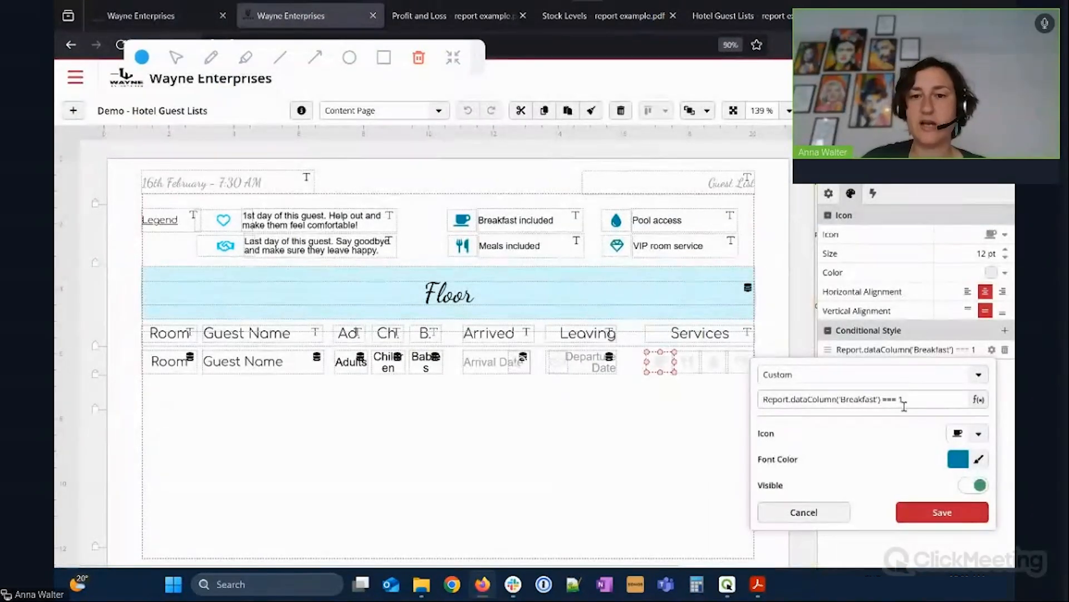
Cancel the conditional style rule, compare with the finished guest list PDF, then exit the designer.
{"action": "left_click", "coordinate": [839, 512]}
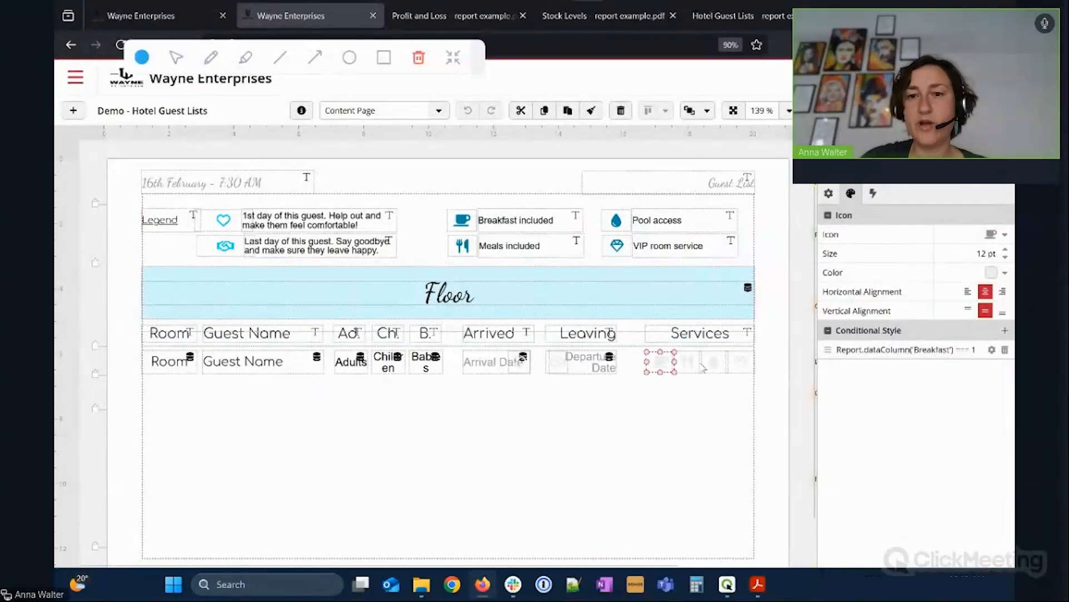
{"action": "left_click", "coordinate": [703, 20]}
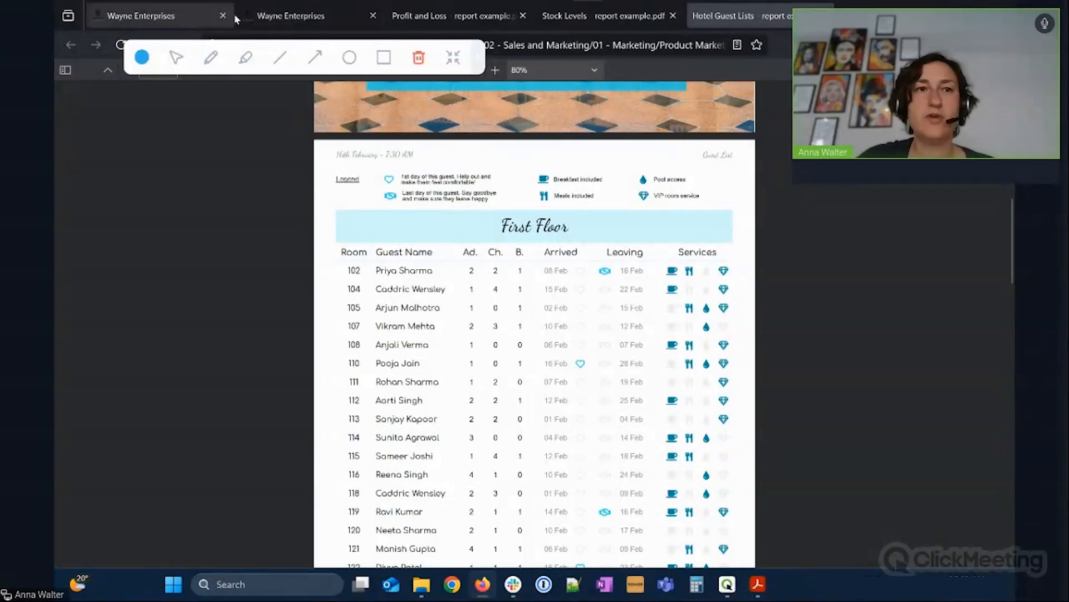
{"action": "left_click", "coordinate": [266, 20]}
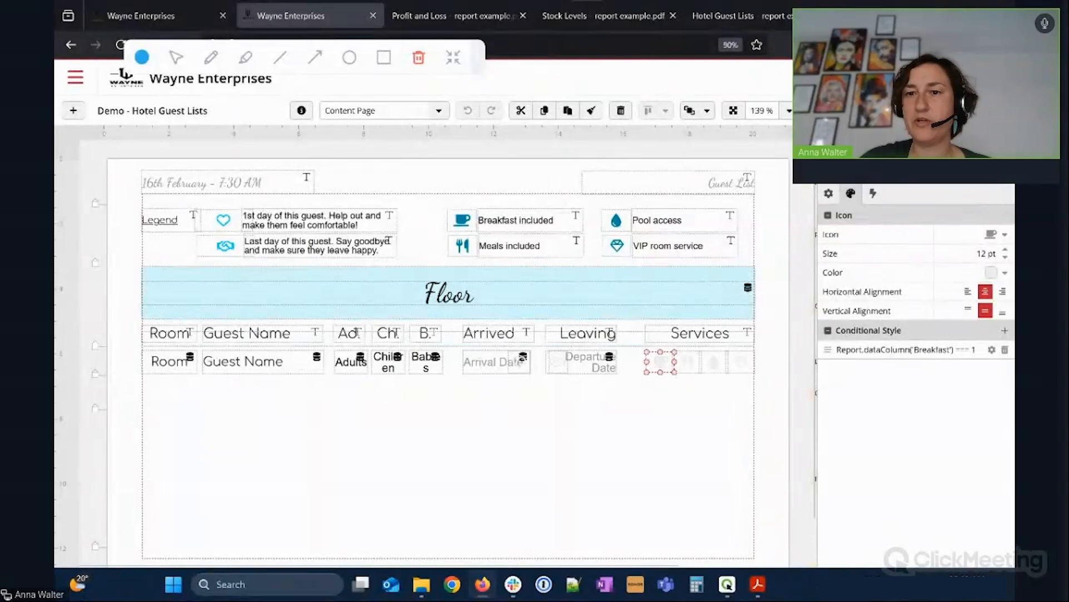
{"action": "left_click", "coordinate": [997, 110]}
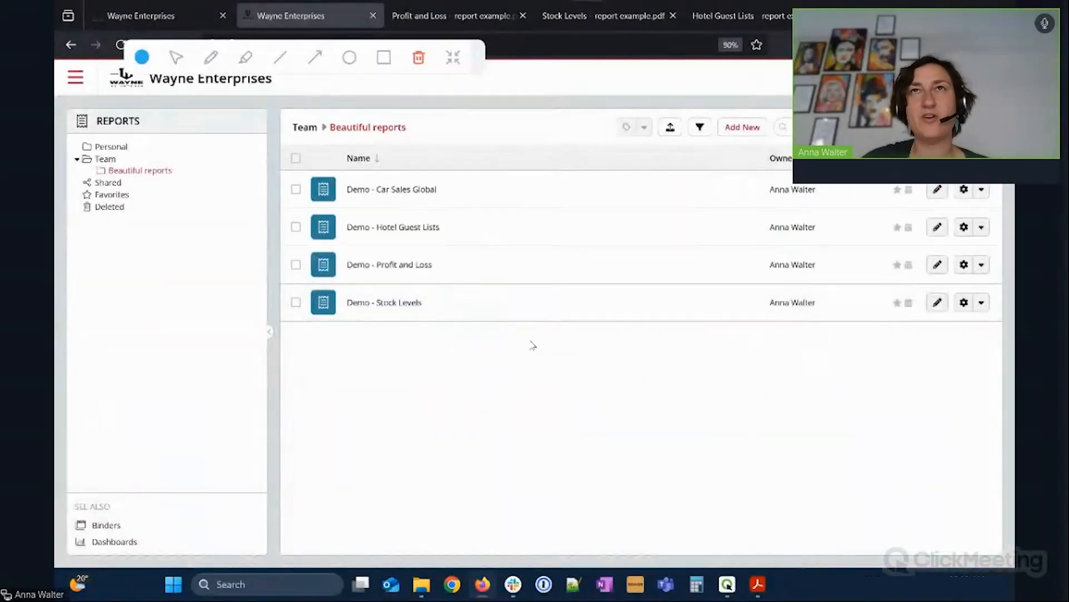
Open Report with Table from the Personal folder for editing on its Content Page.
{"action": "left_click", "coordinate": [107, 148]}
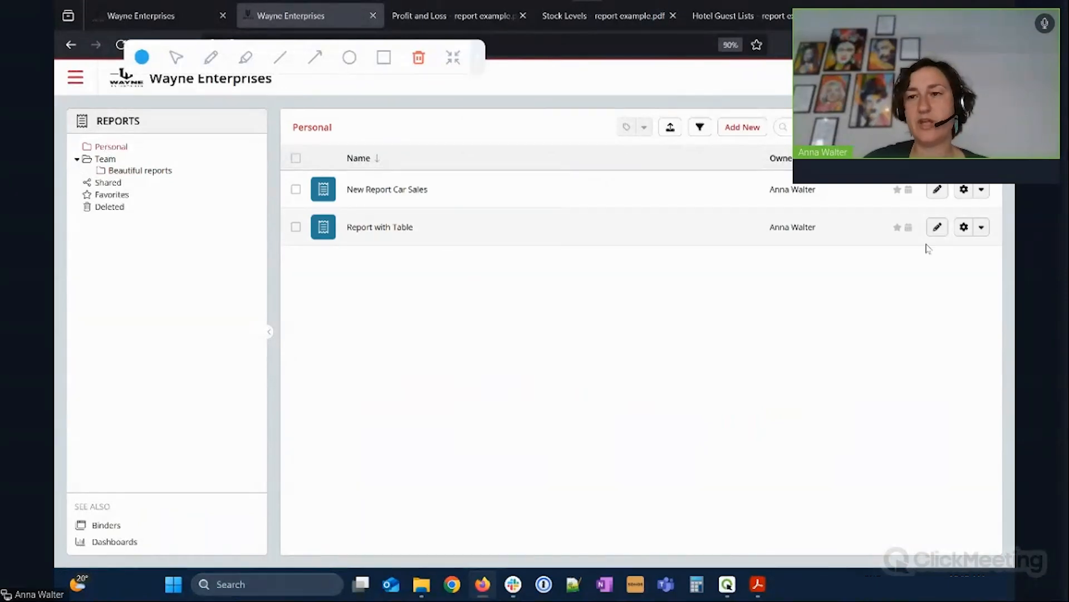
{"action": "left_click", "coordinate": [938, 227]}
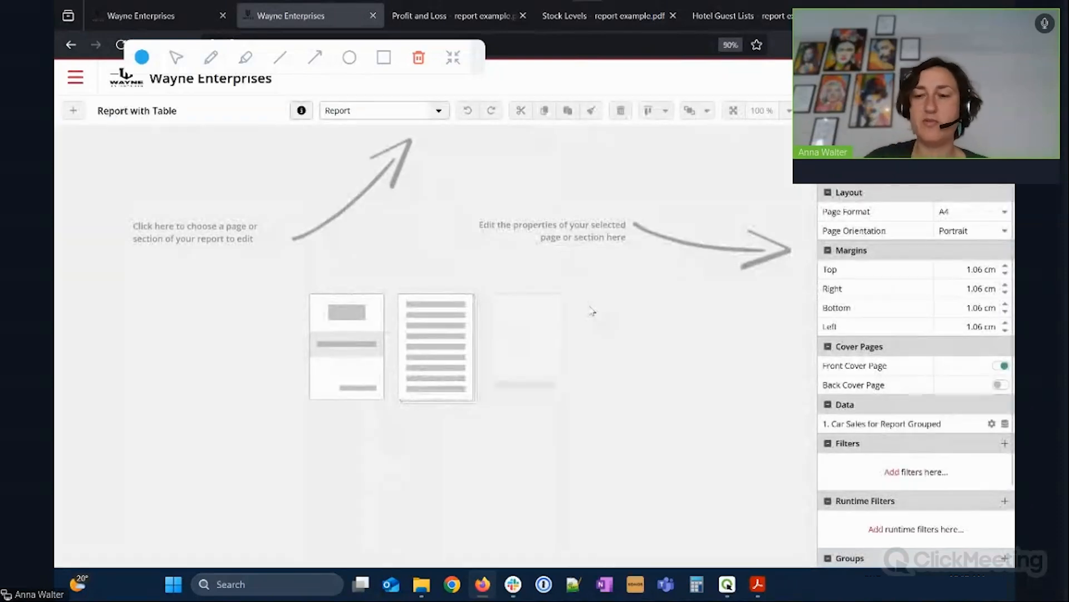
{"action": "left_click", "coordinate": [382, 117]}
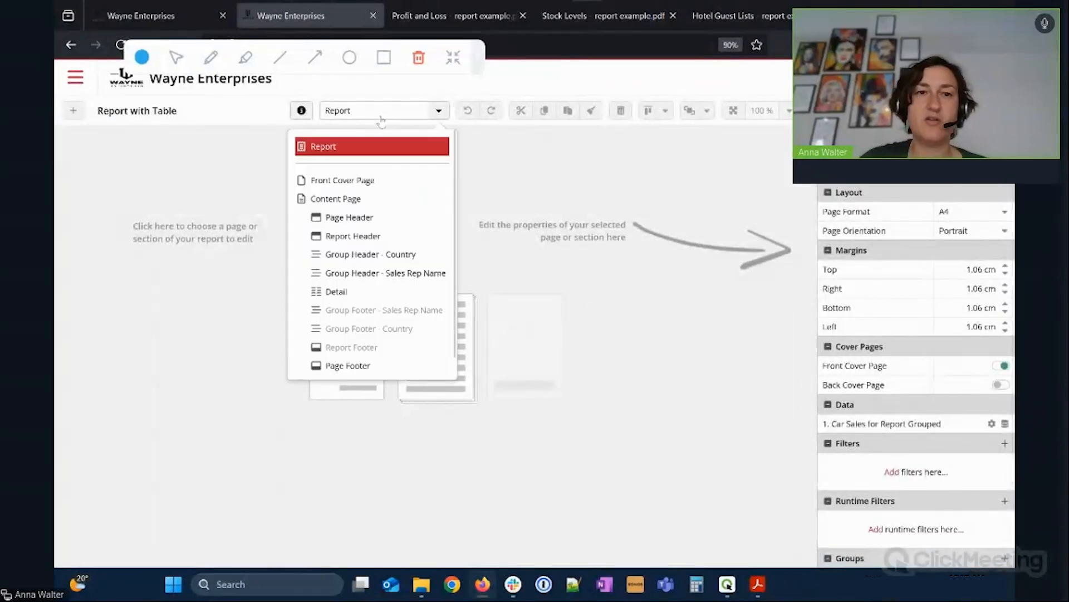
{"action": "left_click", "coordinate": [365, 199]}
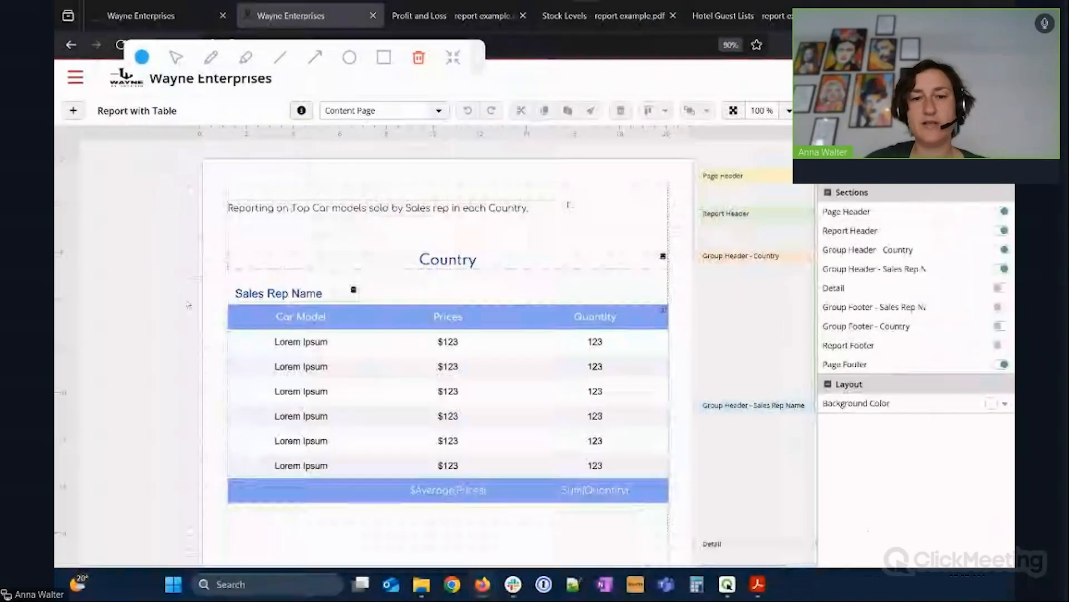
Select the grouped car sales table and view its data source, columns, filters and sorting.
{"action": "left_click", "coordinate": [387, 363]}
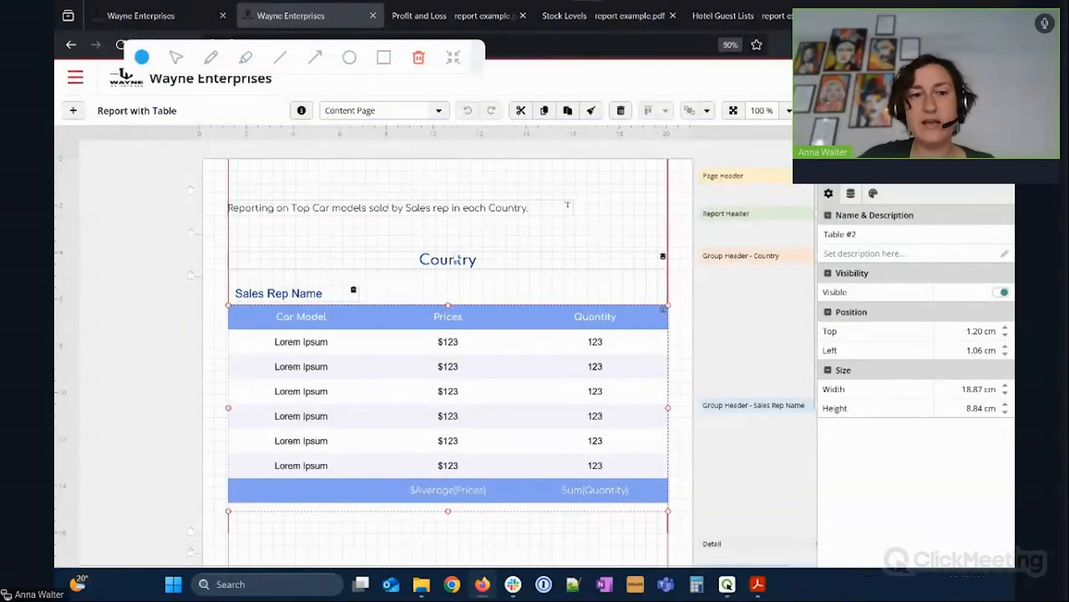
{"action": "scroll", "coordinate": [458, 264], "scroll_direction": "down", "scroll_amount": 1}
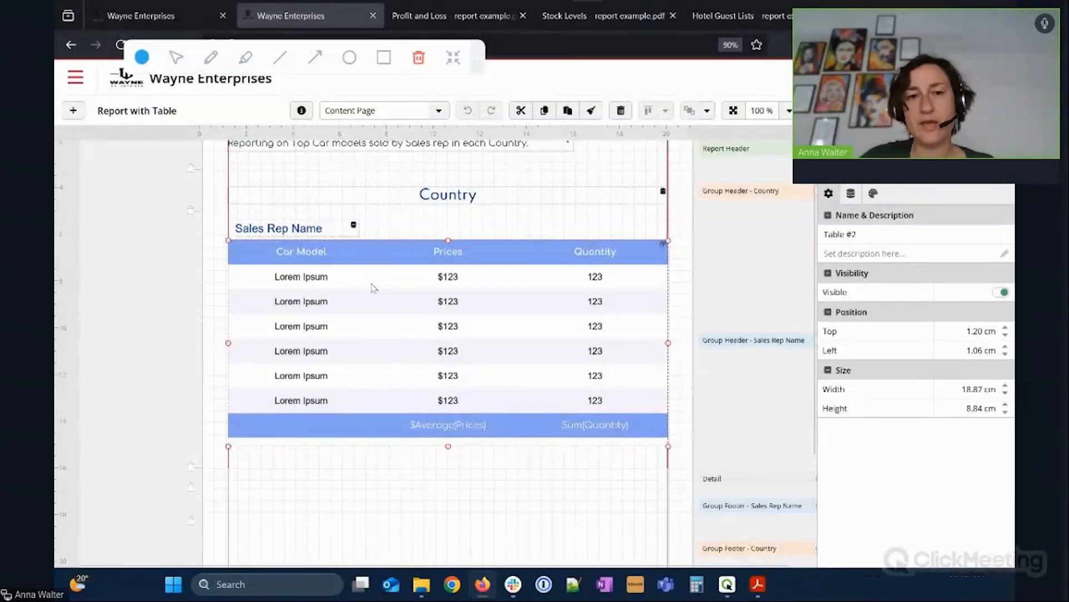
{"action": "left_click", "coordinate": [70, 113]}
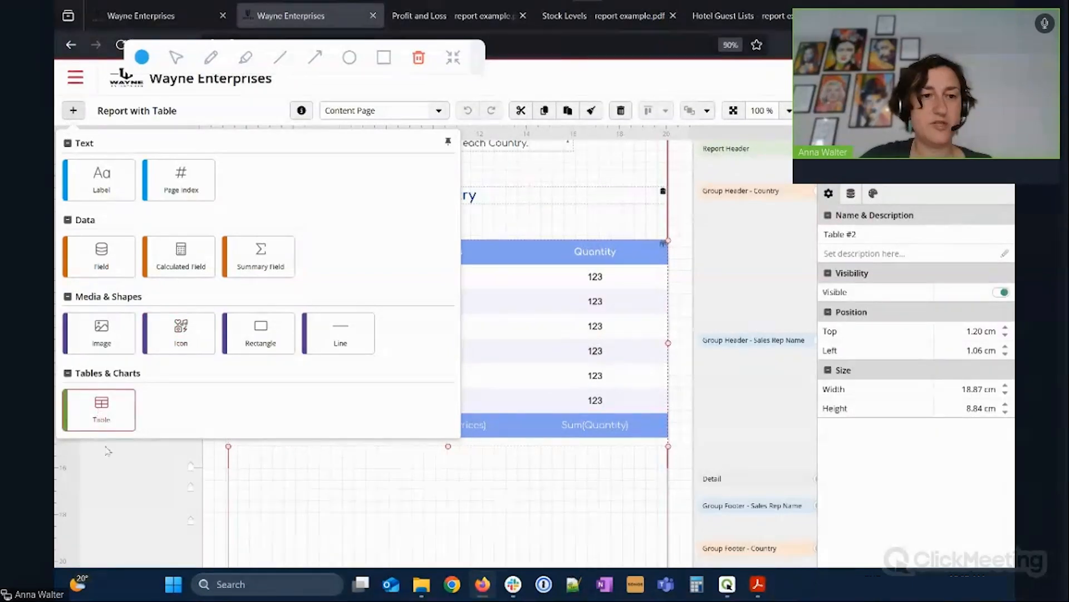
{"action": "left_click", "coordinate": [163, 486]}
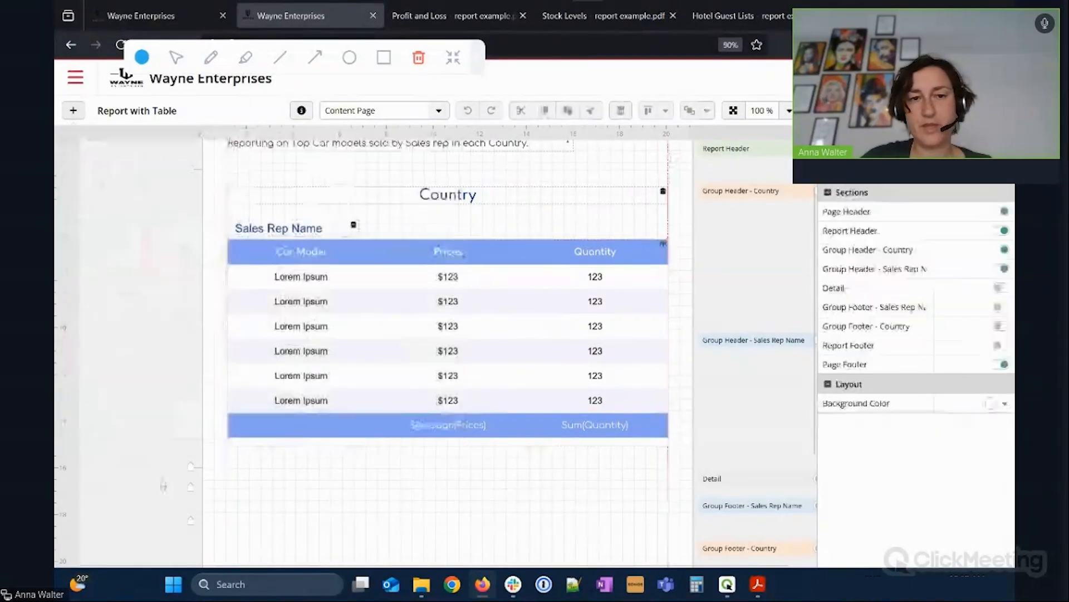
{"action": "left_click", "coordinate": [417, 377]}
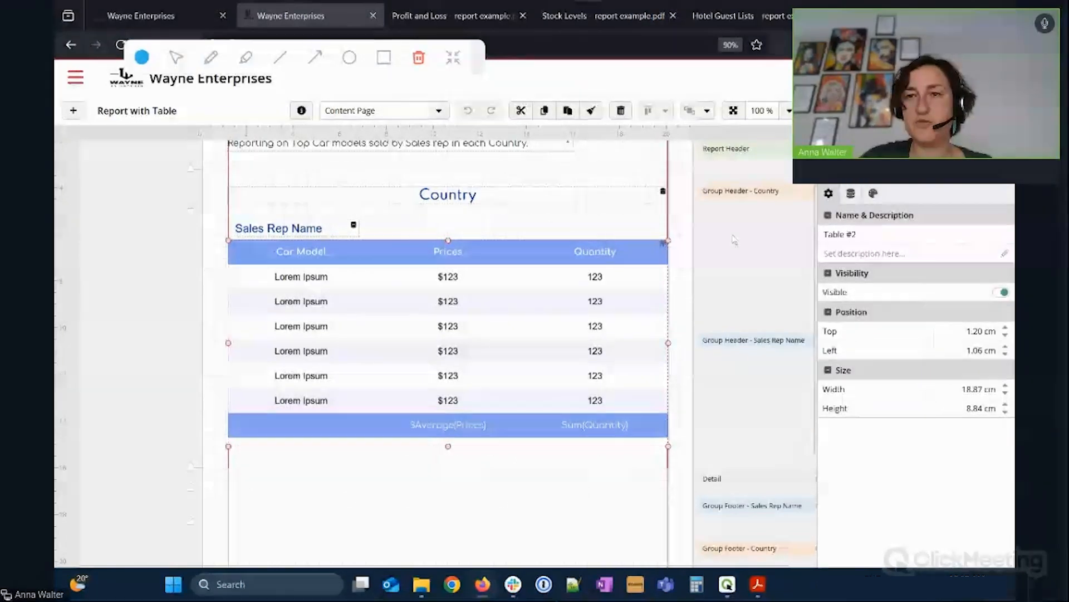
{"action": "left_click", "coordinate": [851, 194]}
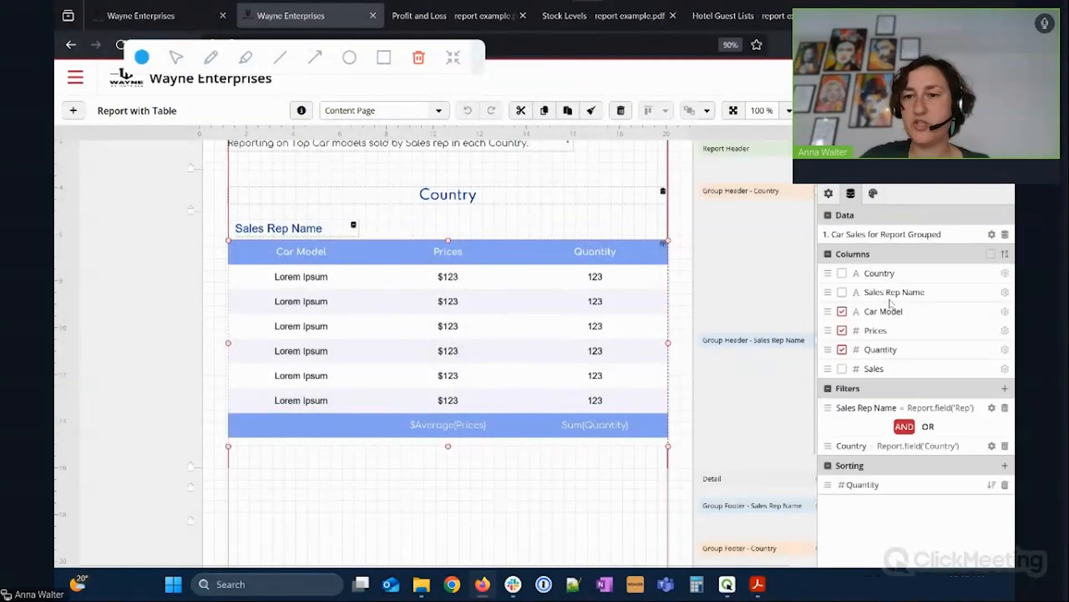
Review the Quantity column's Sum footer unchanged, then show the table's spacing and border style settings.
{"action": "left_click", "coordinate": [1005, 349]}
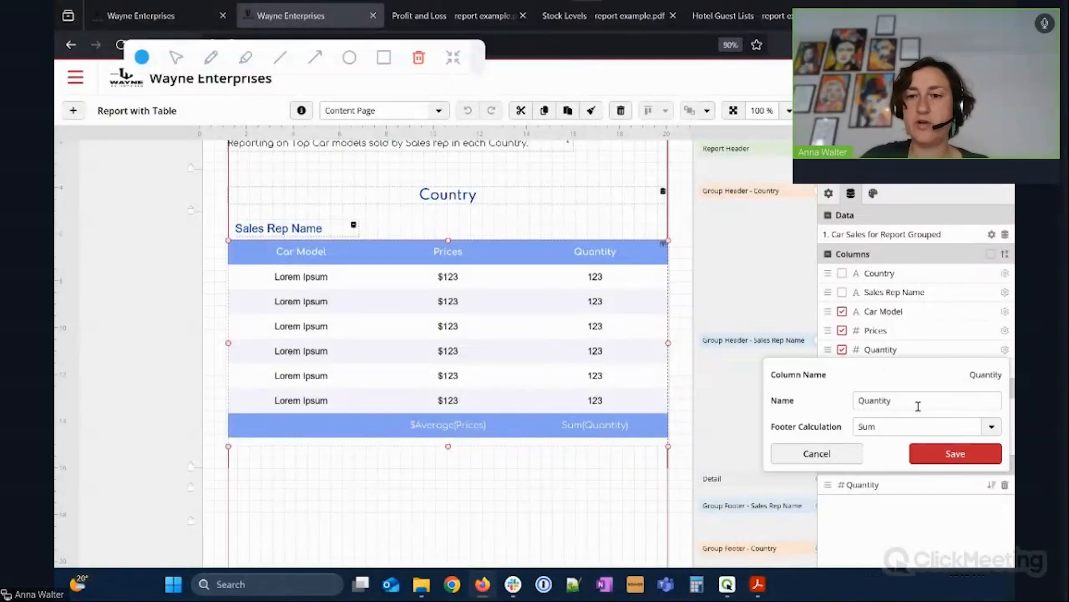
{"action": "left_click", "coordinate": [838, 453]}
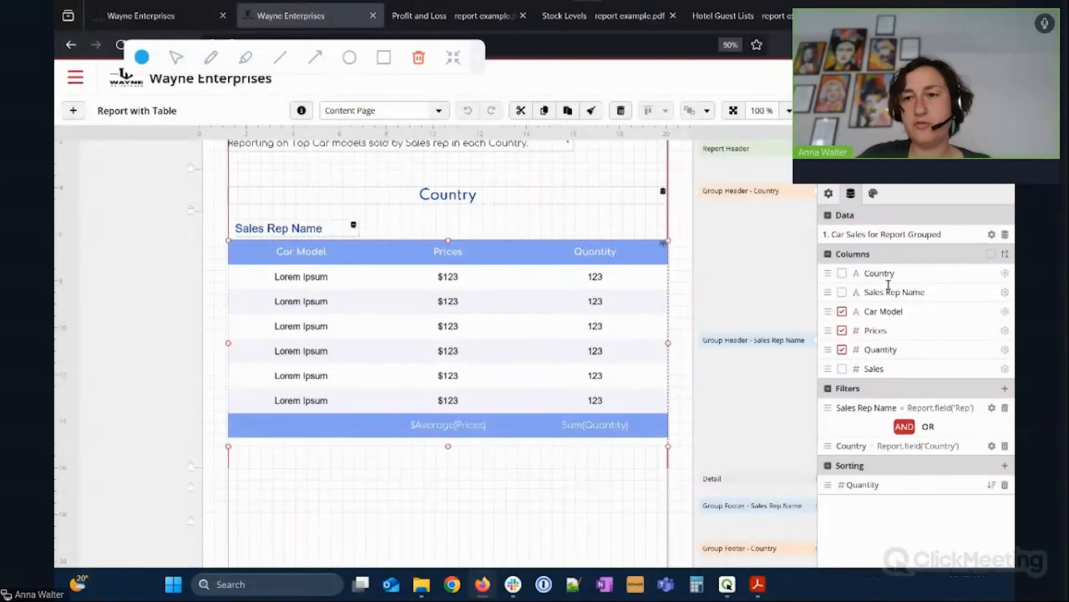
{"action": "left_click", "coordinate": [875, 193]}
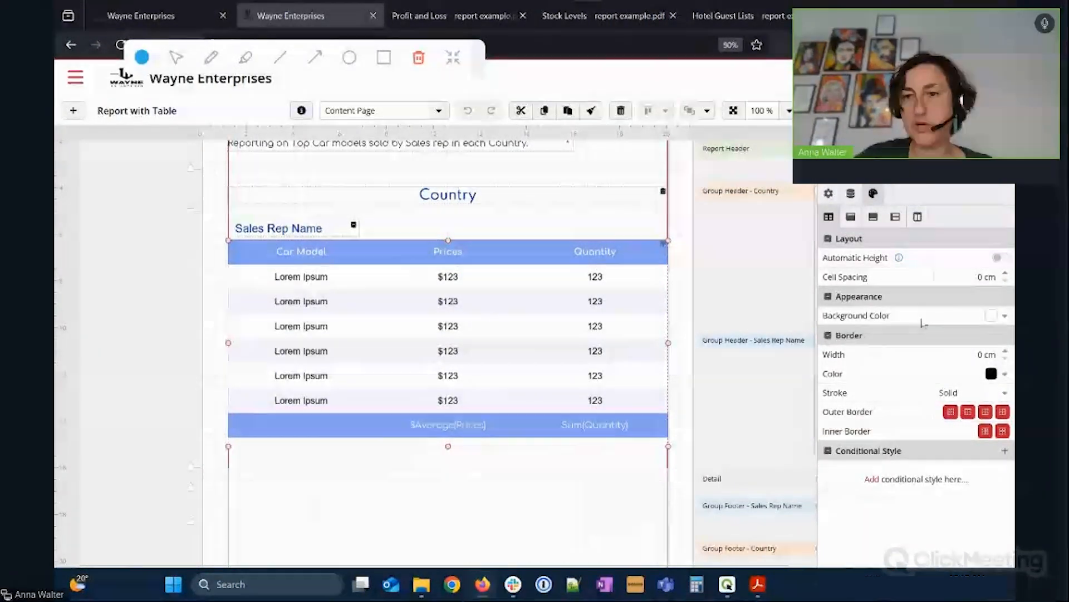
Inspect the table header's styling for the Prices column.
{"action": "left_click", "coordinate": [851, 216]}
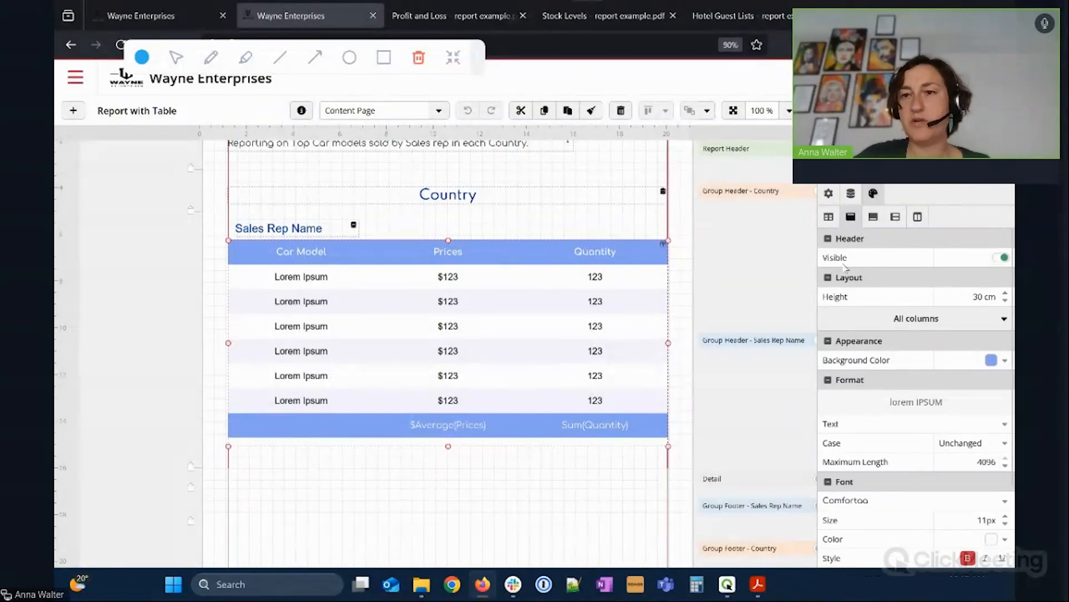
{"action": "scroll", "coordinate": [857, 504], "scroll_direction": "down", "scroll_amount": 2}
{"action": "scroll", "coordinate": [859, 493], "scroll_direction": "up", "scroll_amount": 2}
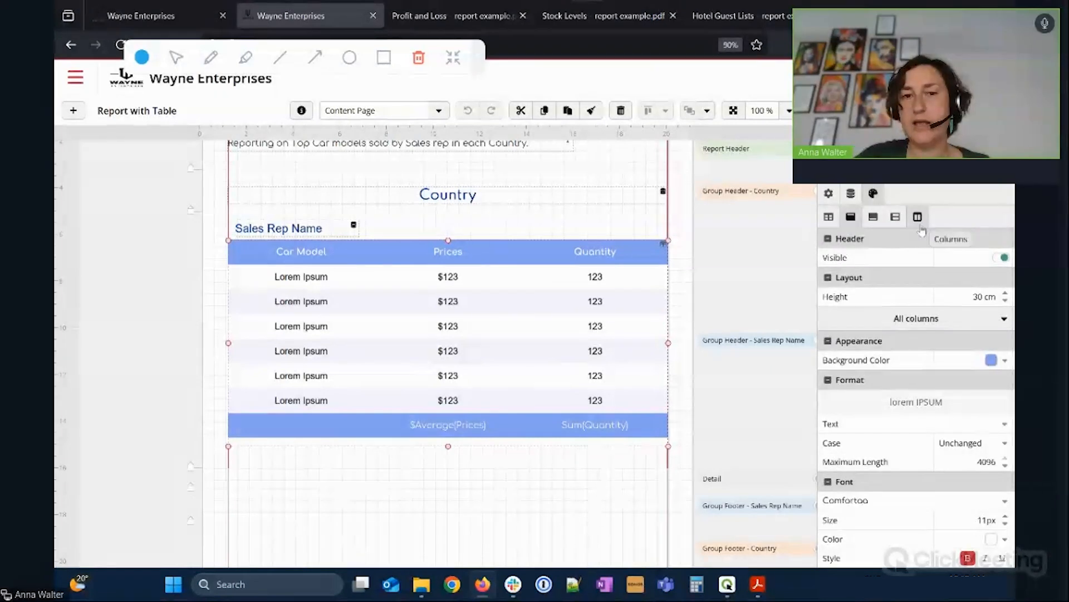
{"action": "left_click", "coordinate": [919, 319]}
{"action": "left_click", "coordinate": [893, 368]}
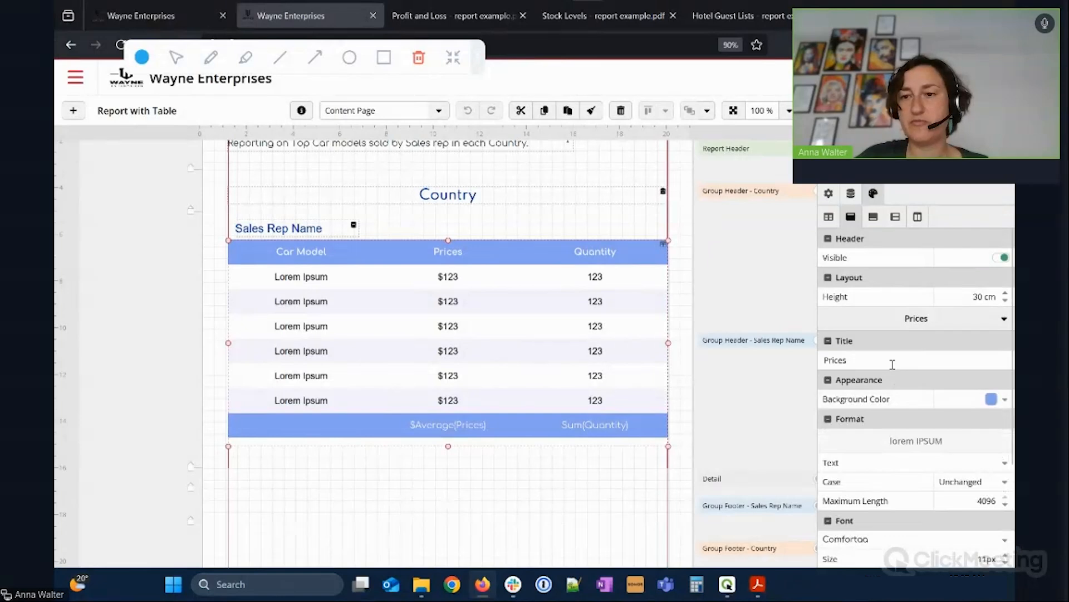
Inspect the footer's Prices formatting (USD, 0 decimals), then deselect the table.
{"action": "left_click", "coordinate": [874, 217]}
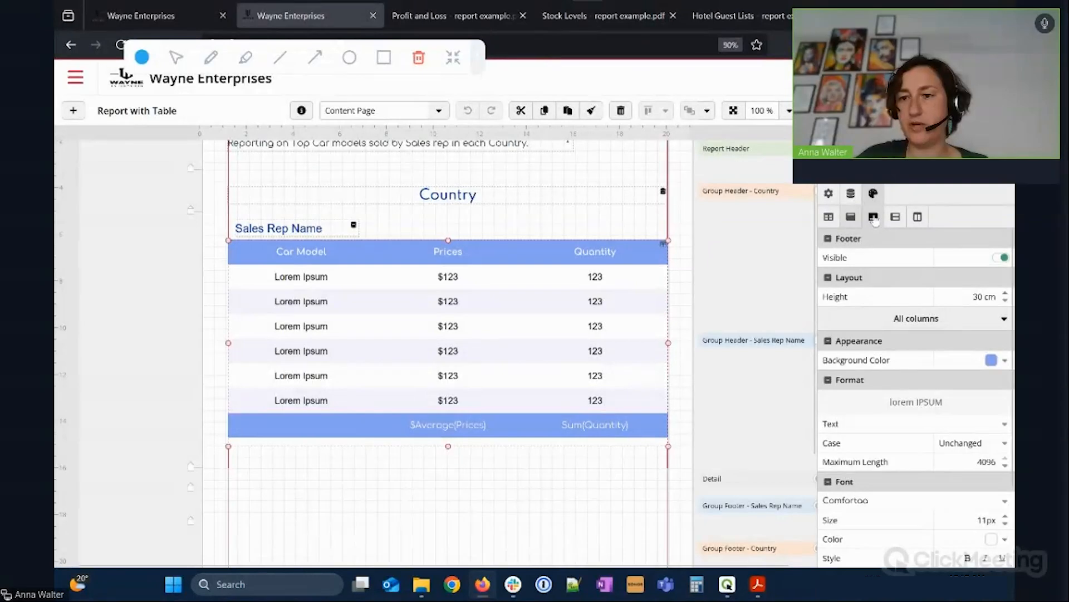
{"action": "left_click", "coordinate": [908, 321]}
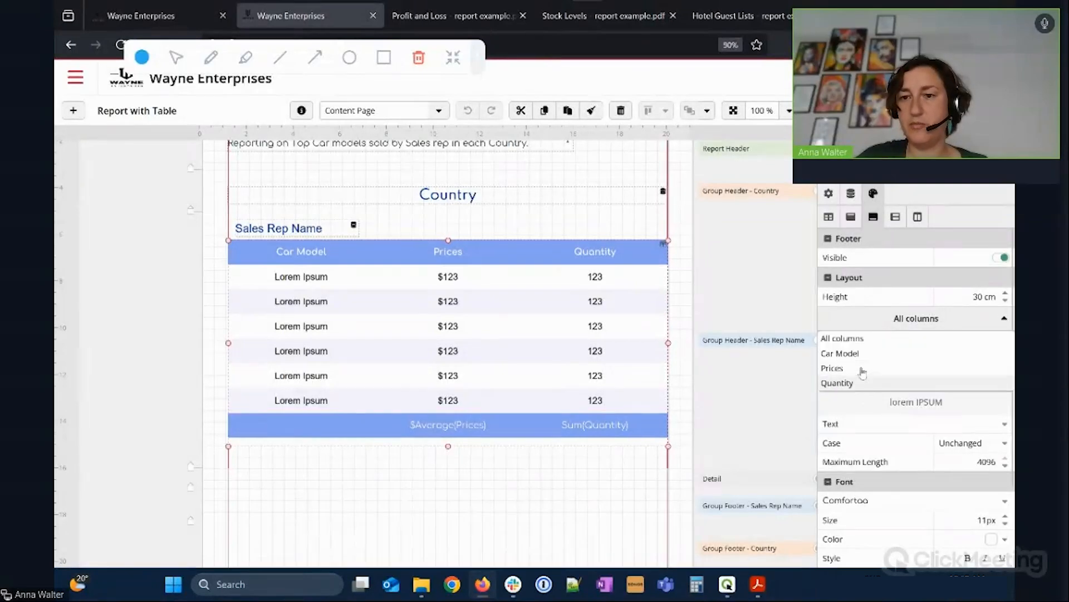
{"action": "left_click", "coordinate": [862, 369]}
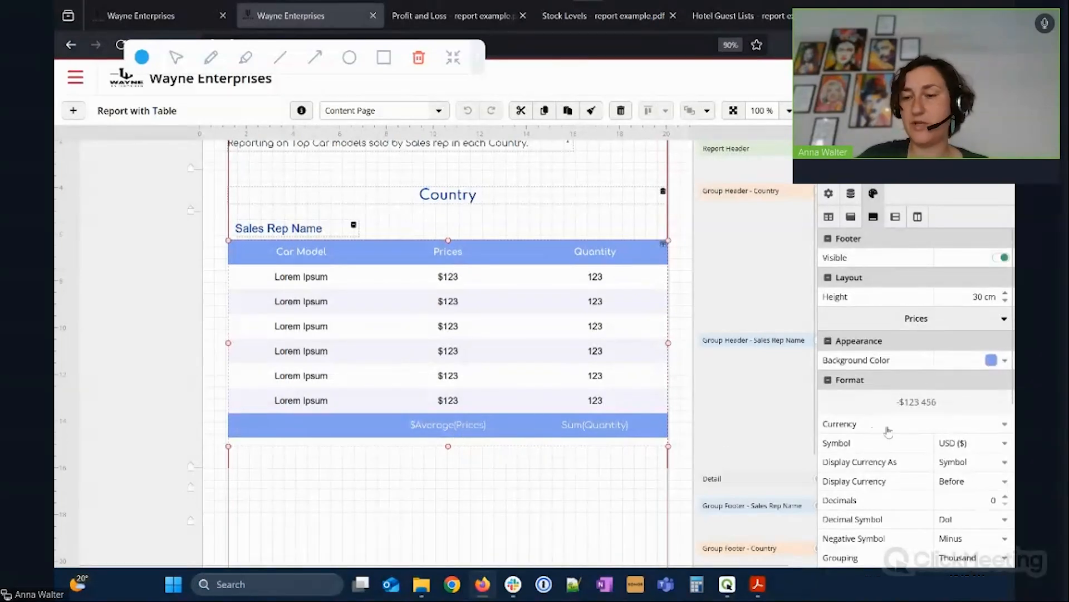
{"action": "scroll", "coordinate": [891, 424], "scroll_direction": "down", "scroll_amount": 3}
{"action": "scroll", "coordinate": [891, 424], "scroll_direction": "down", "scroll_amount": 5}
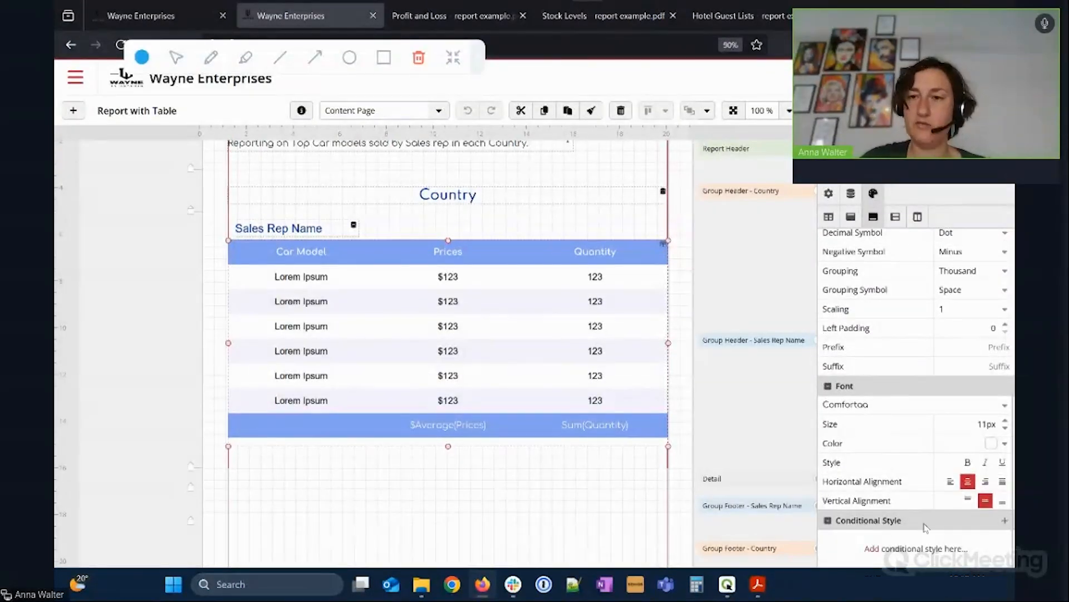
{"action": "scroll", "coordinate": [921, 477], "scroll_direction": "up", "scroll_amount": 5}
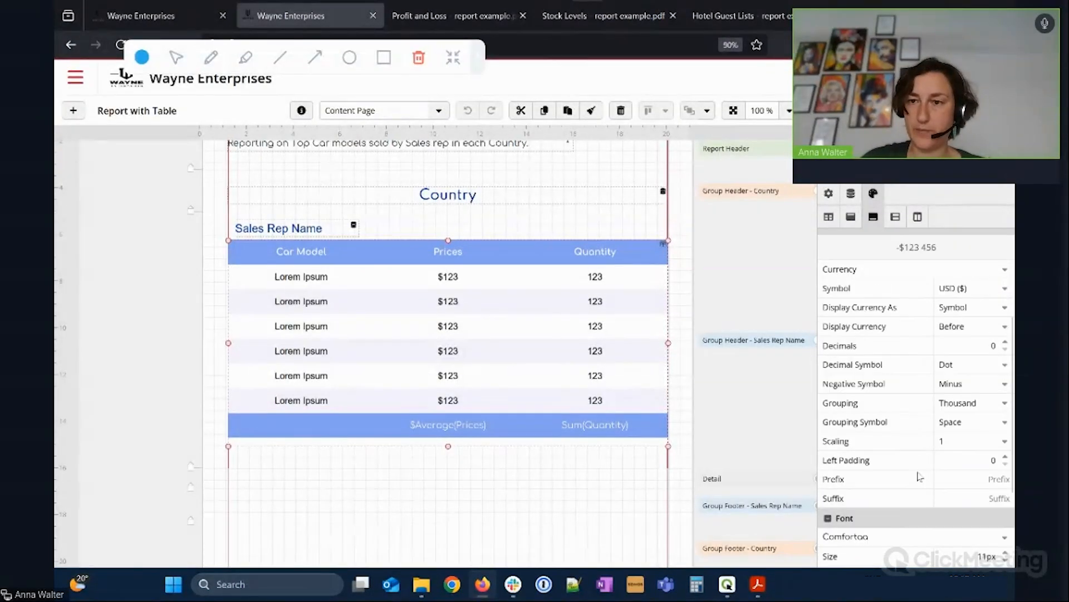
{"action": "left_click", "coordinate": [734, 301]}
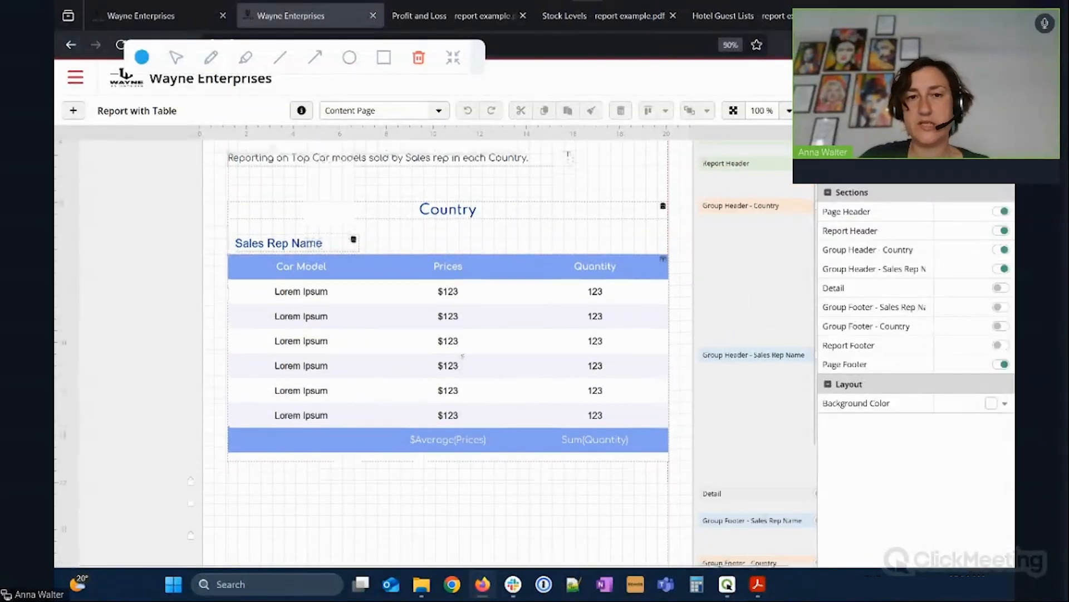
{"action": "scroll", "coordinate": [462, 353], "scroll_direction": "up", "scroll_amount": 2}
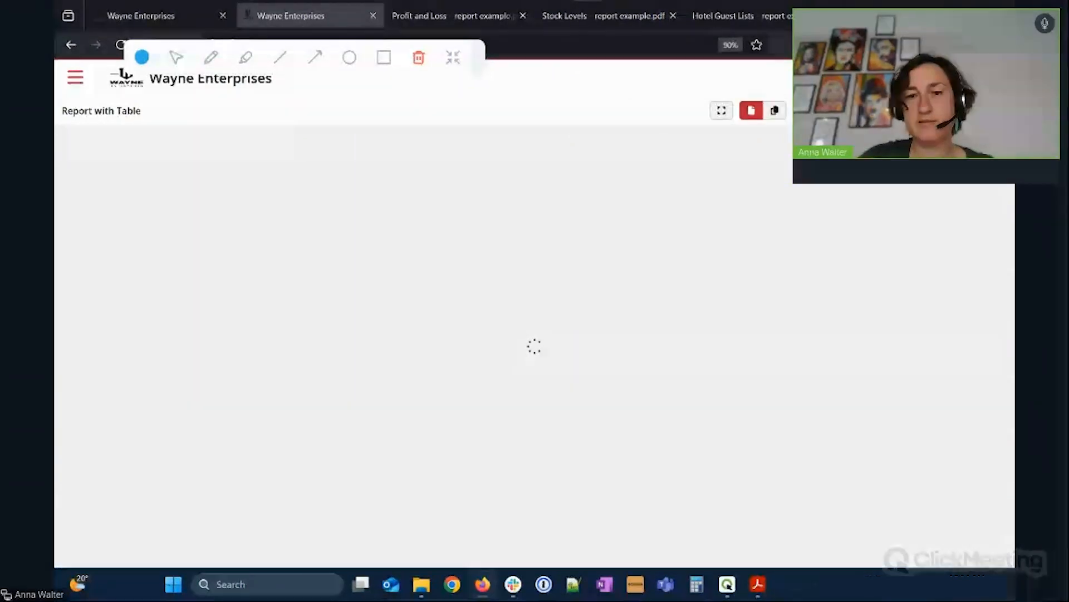
{"action": "scroll", "coordinate": [624, 283], "scroll_direction": "down", "scroll_amount": 2}
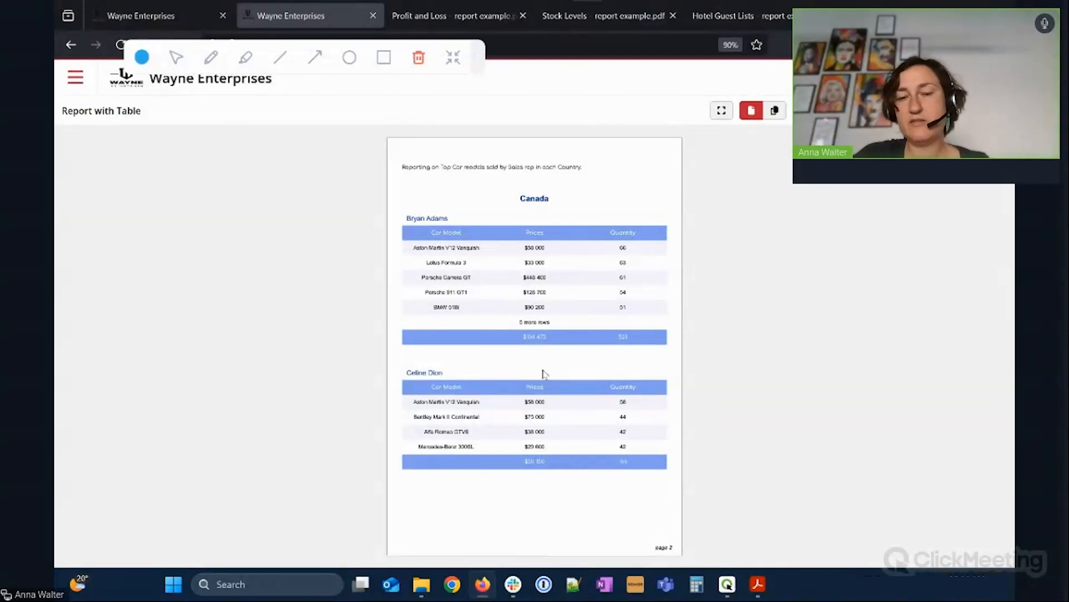
{"action": "scroll", "coordinate": [544, 375], "scroll_direction": "down", "scroll_amount": 1}
{"action": "scroll", "coordinate": [544, 376], "scroll_direction": "down", "scroll_amount": 1}
{"action": "scroll", "coordinate": [544, 376], "scroll_direction": "up", "scroll_amount": 2}
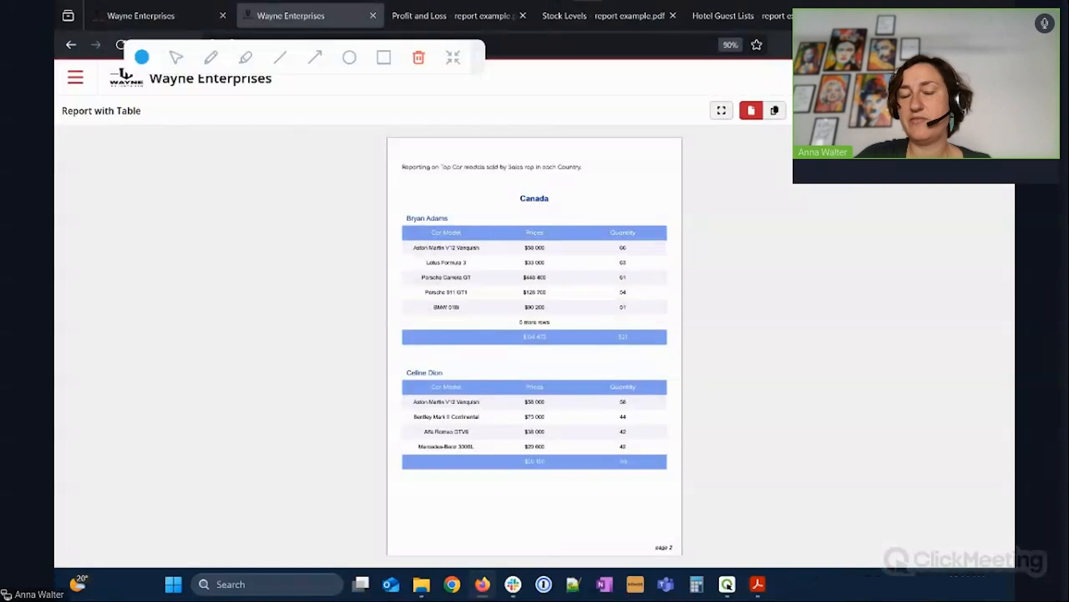
{"action": "left_click", "coordinate": [992, 111]}
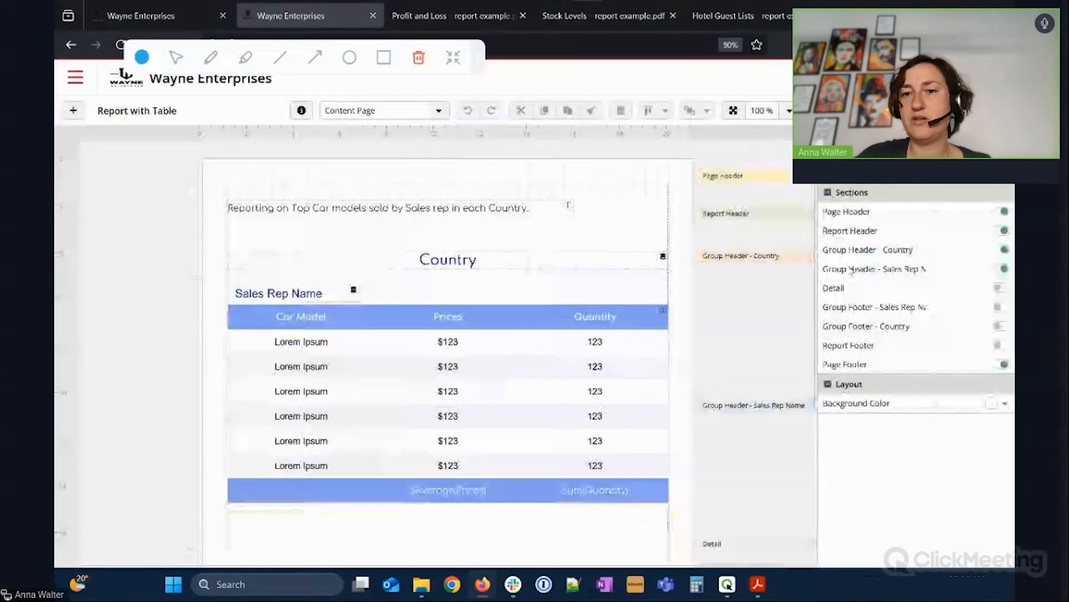